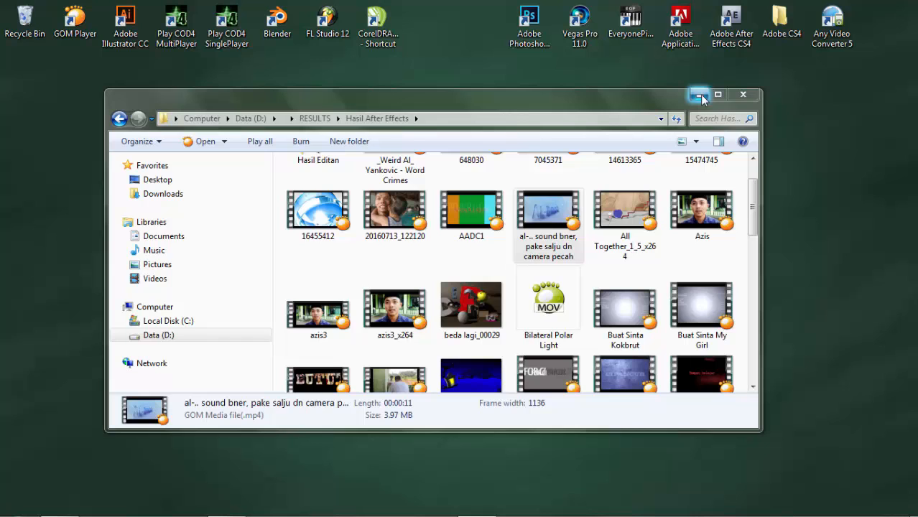
# Play the "al-.. sound bner, pake salju dn camera pecah" video from Hasil After Effects in full screen, and close the player
pyautogui.click(754, 193)
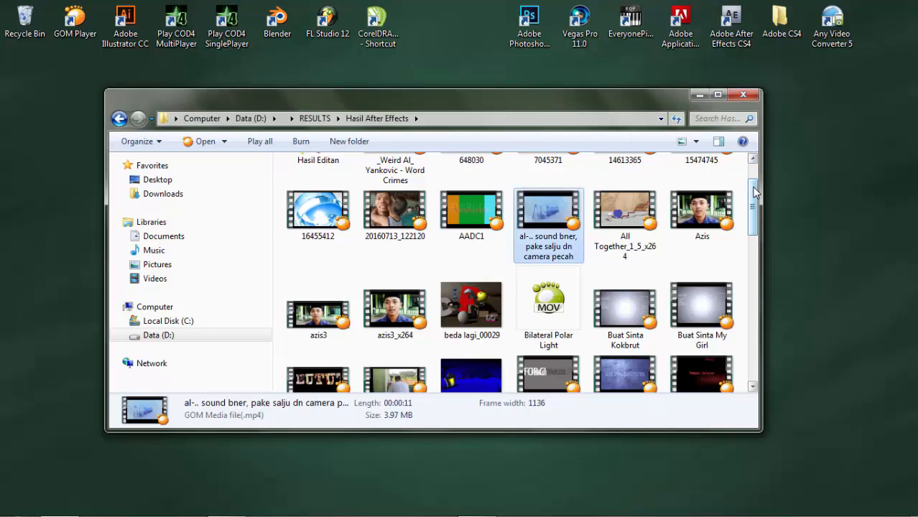
pyautogui.moveTo(754, 192); pyautogui.dragTo(754, 178)
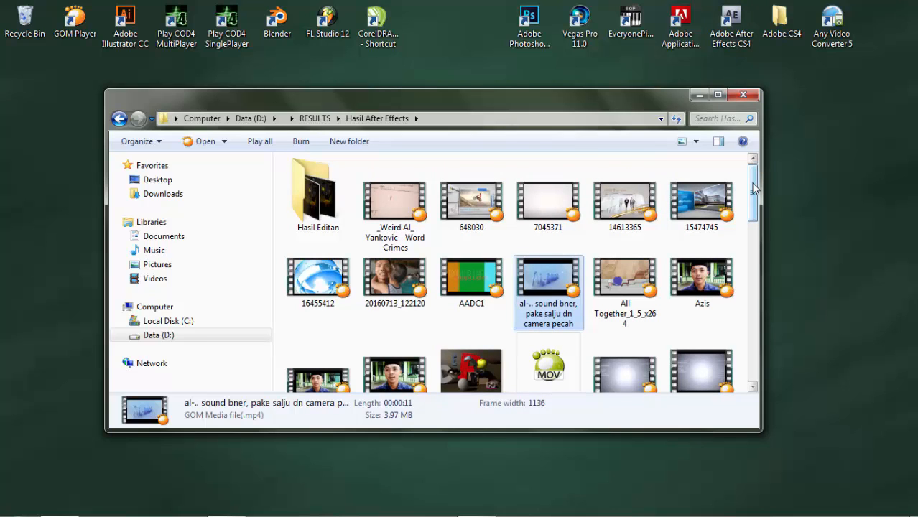
pyautogui.moveTo(754, 189); pyautogui.dragTo(753, 191)
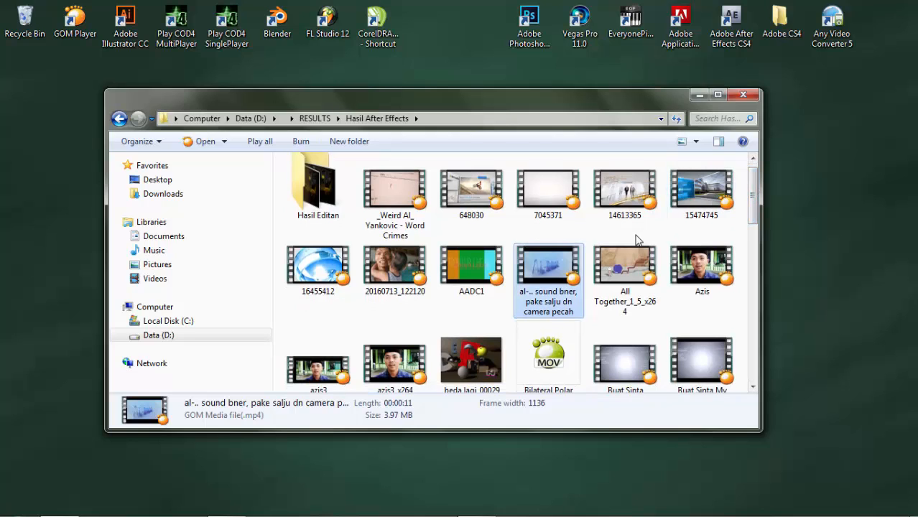
pyautogui.doubleClick(553, 270)
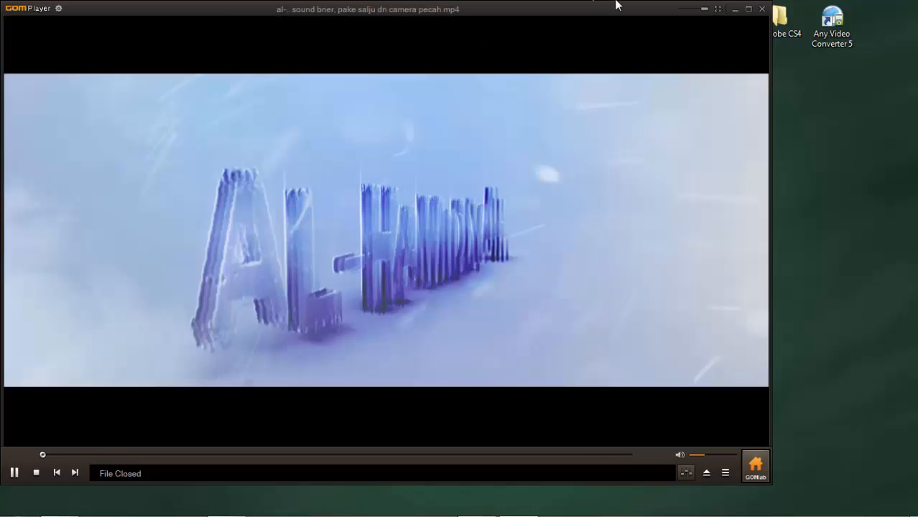
pyautogui.click(716, 10)
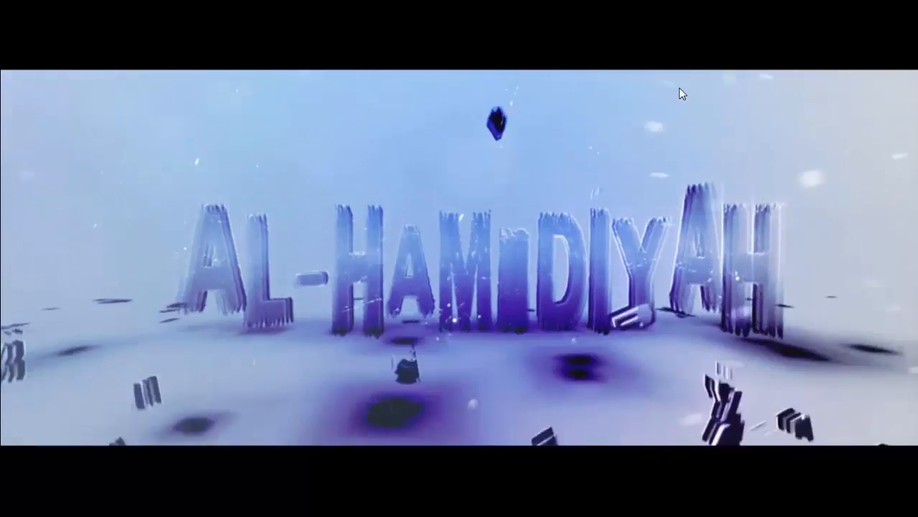
pyautogui.moveTo(894, 26)
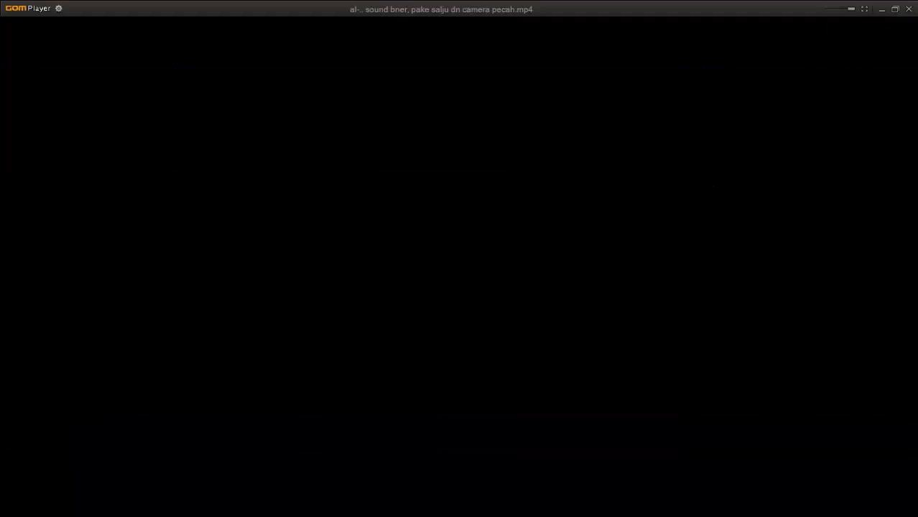
pyautogui.click(908, 11)
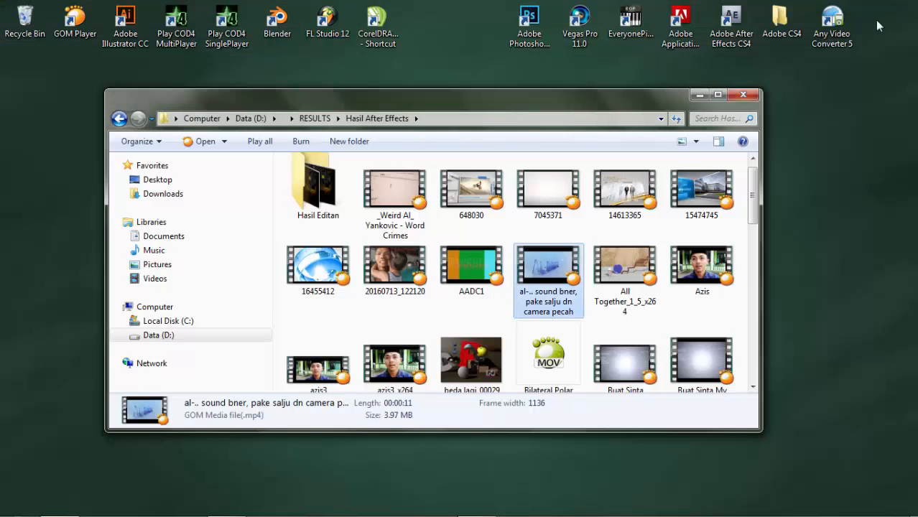
# Play the "All Together_1_5_x264" video from the same folder and close the player
pyautogui.click(606, 255)
pyautogui.scroll(-2, 607, 258)
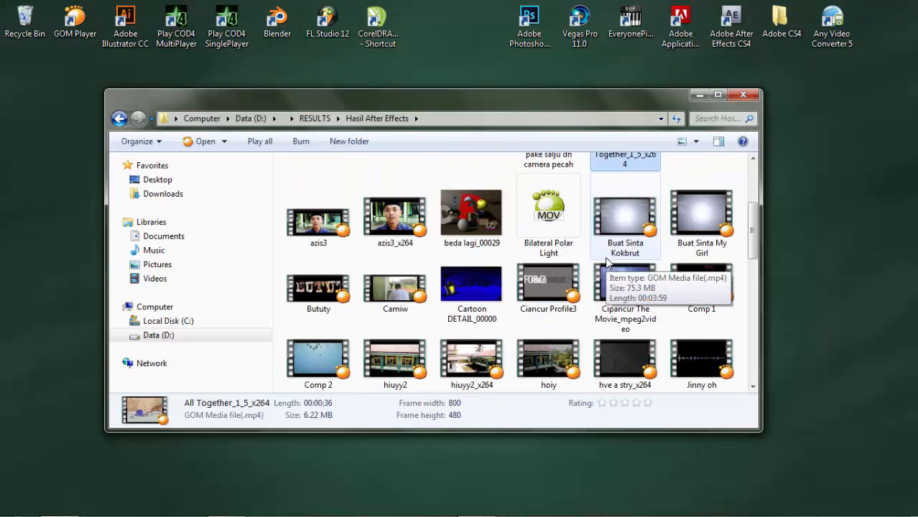
pyautogui.scroll(1, 624, 215)
pyautogui.doubleClick(624, 187)
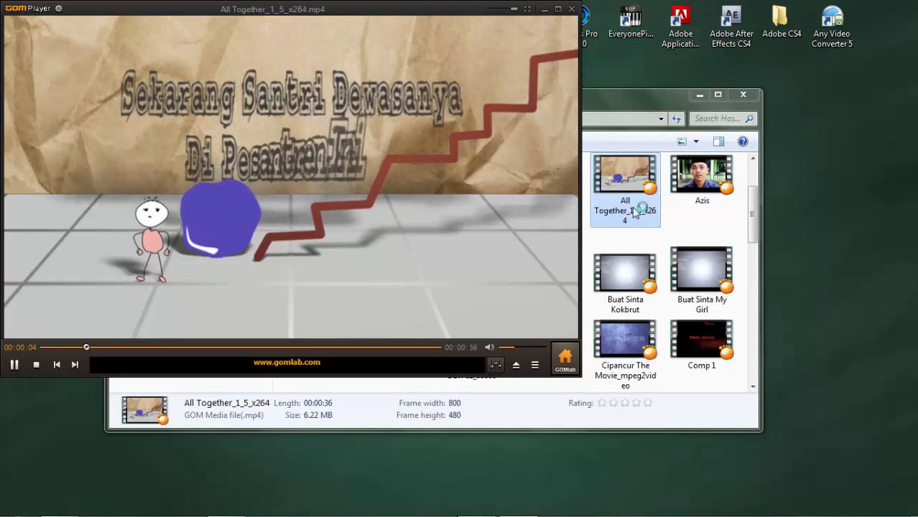
pyautogui.click(572, 10)
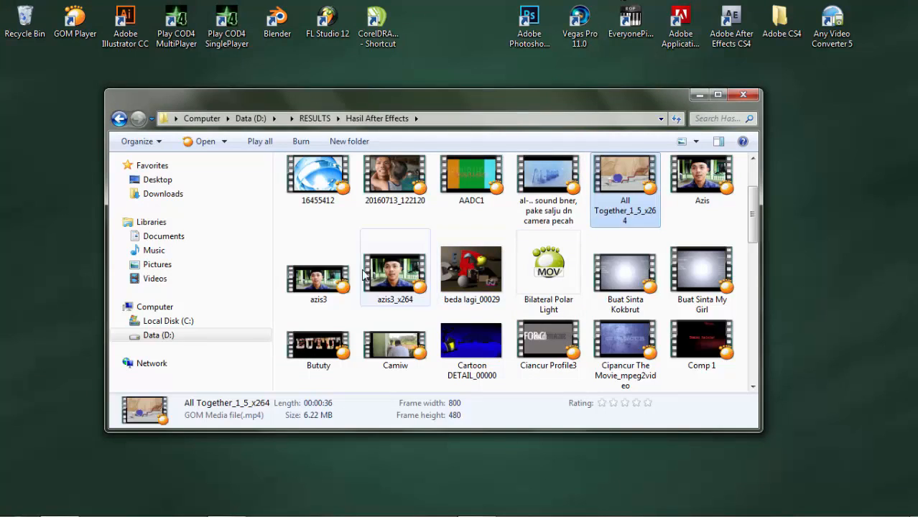
# Open the "My Girl" video, switch to the neighbouring "Kokbrut" video and show it in full screen
pyautogui.scroll(-3, 532, 285)
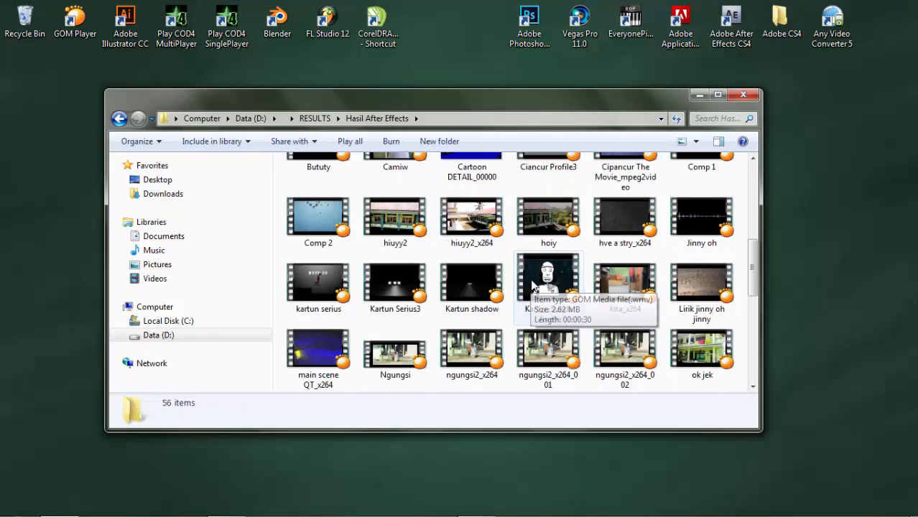
pyautogui.scroll(2, 546, 309)
pyautogui.click(703, 224)
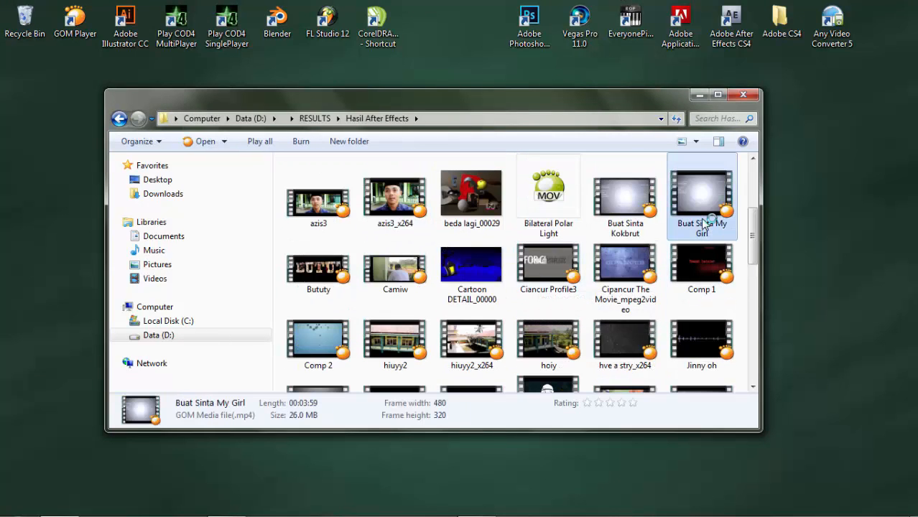
pyautogui.doubleClick(703, 225)
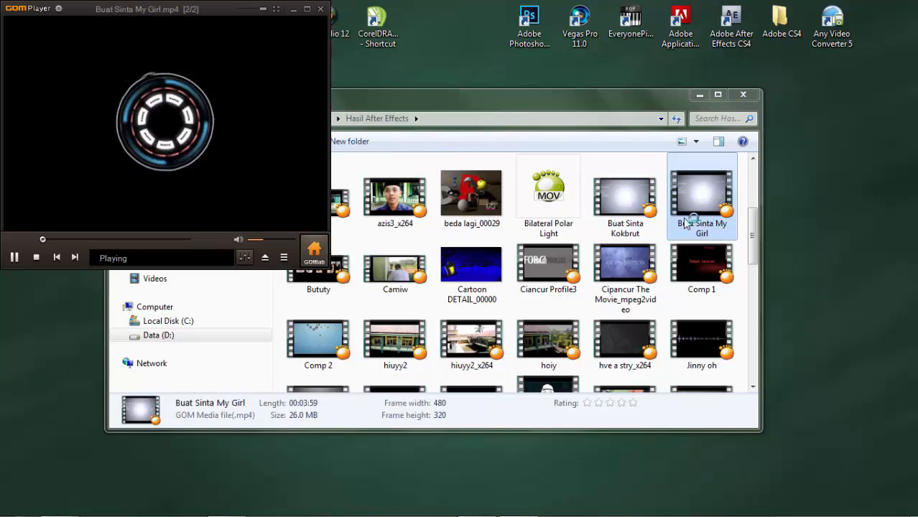
pyautogui.doubleClick(624, 221)
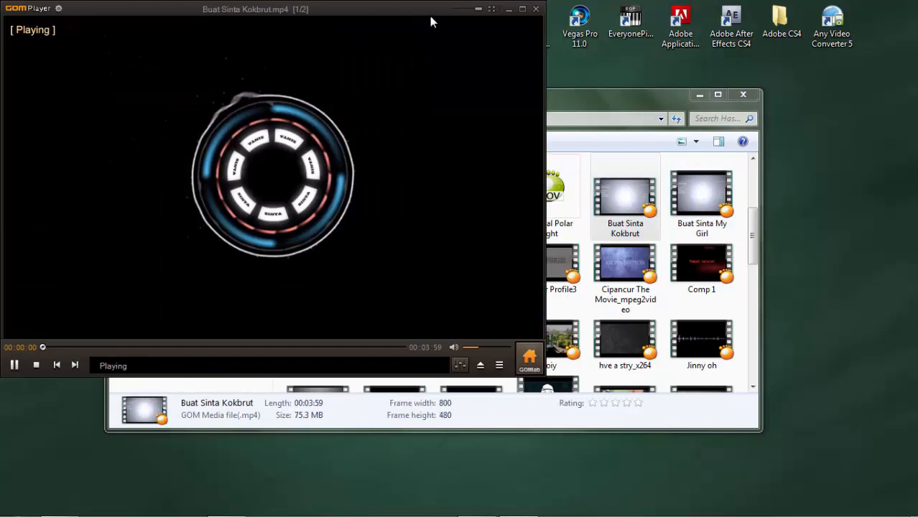
pyautogui.click(493, 8)
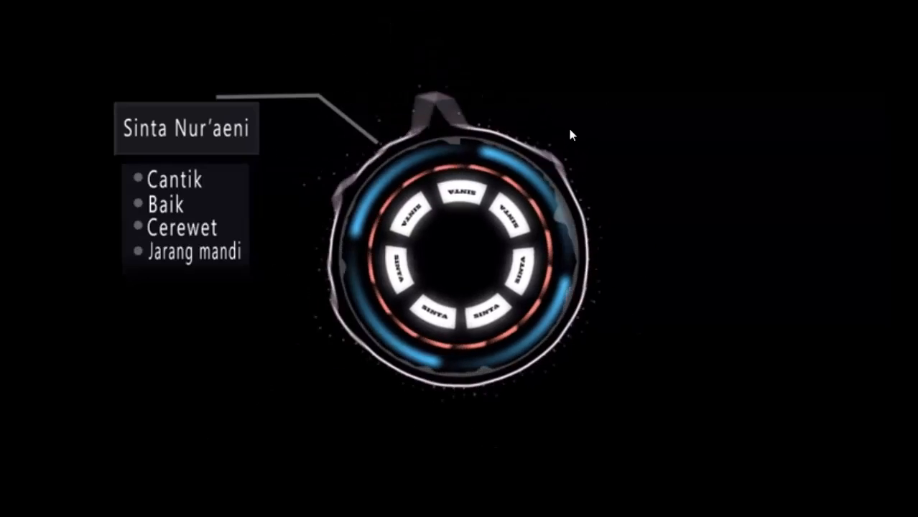
# Skip forward repeatedly in 10-second jumps through the playing video and close the player
pyautogui.press('Right')
pyautogui.press('Right')
pyautogui.press('Right')
pyautogui.press('Right')
pyautogui.press('Right')
pyautogui.press('Right')
pyautogui.press('Right')
pyautogui.press('Right')
pyautogui.press('Right')
pyautogui.press('Right')
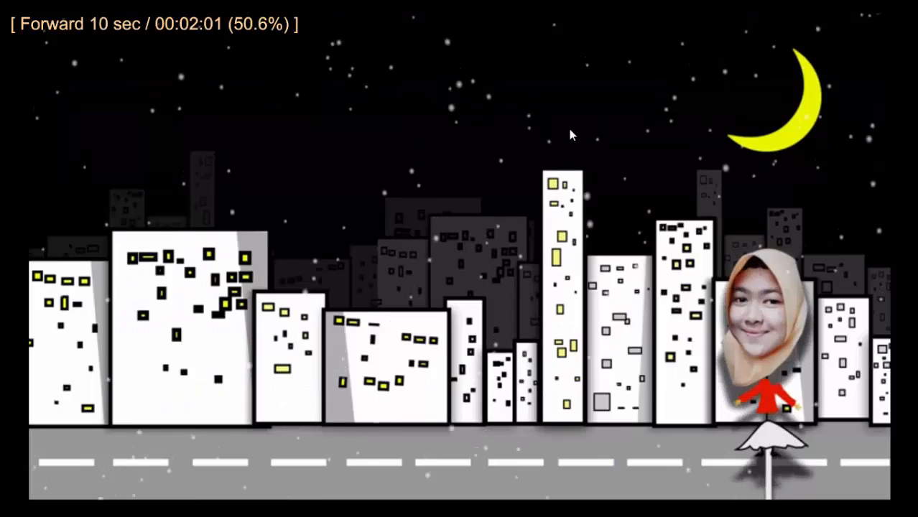
pyautogui.press('Right')
pyautogui.press('Right')
pyautogui.press('Right')
pyautogui.press('Right')
pyautogui.press('Right')
pyautogui.press('Right')
pyautogui.press('Right')
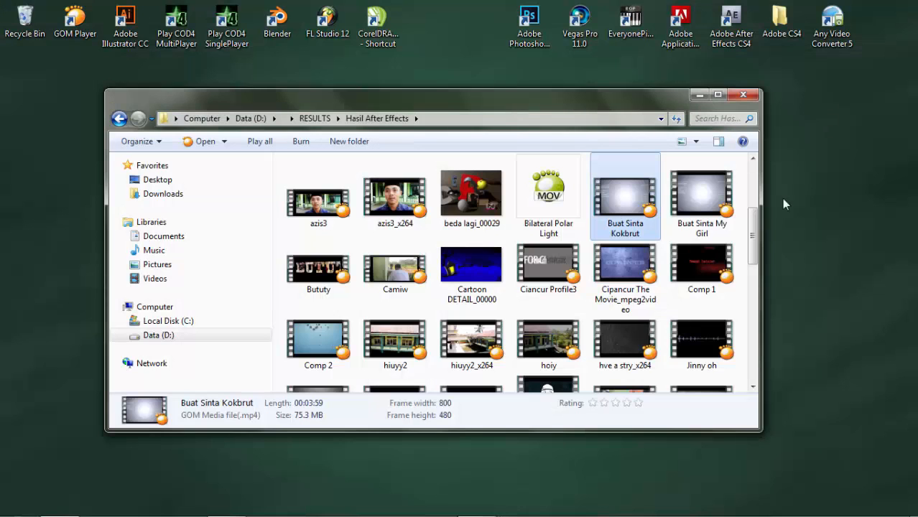
pyautogui.click(908, 9)
# Find the "Polygon Animation" video further down the folder, play it, leave full screen and close the player
pyautogui.click(634, 359)
pyautogui.scroll(-3, 634, 352)
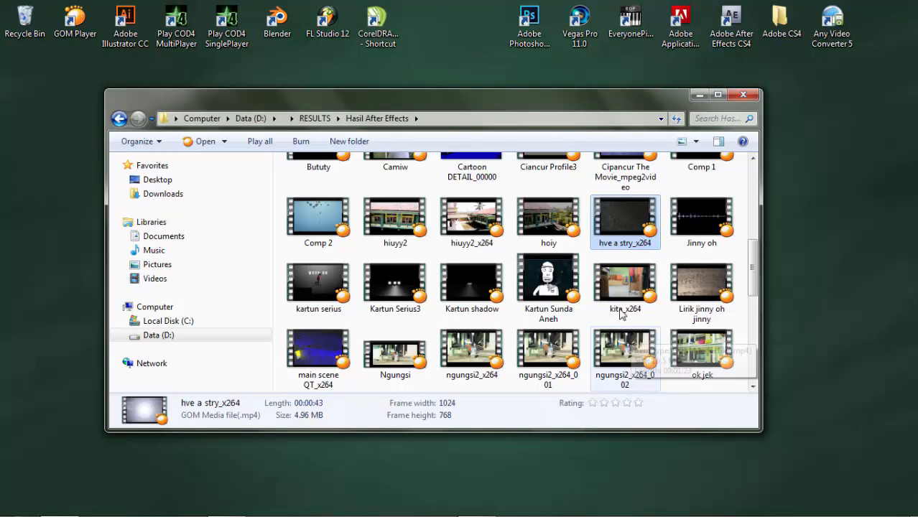
pyautogui.scroll(-3, 361, 301)
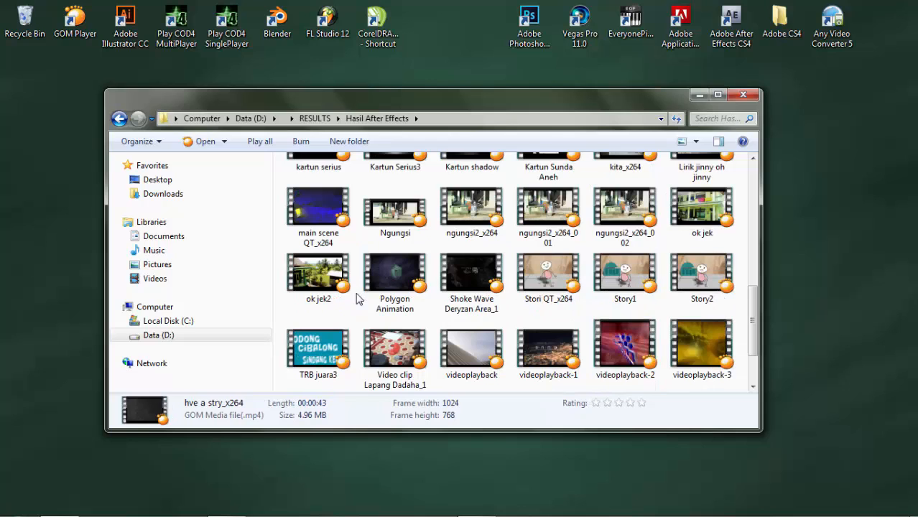
pyautogui.doubleClick(395, 286)
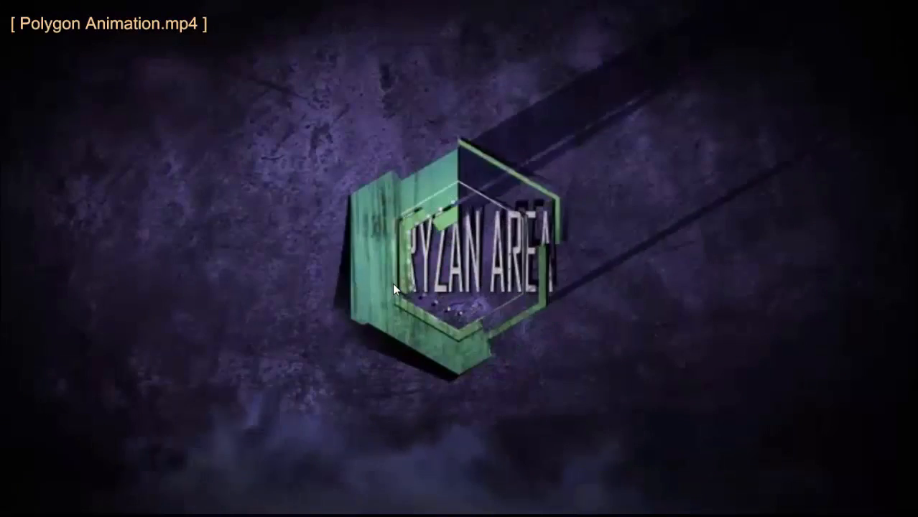
pyautogui.doubleClick(393, 285)
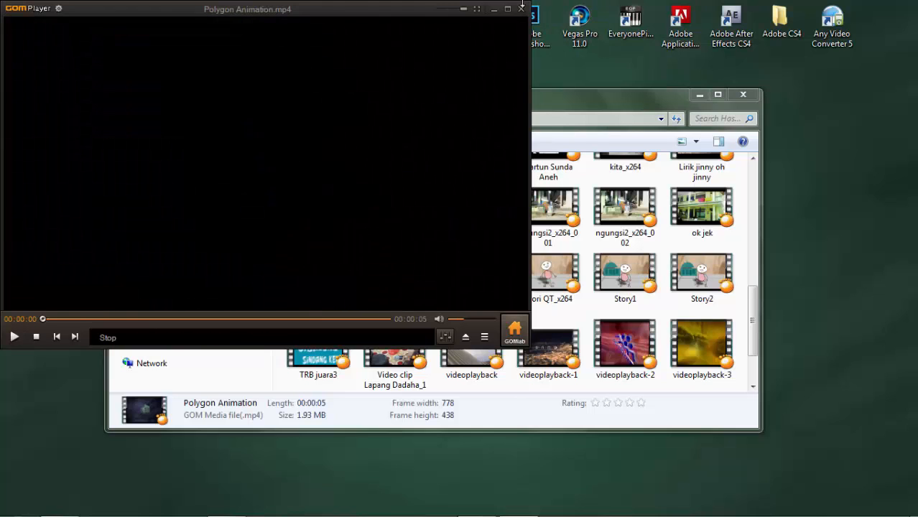
pyautogui.click(521, 10)
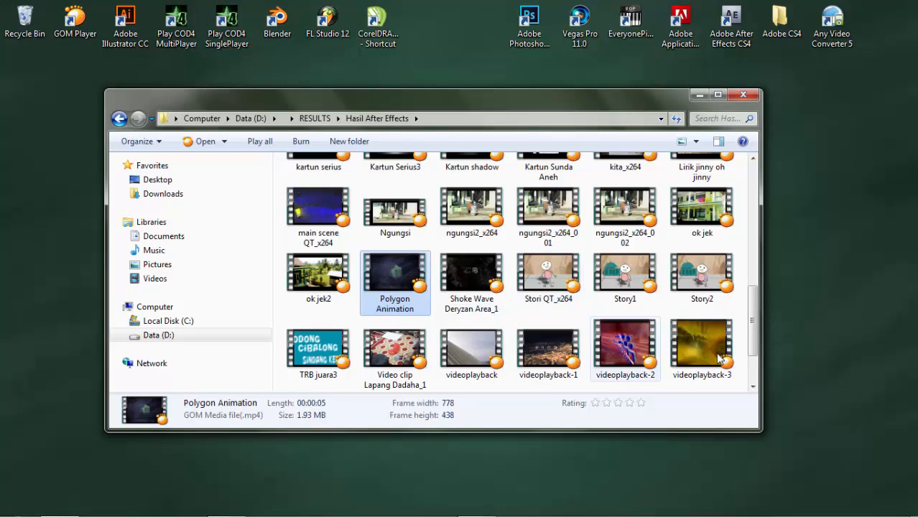
# Minimize the folder window and switch to the running Adobe After Effects with its untitled project
pyautogui.click(699, 95)
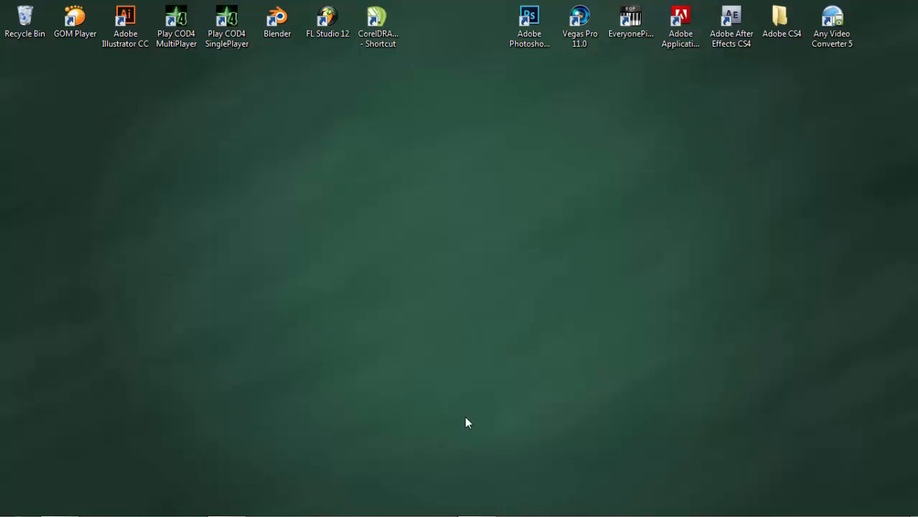
pyautogui.rightClick(419, 184)
pyautogui.click(435, 241)
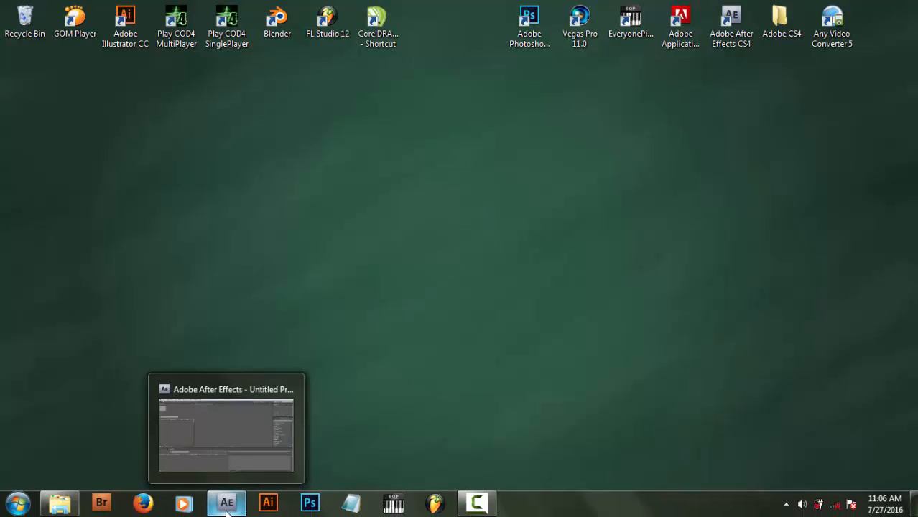
pyautogui.click(226, 506)
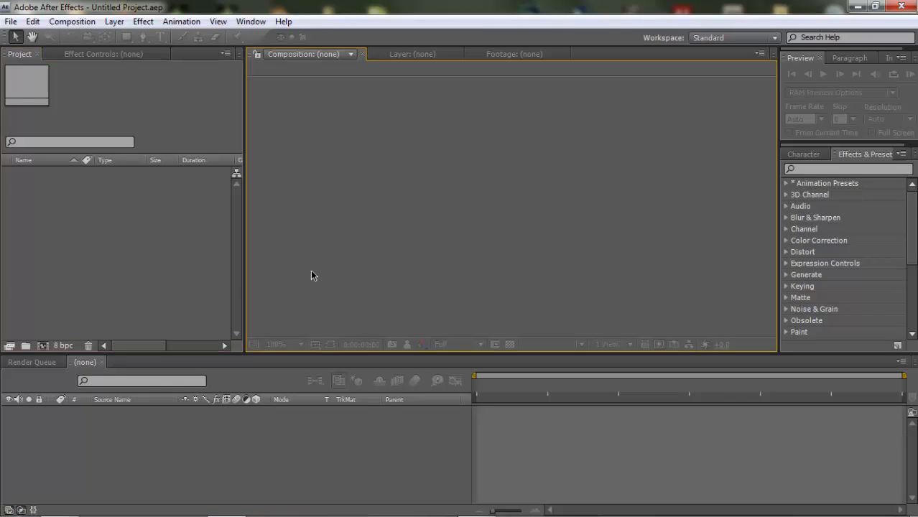
# Bring the Effect Controls panel to the front and look over it and the Composition panel
pyautogui.click(141, 57)
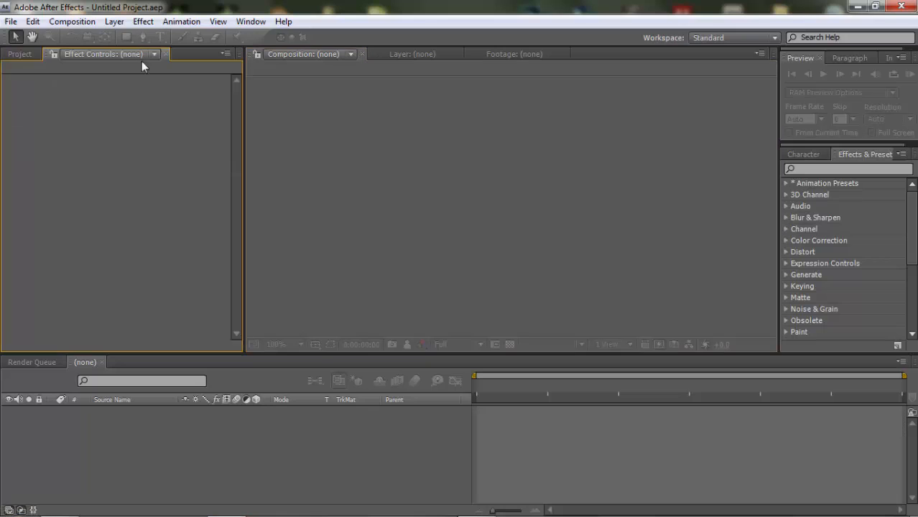
pyautogui.click(370, 115)
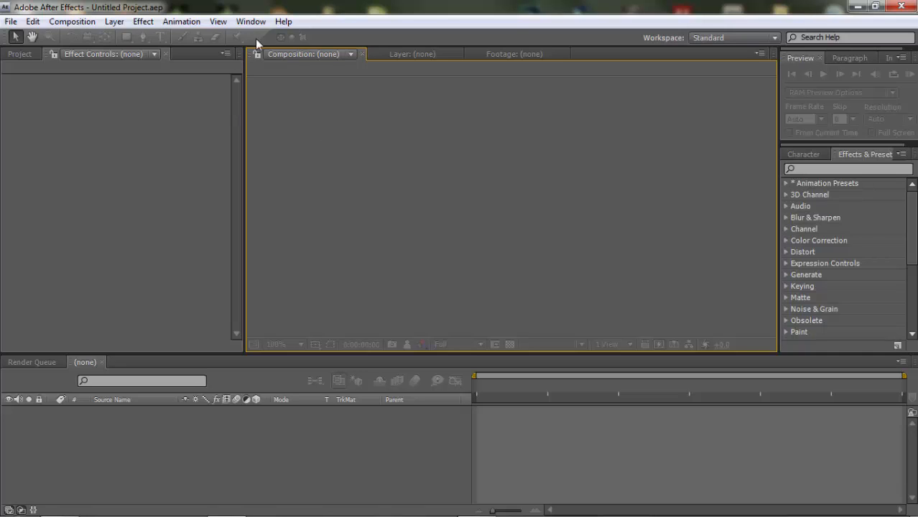
pyautogui.click(127, 133)
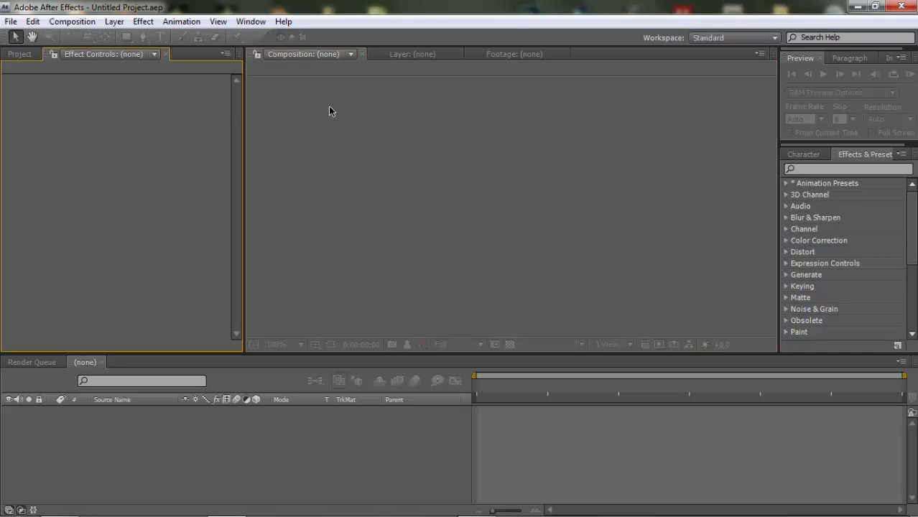
pyautogui.click(340, 120)
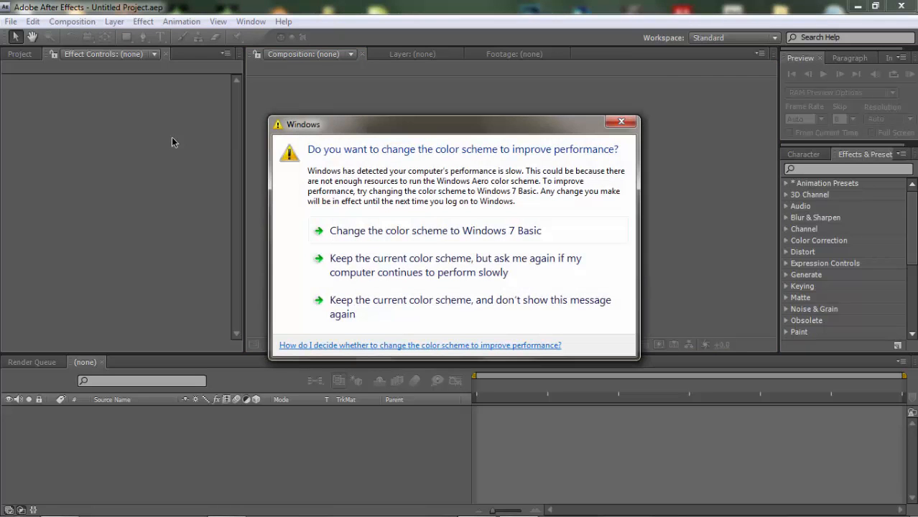
# Keep the current Windows color scheme with the ask-again option, and bring the Project panel back to the front
pyautogui.click(386, 261)
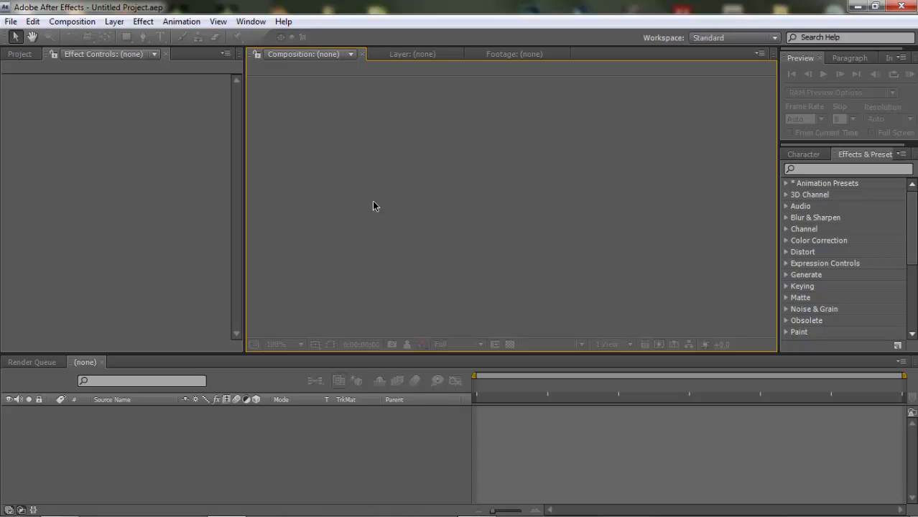
pyautogui.click(189, 144)
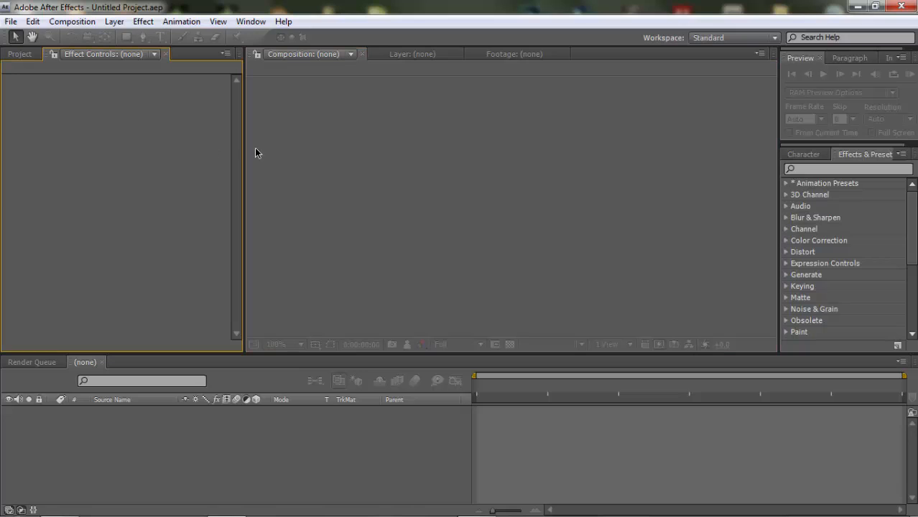
pyautogui.click(21, 54)
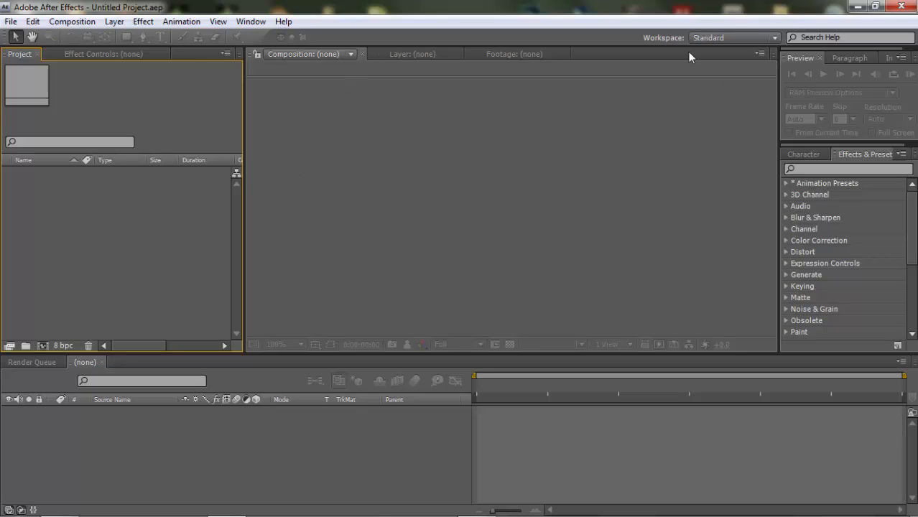
pyautogui.click(32, 23)
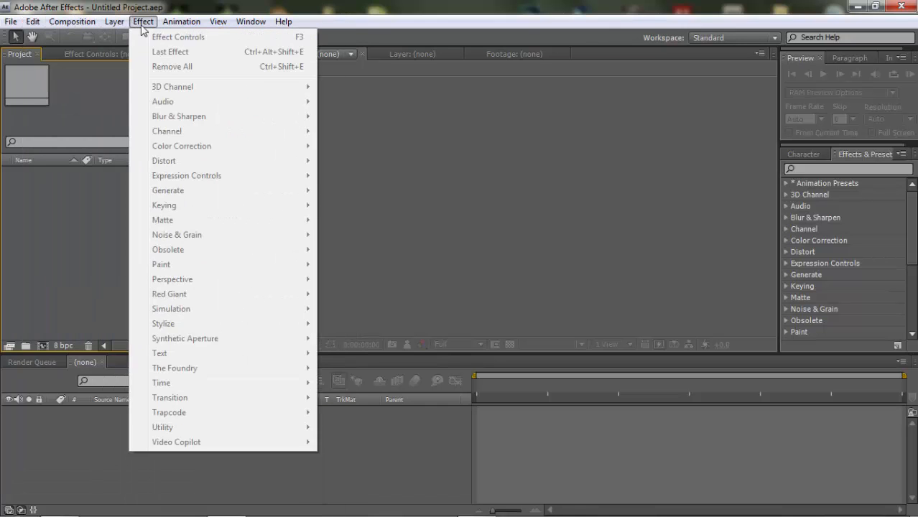
pyautogui.moveTo(196, 29)
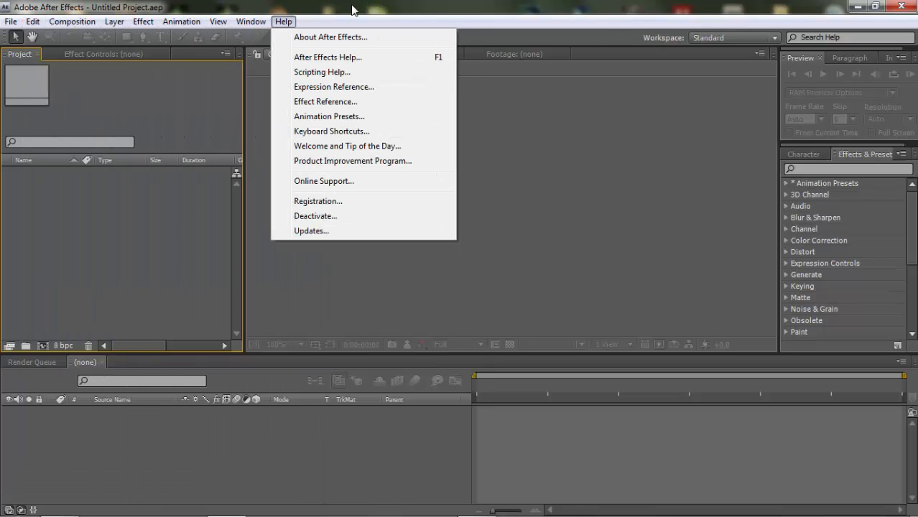
pyautogui.click(351, 10)
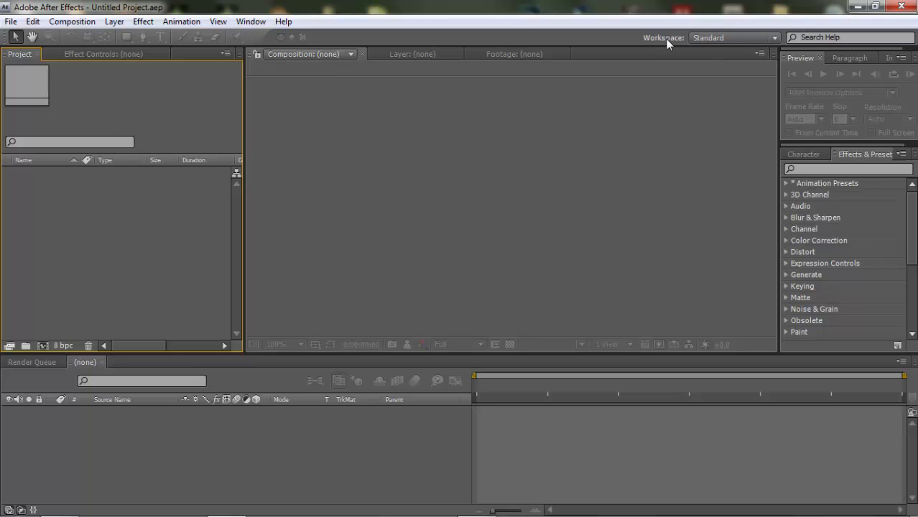
# Preview the All Panels workspace, return to the Standard workspace, and look over the Project and Composition panels
pyautogui.click(711, 39)
pyautogui.click(721, 174)
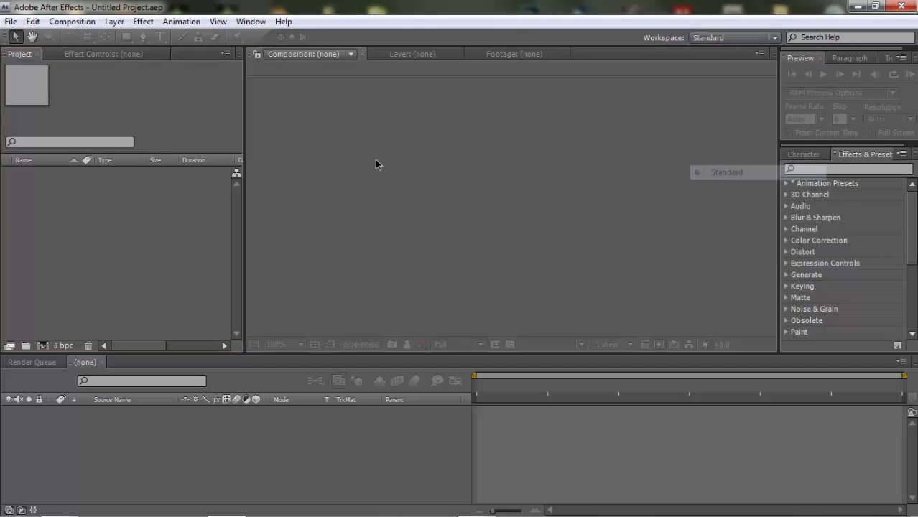
pyautogui.click(718, 38)
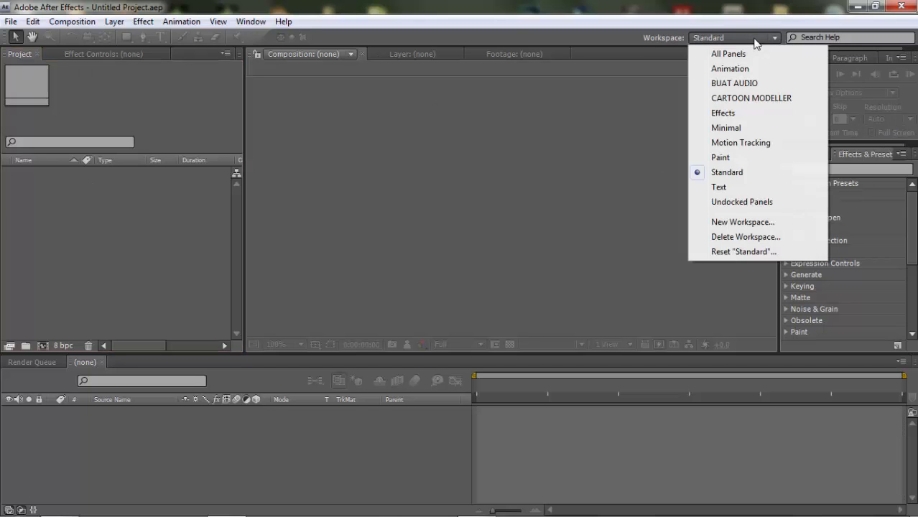
pyautogui.click(729, 54)
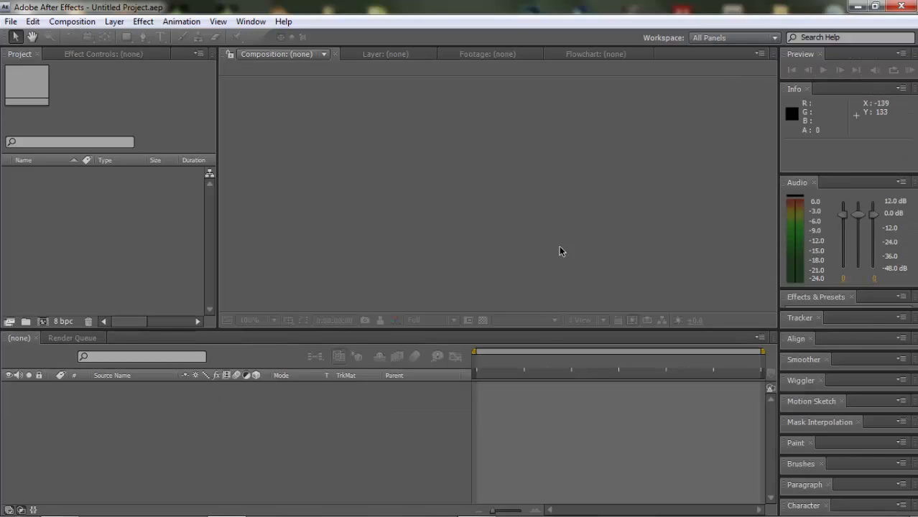
pyautogui.click(695, 38)
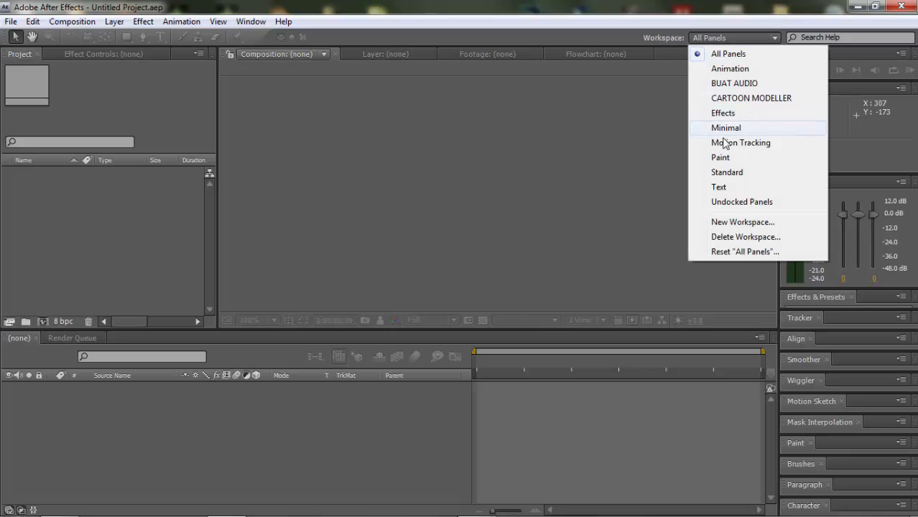
pyautogui.click(726, 172)
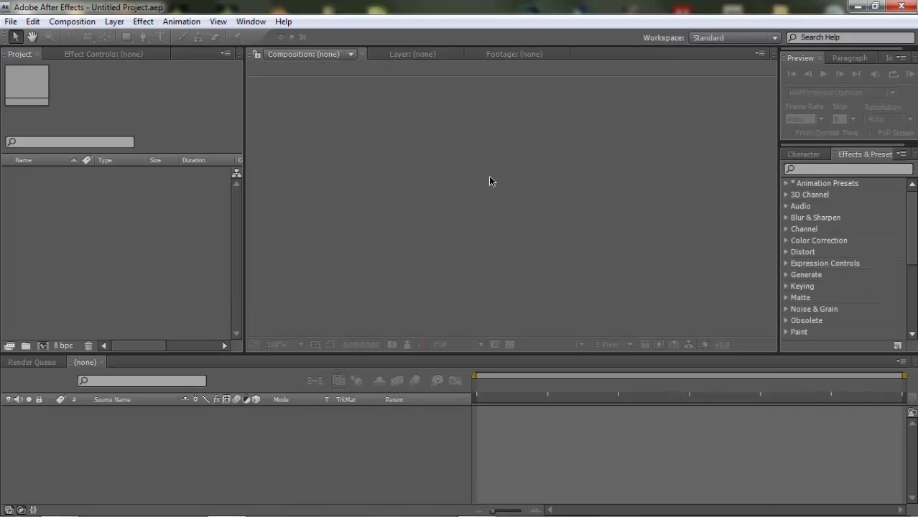
pyautogui.click(56, 97)
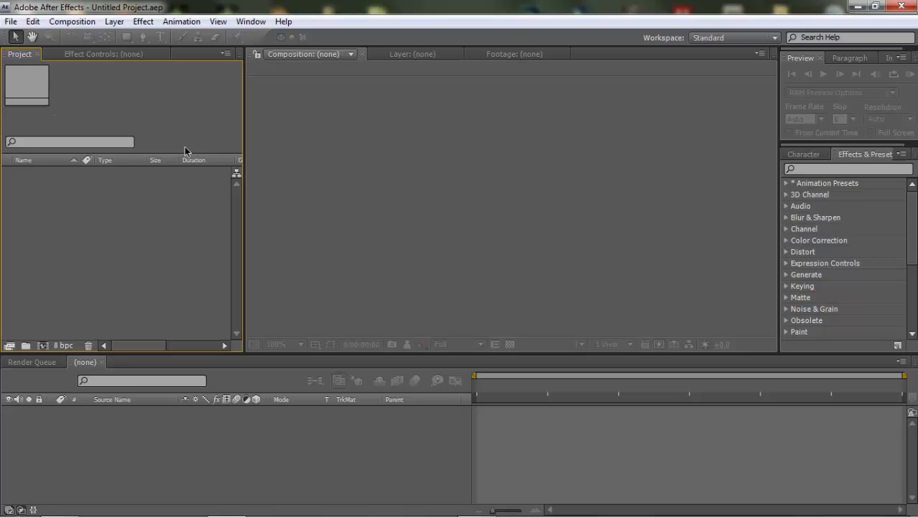
pyautogui.click(391, 206)
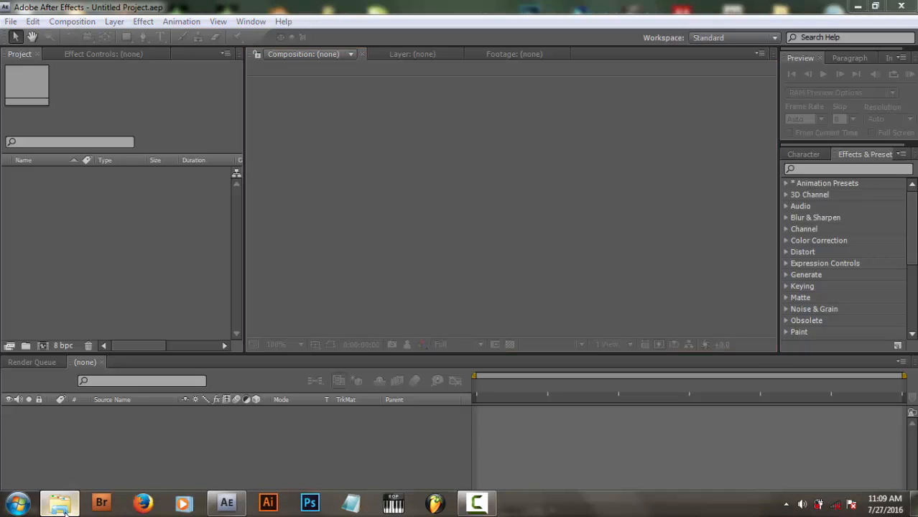
# Switch to the Hasil After Effects folder, play the 15474745 video, close the player and minimize the folder window
pyautogui.click(60, 506)
pyautogui.click(718, 237)
pyautogui.scroll(10, 716, 234)
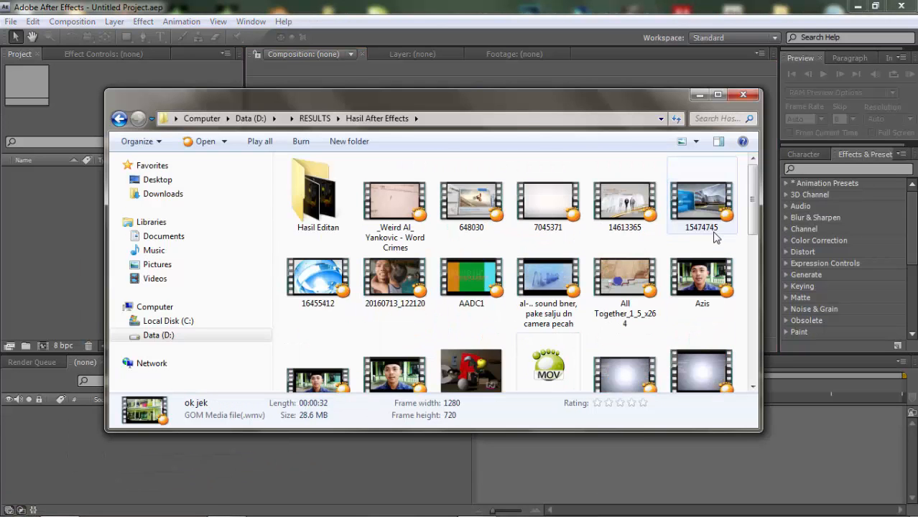
pyautogui.doubleClick(692, 211)
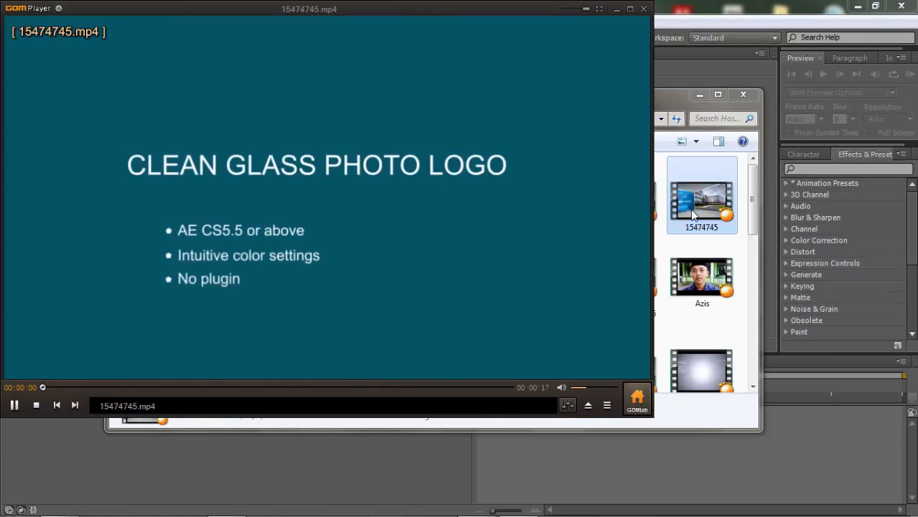
pyautogui.press('Right')
pyautogui.press('Left')
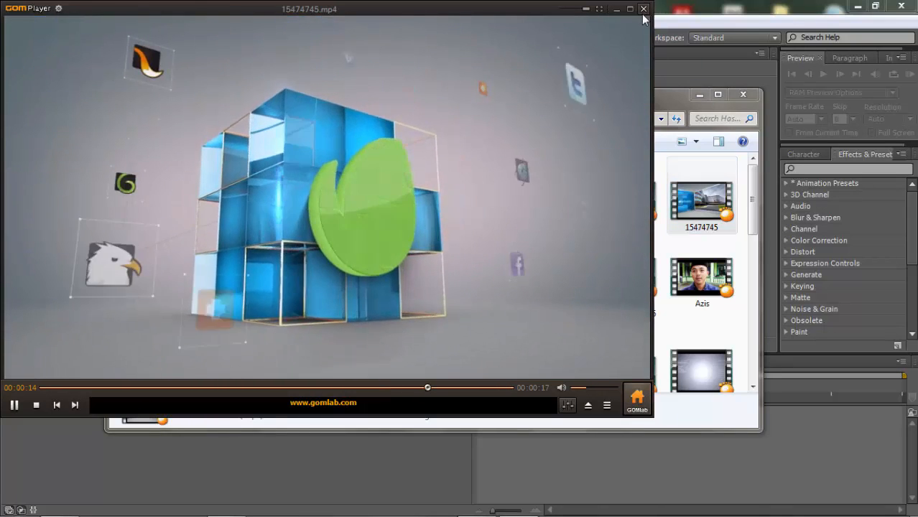
pyautogui.click(643, 10)
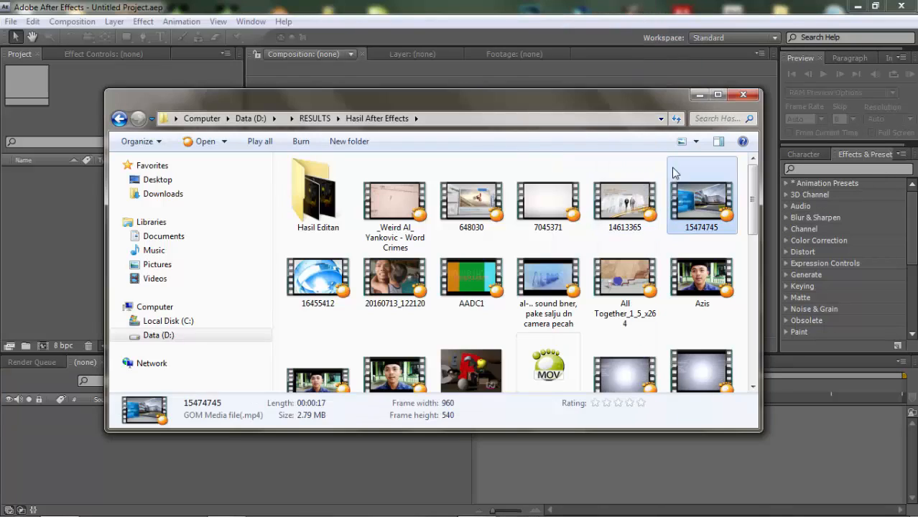
pyautogui.click(695, 94)
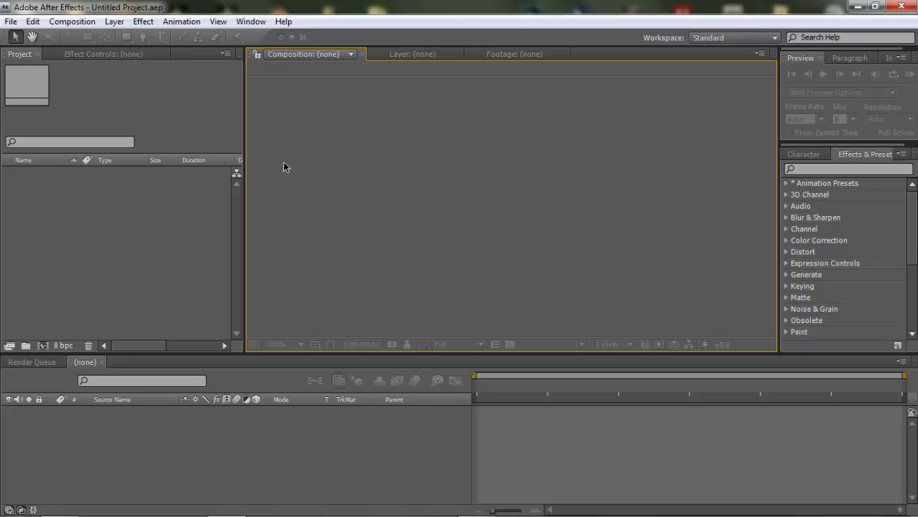
# Look over the Project, Composition, Effect Controls and Timeline panels by activating each of them
pyautogui.click(202, 195)
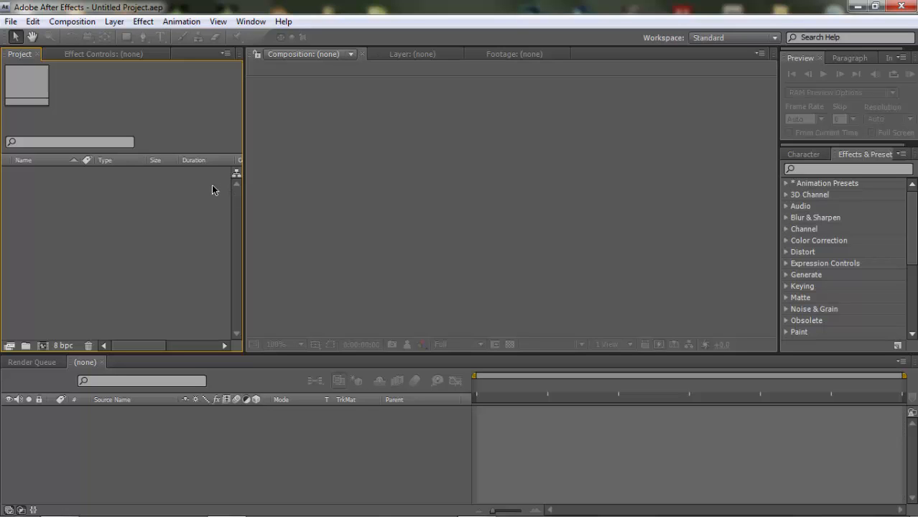
pyautogui.click(313, 138)
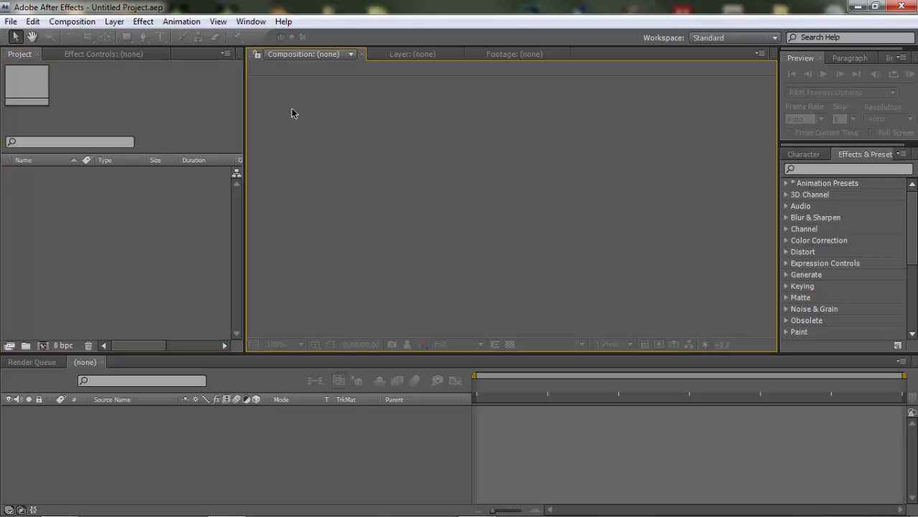
pyautogui.click(99, 210)
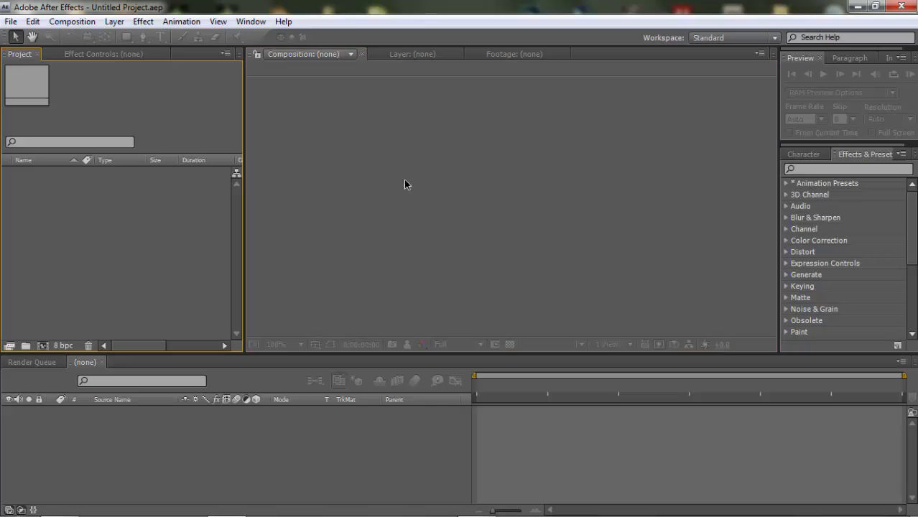
pyautogui.click(328, 84)
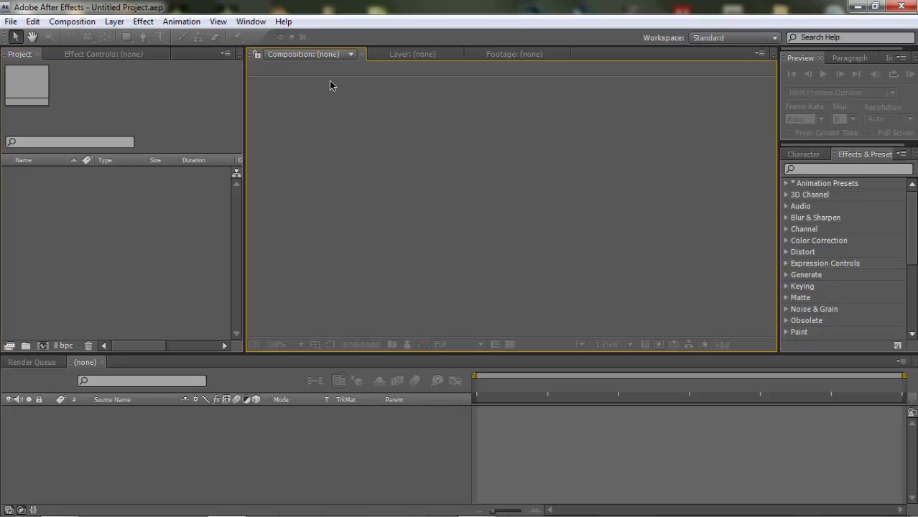
pyautogui.click(117, 55)
pyautogui.click(20, 54)
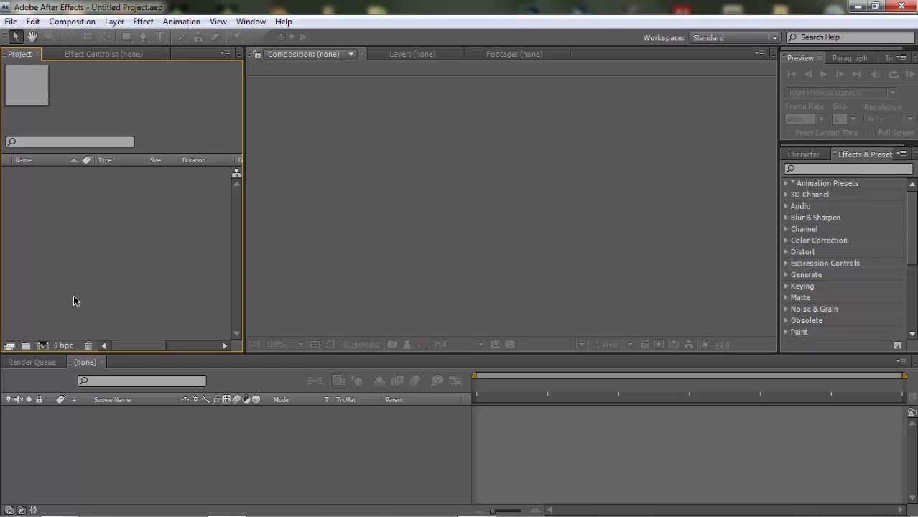
pyautogui.click(71, 361)
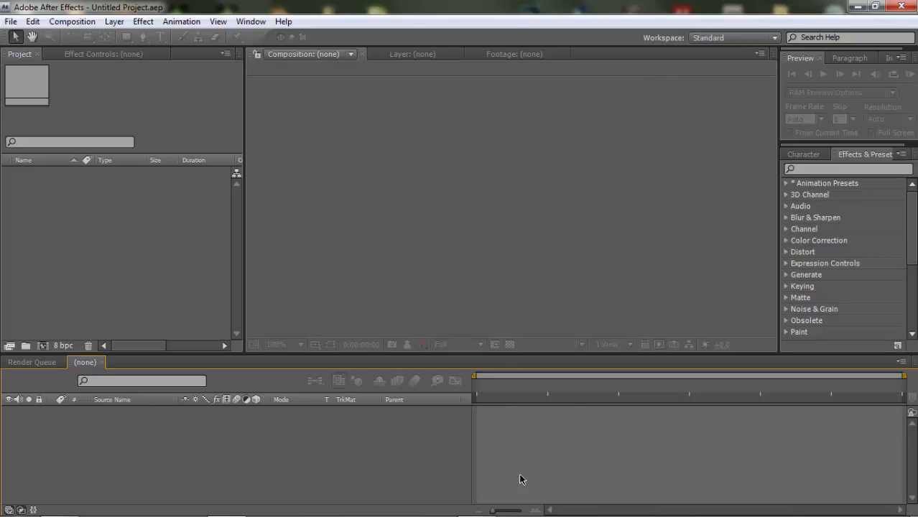
pyautogui.click(330, 105)
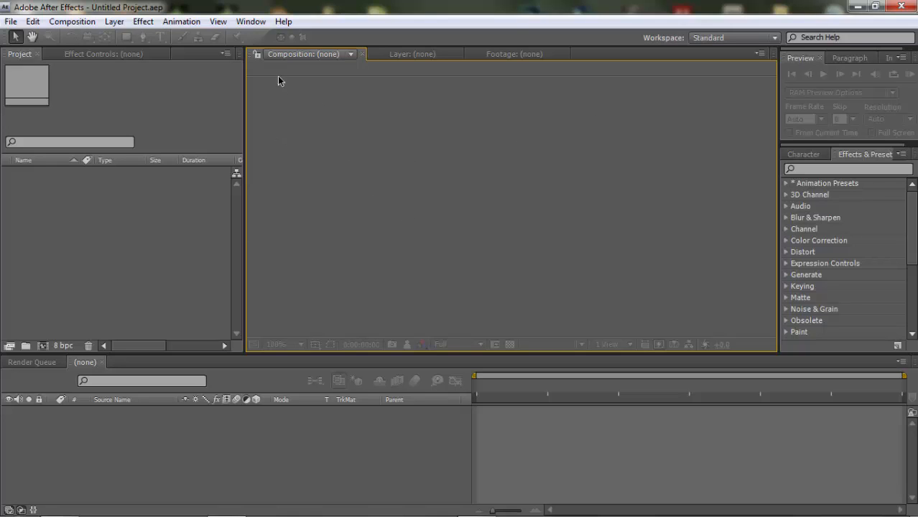
# Start a new composition with the HDV/HDTV 720 25 preset, keeping the width and the Full resolution
pyautogui.click(71, 22)
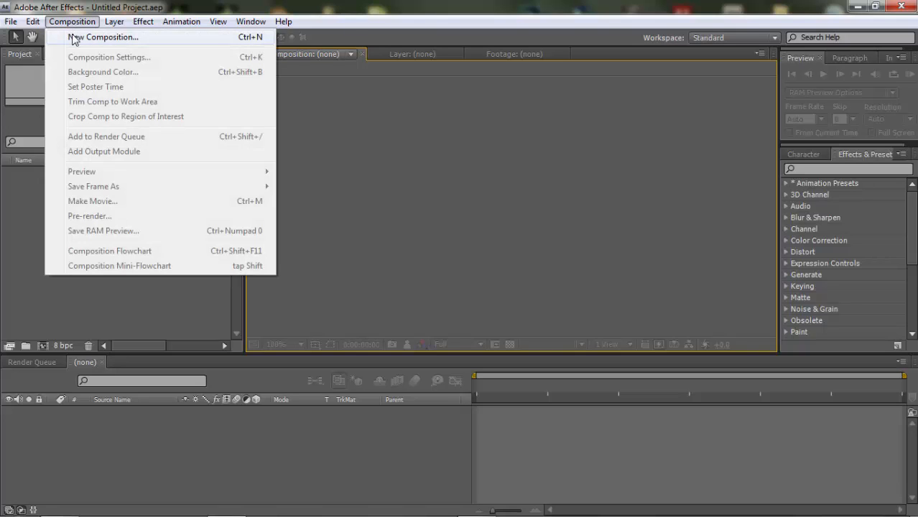
pyautogui.click(72, 38)
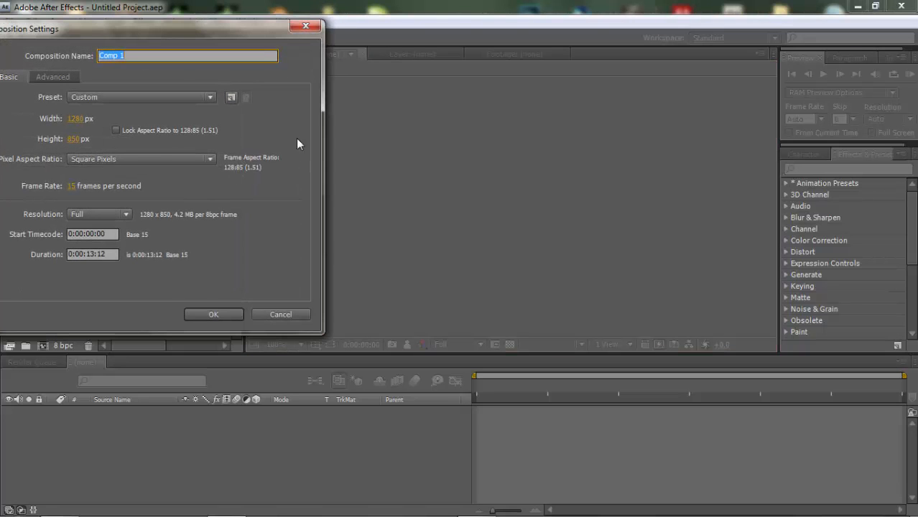
pyautogui.click(104, 98)
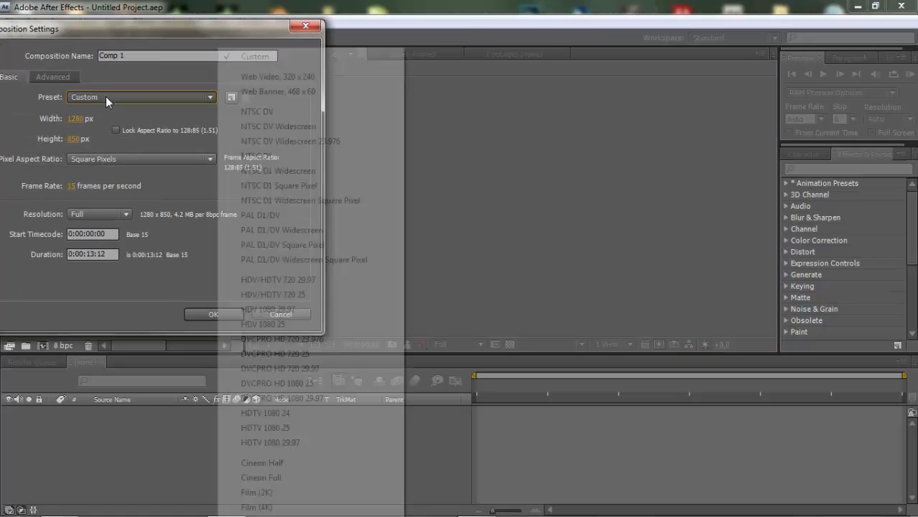
pyautogui.click(112, 54)
pyautogui.moveTo(116, 28); pyautogui.dragTo(304, 45)
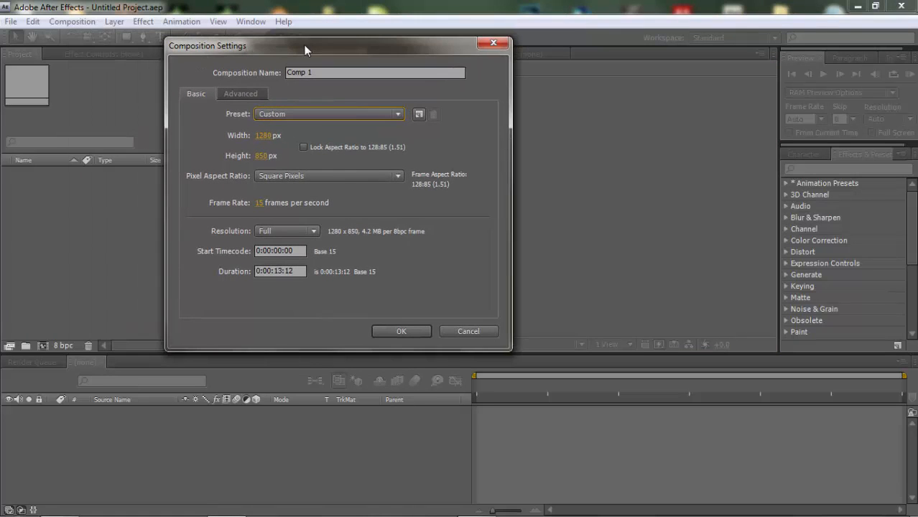
pyautogui.click(286, 114)
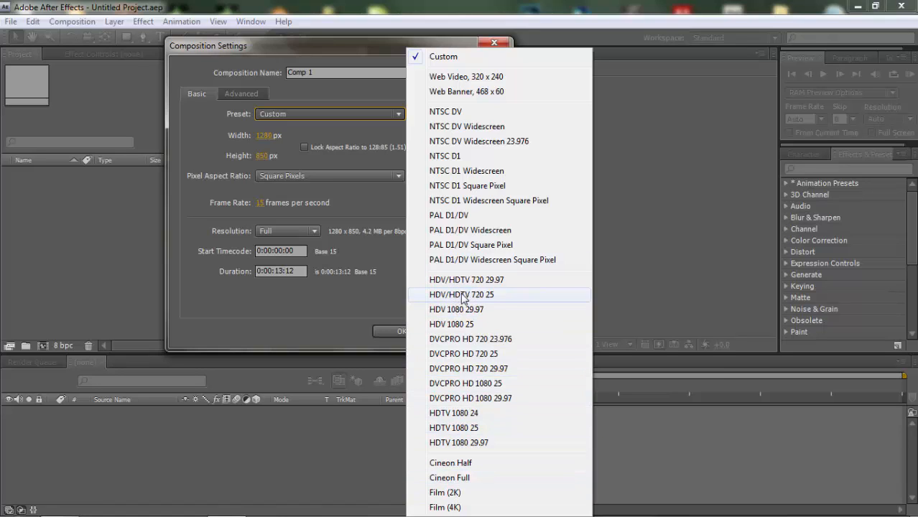
pyautogui.click(479, 298)
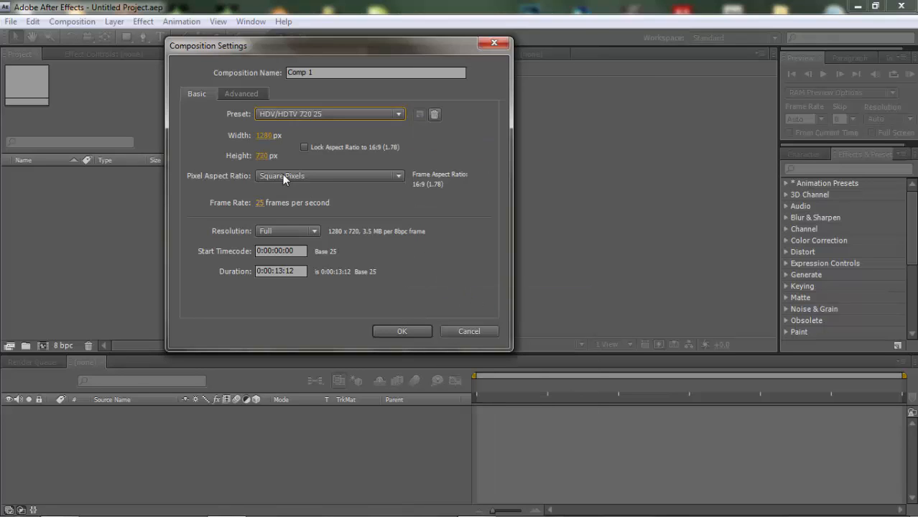
pyautogui.click(264, 139)
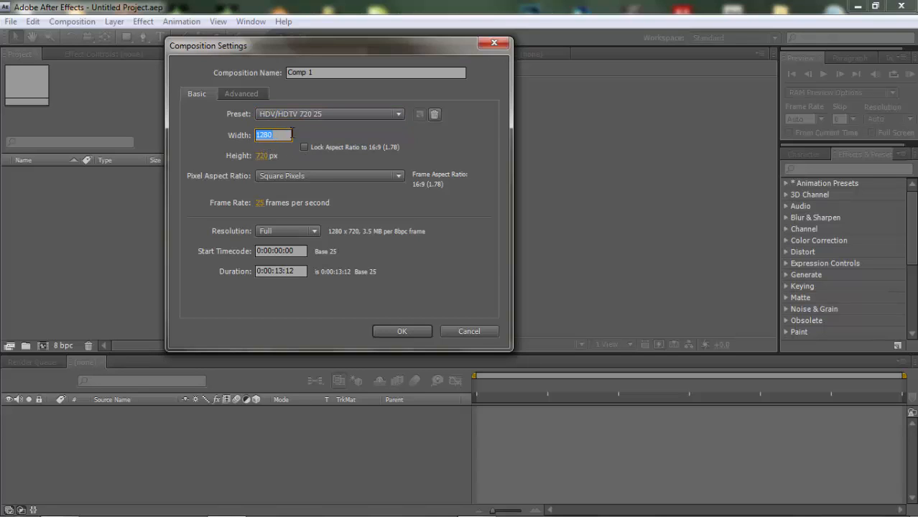
pyautogui.click(286, 230)
pyautogui.click(289, 231)
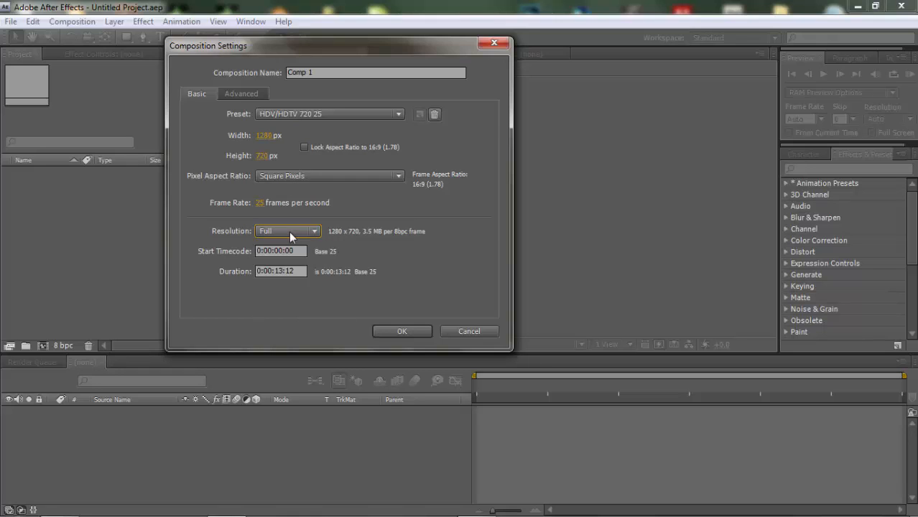
# Try a duration of 0:01:50:12 for the new composition
pyautogui.click(282, 271)
pyautogui.press('BackSpace')
pyautogui.press('BackSpace')
pyautogui.click(301, 284)
pyautogui.press('Left')
pyautogui.press('Left')
pyautogui.press('Left')
pyautogui.press('BackSpace')
pyautogui.write('1')
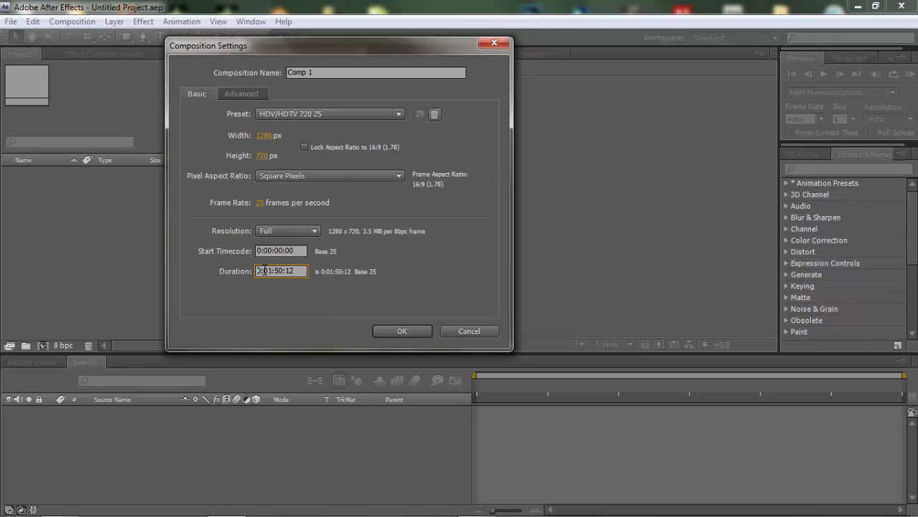
# Set the new composition's duration to 0:00:20:12 and create it
pyautogui.doubleClick(264, 270)
pyautogui.click(265, 271)
pyautogui.doubleClick(264, 271)
pyautogui.click(264, 271)
pyautogui.hotkey('shift', 'Left')
pyautogui.hotkey('shift', 'Right')
pyautogui.press('Right')
pyautogui.hotkey('shift', 'Right')
pyautogui.hotkey('shift', 'Right')
pyautogui.click(440, 264)
pyautogui.click(269, 273)
pyautogui.click(408, 331)
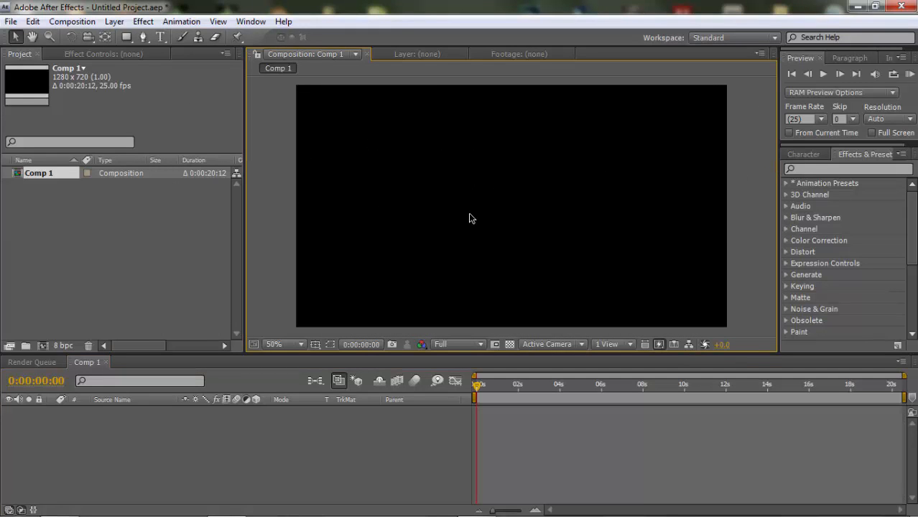
# Show the transparency grid in the Comp 1 view, hide it again, and activate the Project panel
pyautogui.click(509, 345)
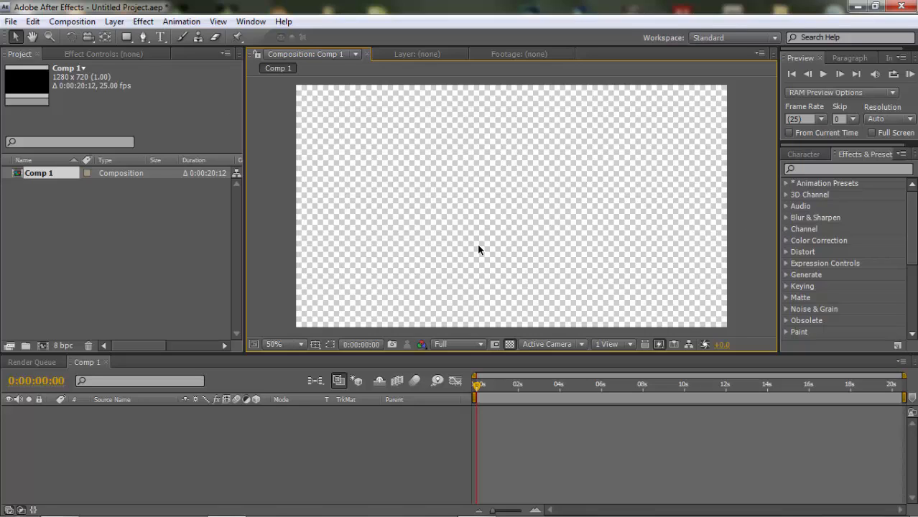
pyautogui.click(509, 344)
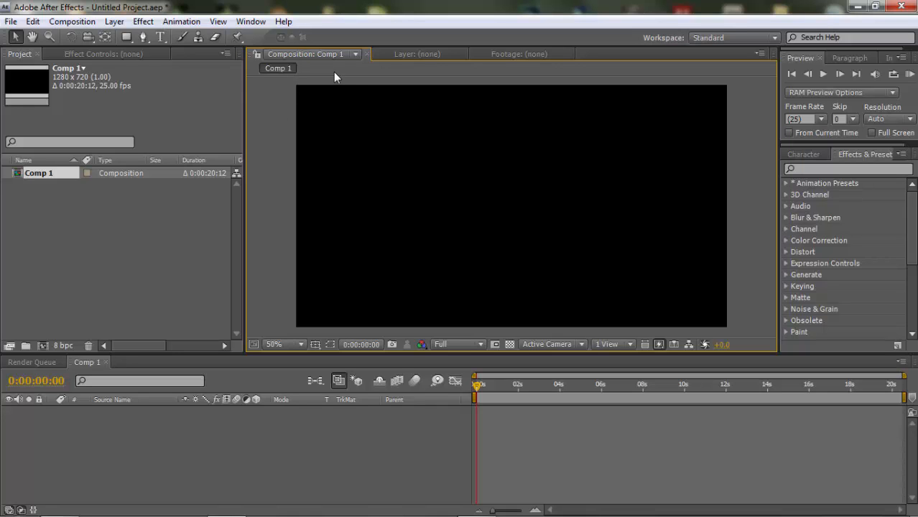
pyautogui.click(61, 23)
pyautogui.click(68, 23)
pyautogui.click(127, 257)
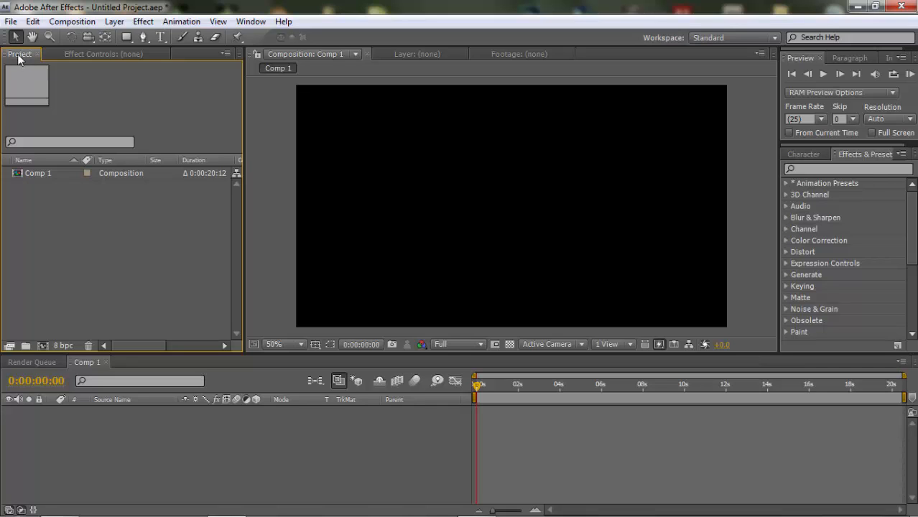
# Bring up the Import File dialog from the Project panel's empty area twice, cancelling it each time
pyautogui.doubleClick(72, 223)
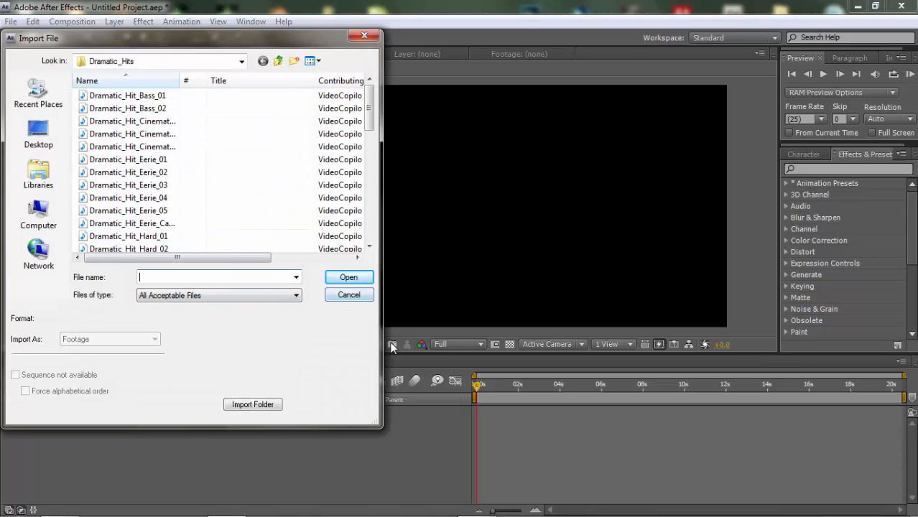
pyautogui.click(349, 294)
pyautogui.doubleClick(129, 243)
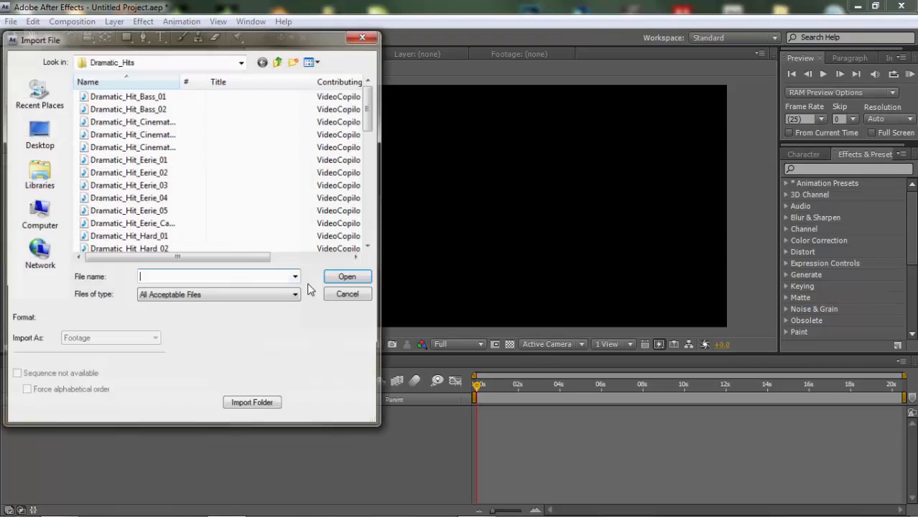
pyautogui.click(337, 293)
# Examine the available file import commands, then return to the Project panel without choosing one
pyautogui.click(10, 21)
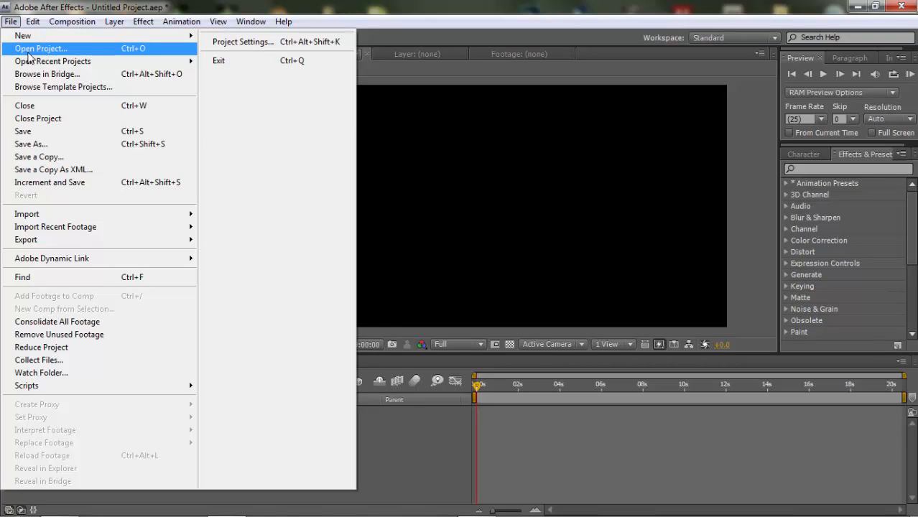
pyautogui.moveTo(79, 217)
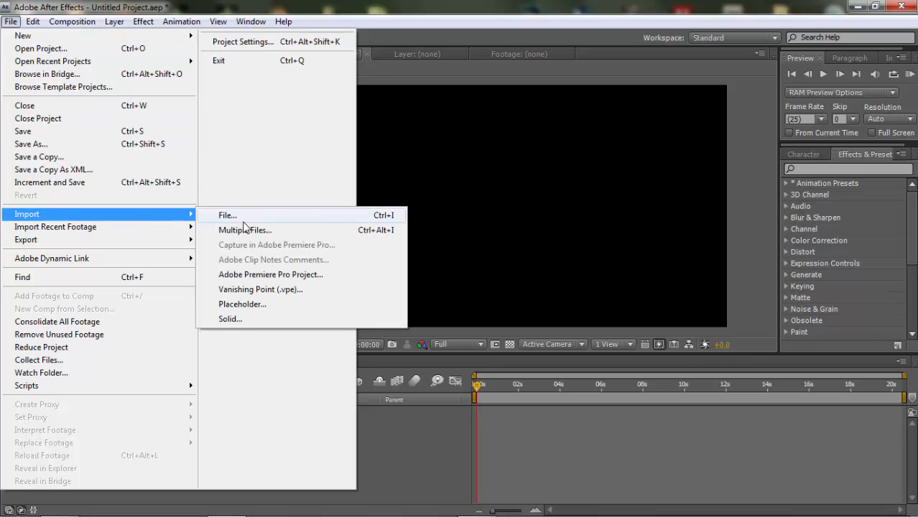
pyautogui.click(511, 72)
pyautogui.click(130, 253)
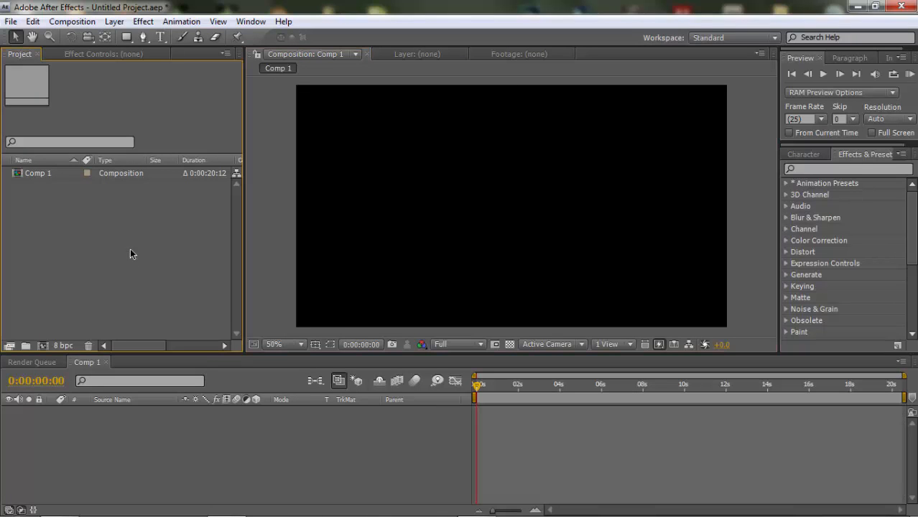
# Browse to Computer in the Import File dialog, then cancel the import
pyautogui.doubleClick(89, 213)
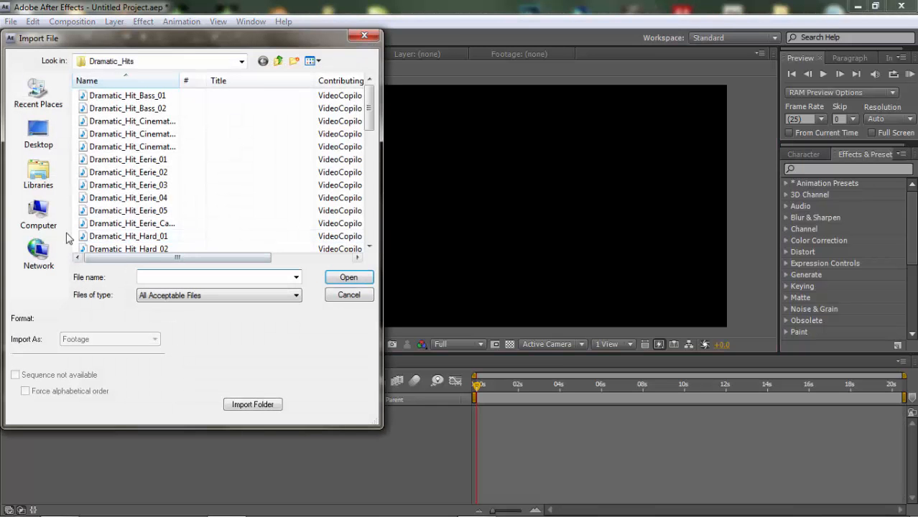
pyautogui.click(71, 214)
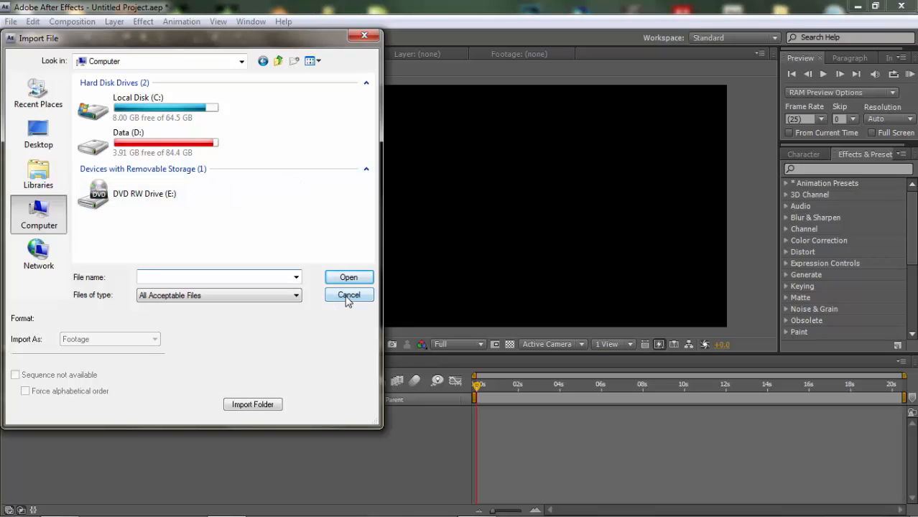
pyautogui.click(348, 295)
# Import the chalk_board_texture_by_blueamnesiac-d4h76qm PNG into the Project panel from the Downloads > Pictures folder in Windows Explorer
pyautogui.moveTo(50, 514)
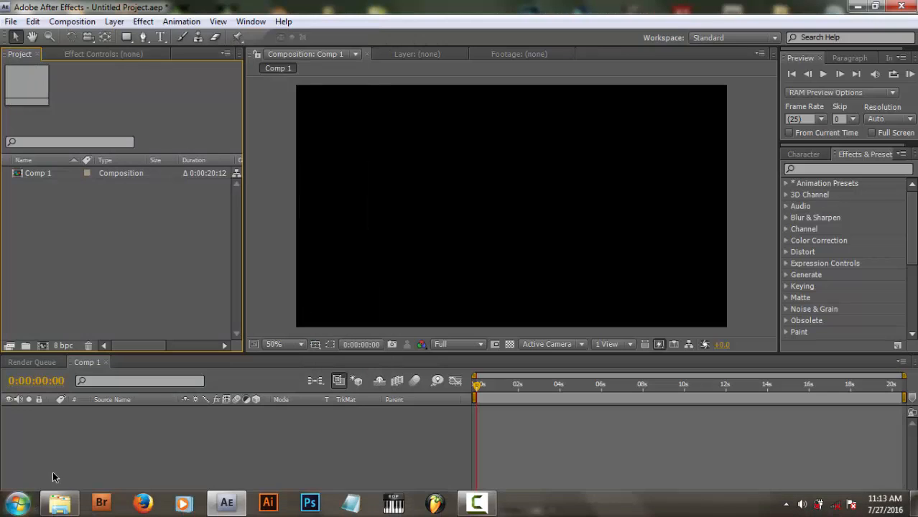
pyautogui.click(60, 511)
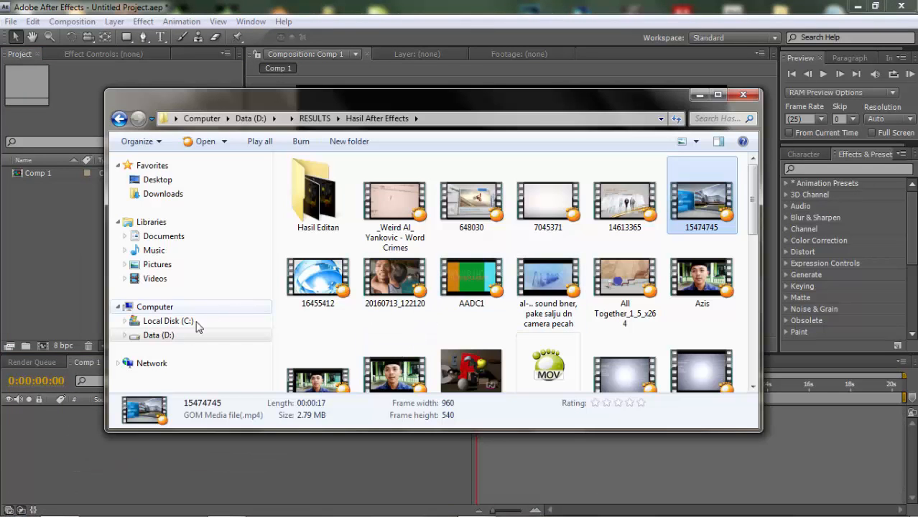
pyautogui.click(176, 195)
pyautogui.click(492, 319)
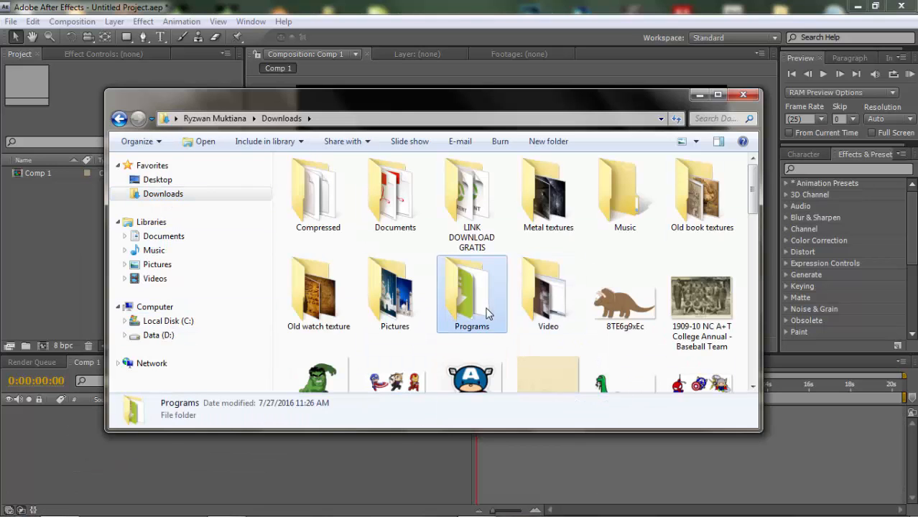
pyautogui.doubleClick(394, 295)
pyautogui.click(727, 325)
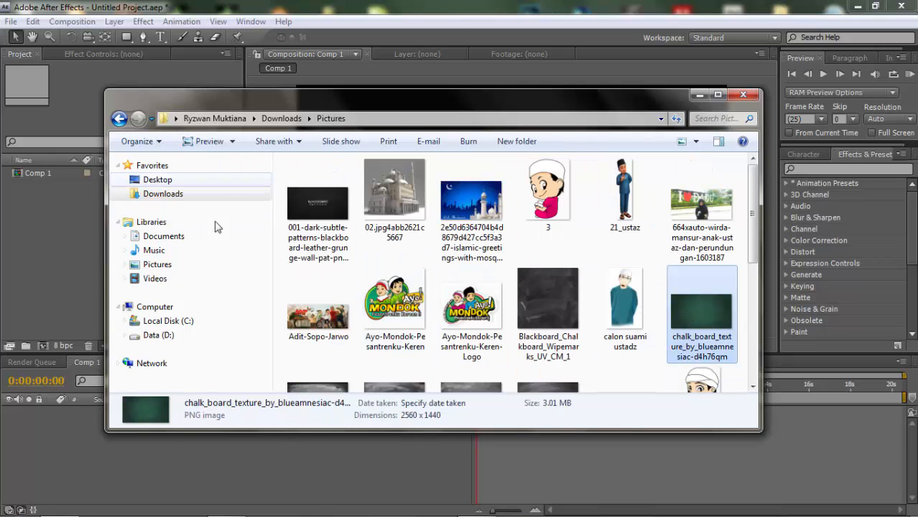
pyautogui.moveTo(705, 324); pyautogui.dragTo(41, 206)
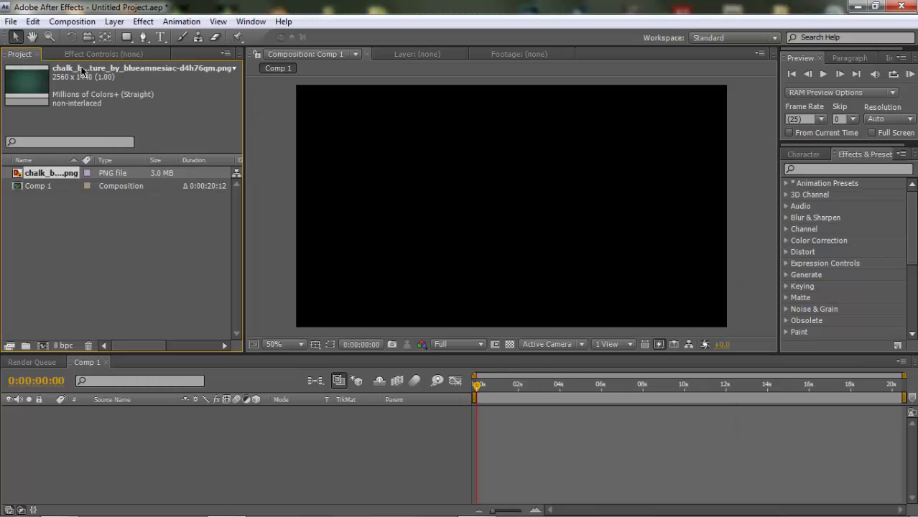
# Try importing the same chalkboard PNG with Effect Controls in front, then delete the duplicate from the Project panel
pyautogui.click(95, 53)
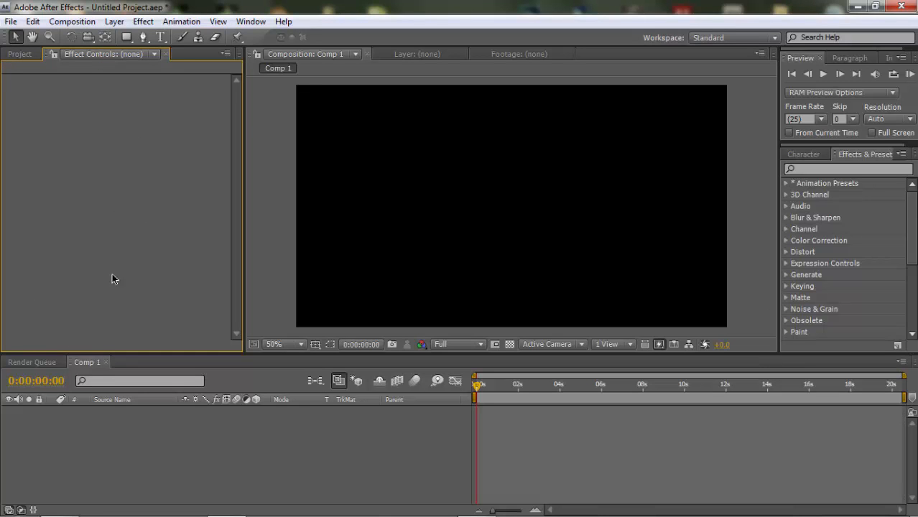
pyautogui.click(61, 501)
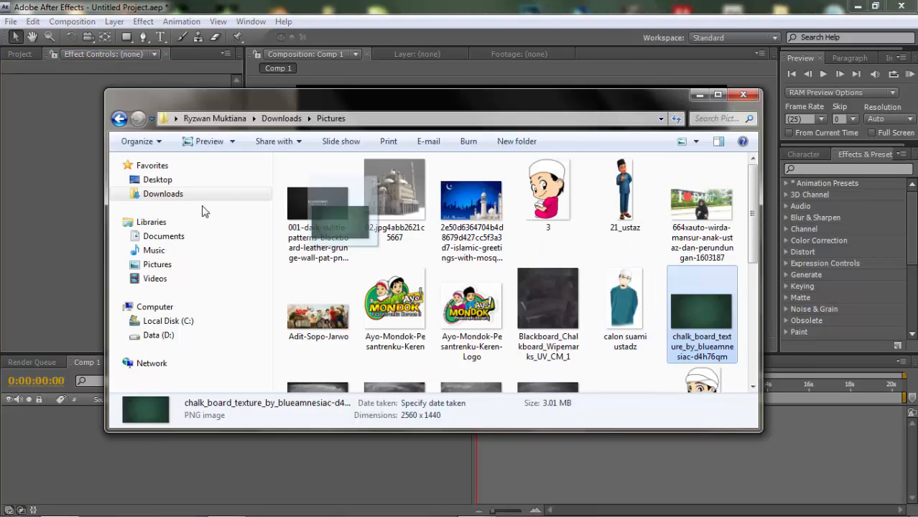
pyautogui.moveTo(202, 211); pyautogui.dragTo(39, 166)
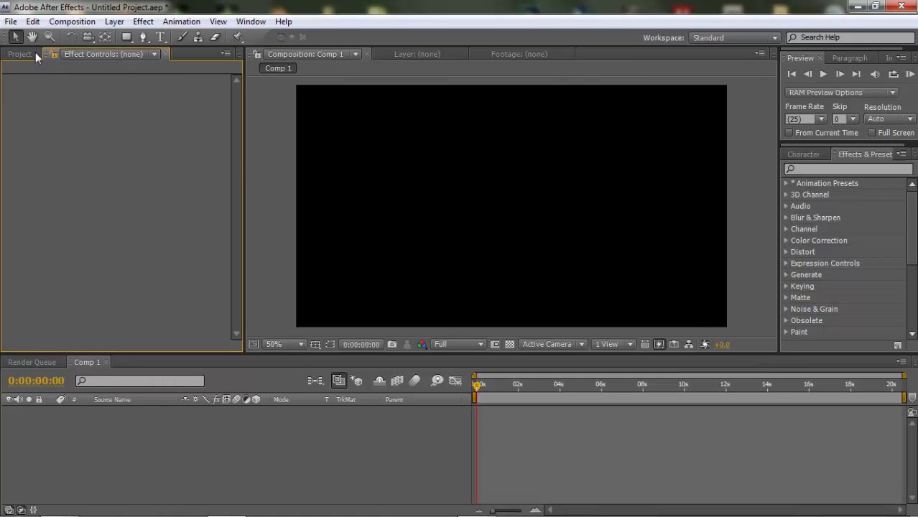
pyautogui.click(35, 53)
pyautogui.click(66, 234)
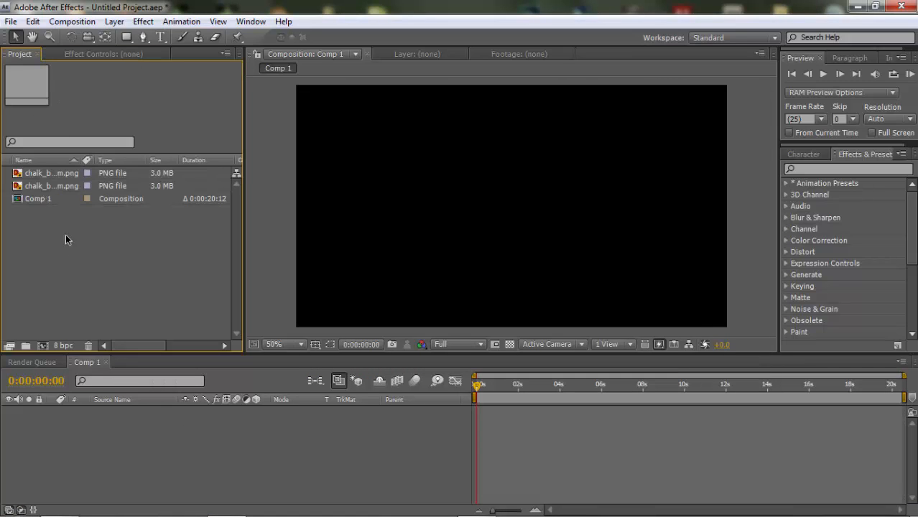
pyautogui.click(72, 177)
pyautogui.press('Delete')
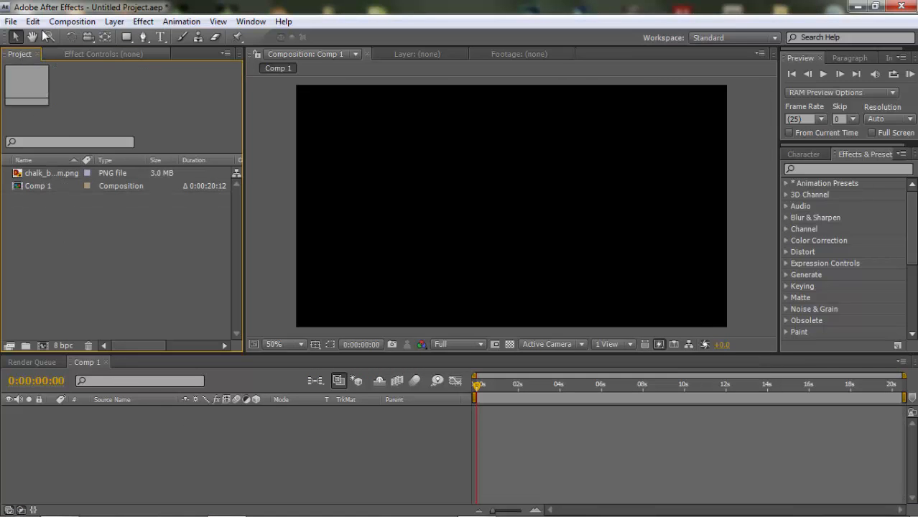
# Add the chalkboard PNG from the Project panel to the Comp 1 timeline as a layer
pyautogui.click(66, 177)
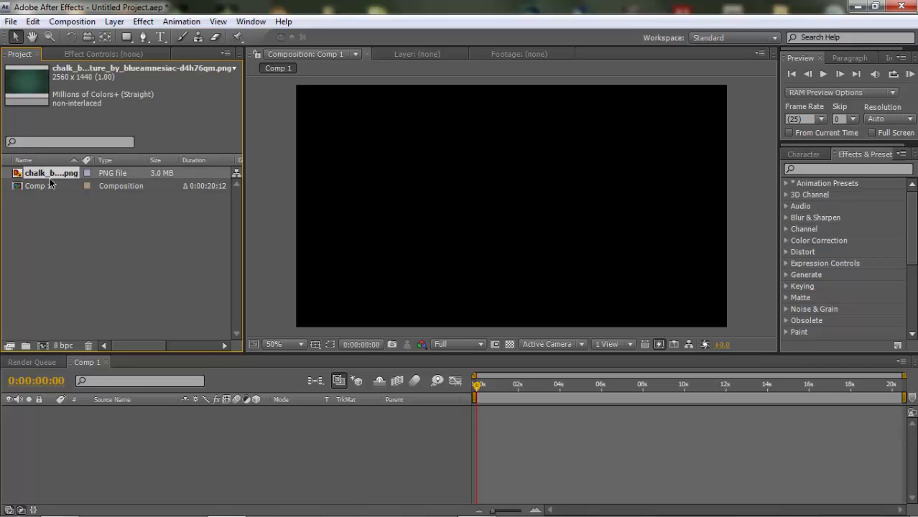
pyautogui.moveTo(52, 181); pyautogui.dragTo(260, 203)
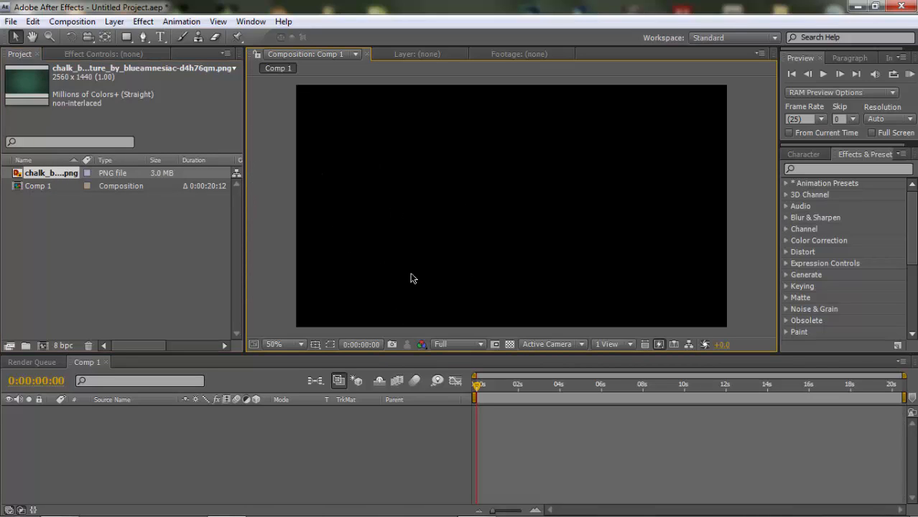
pyautogui.scroll(-1, 496, 207)
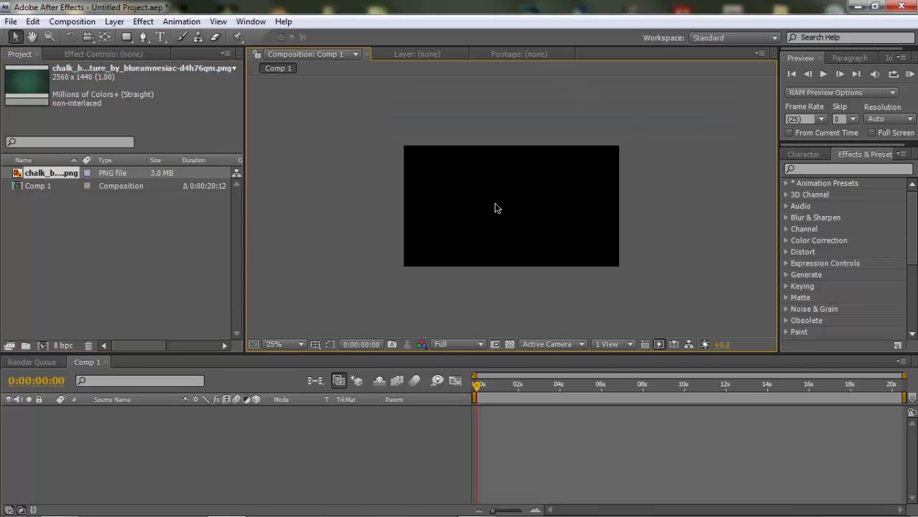
pyautogui.scroll(1, 496, 207)
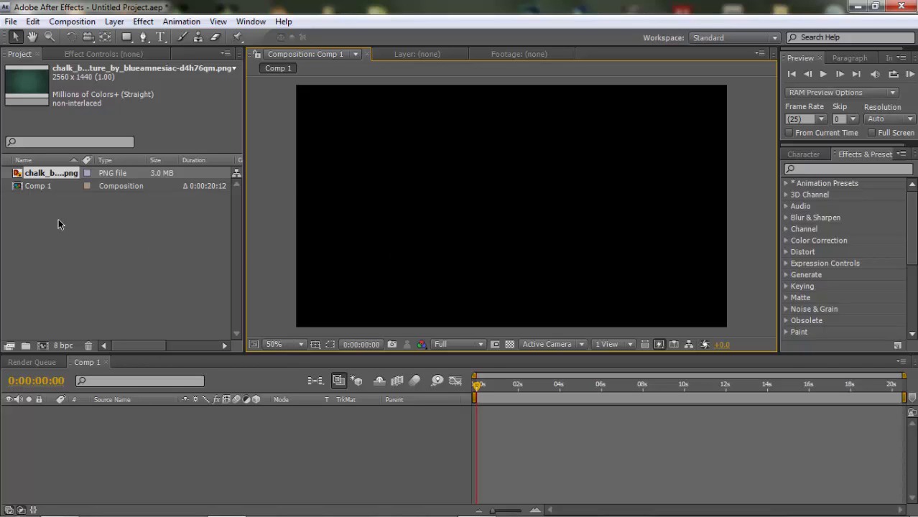
pyautogui.click(61, 178)
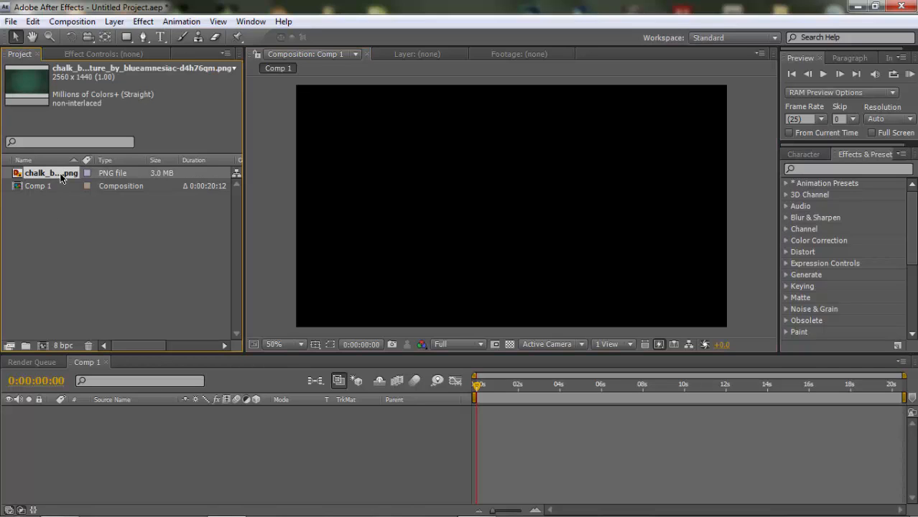
pyautogui.moveTo(61, 178); pyautogui.dragTo(90, 238)
pyautogui.moveTo(82, 339); pyautogui.dragTo(79, 423)
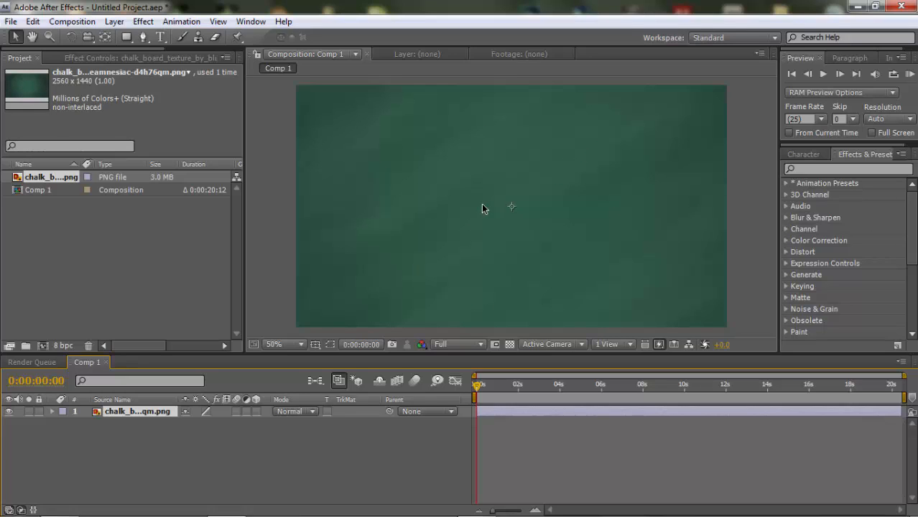
# Set the Comp 1 view magnification to 12.5% and compare the chalkboard layer's outline with the composition frame
pyautogui.click(290, 344)
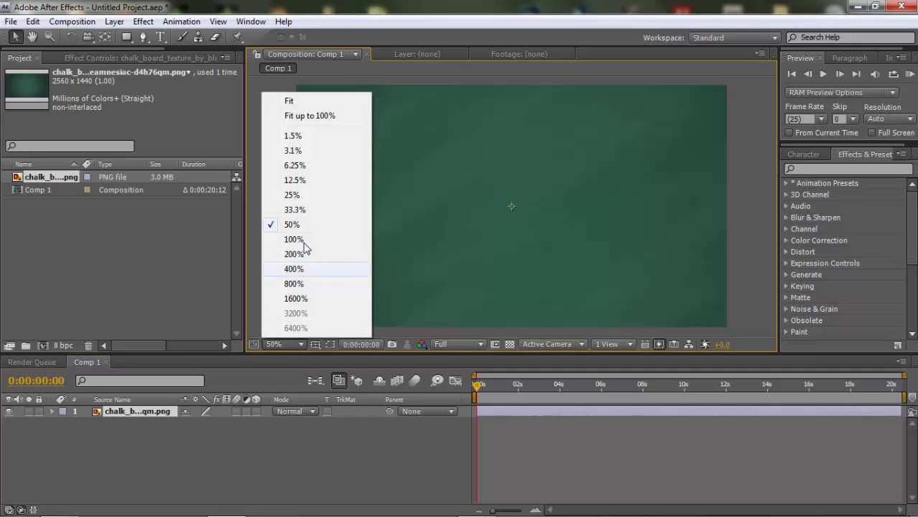
pyautogui.click(311, 179)
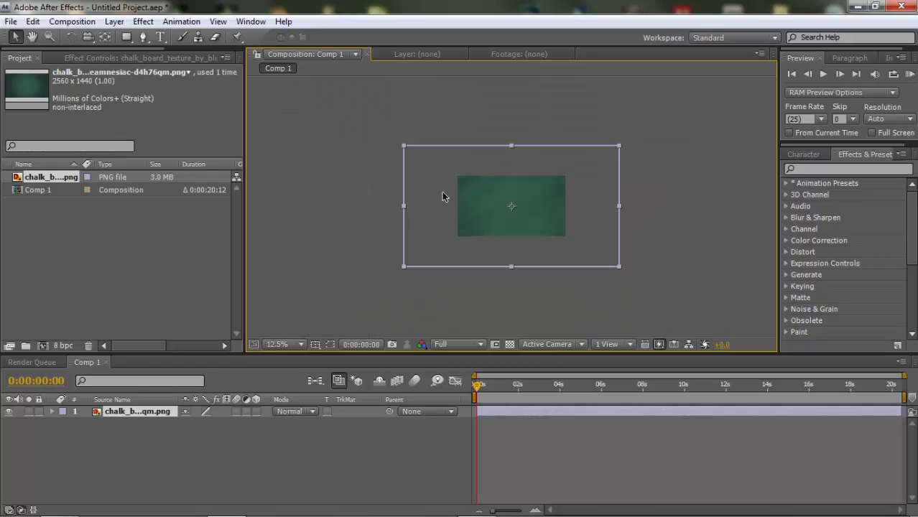
pyautogui.click(503, 239)
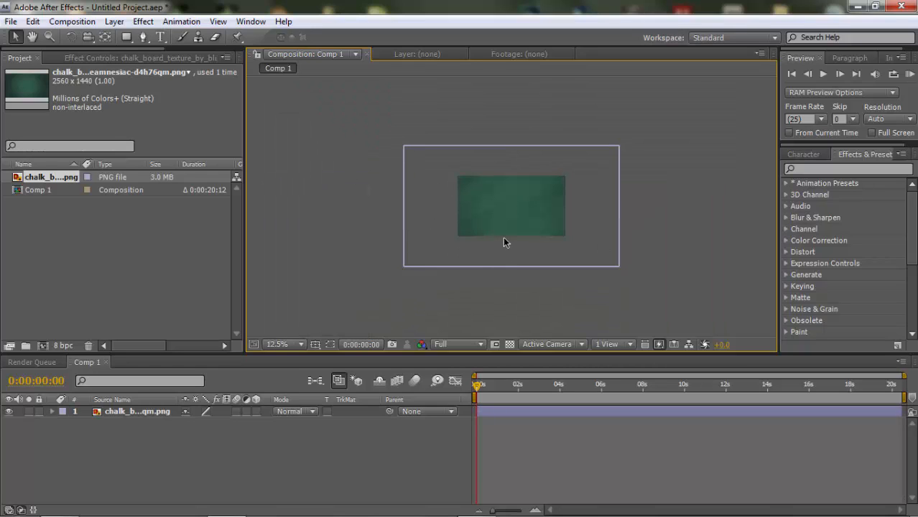
pyautogui.click(608, 168)
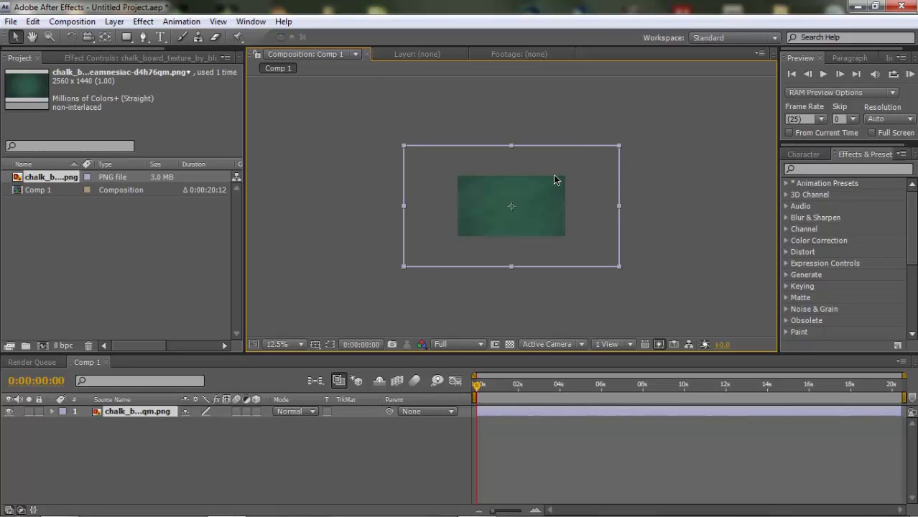
pyautogui.click(687, 237)
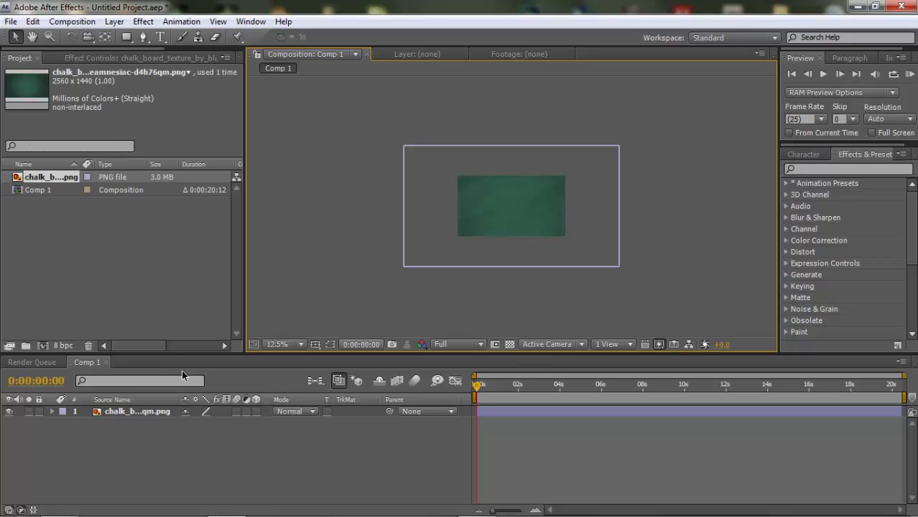
pyautogui.click(566, 244)
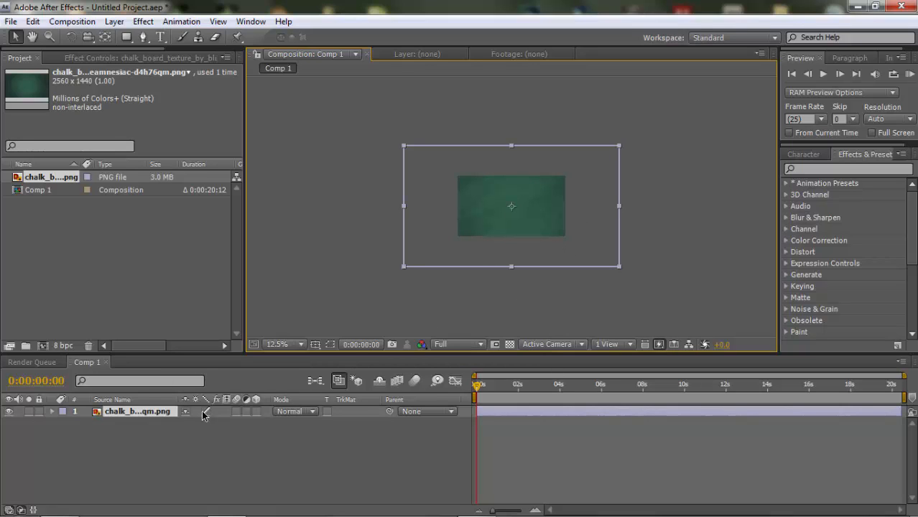
# Reveal the chalkboard layer's Transform properties and set its Scale to 50%
pyautogui.click(51, 411)
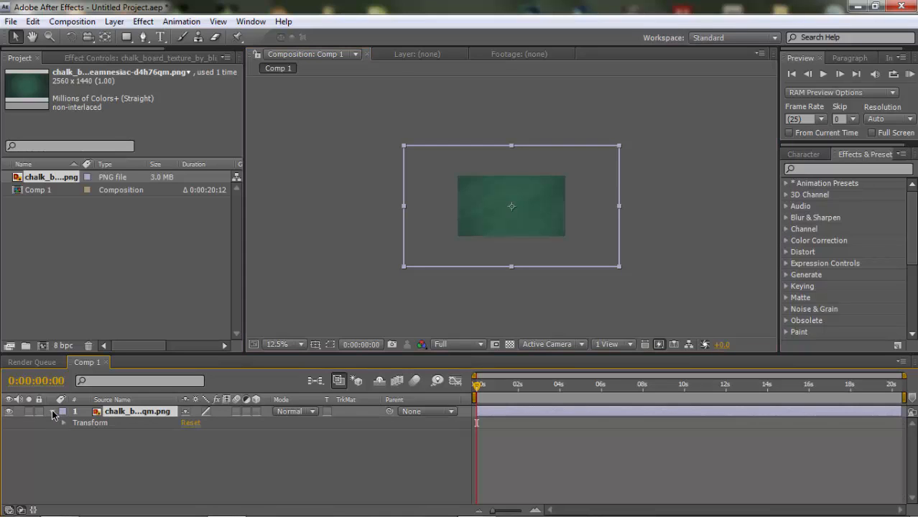
pyautogui.click(64, 423)
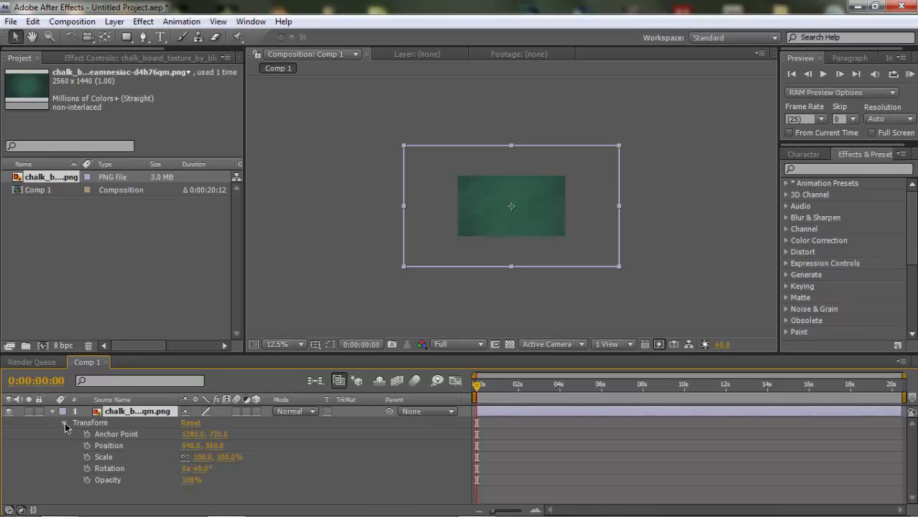
pyautogui.click(104, 456)
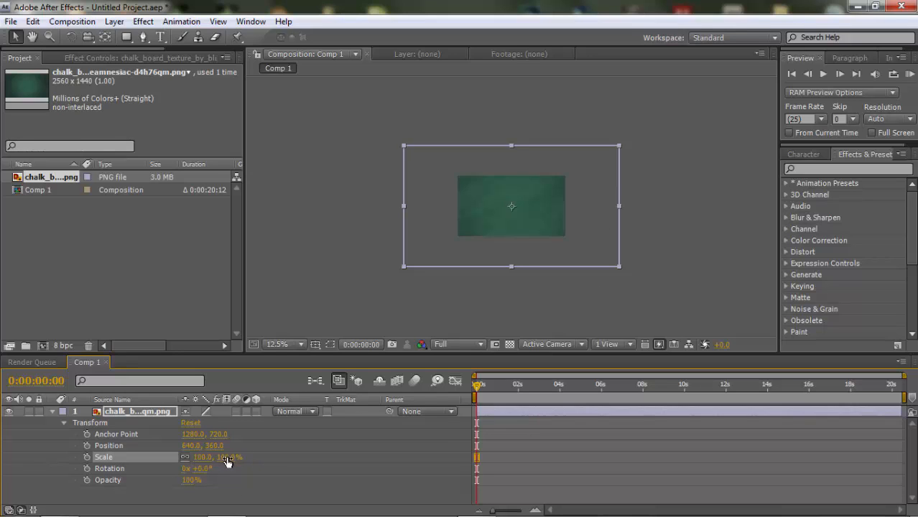
pyautogui.moveTo(226, 460); pyautogui.dragTo(174, 439)
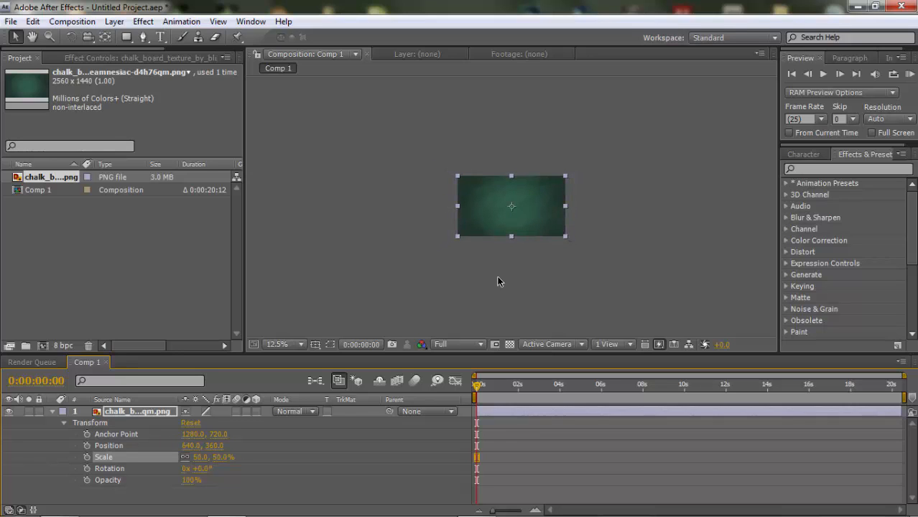
pyautogui.scroll(3, 497, 276)
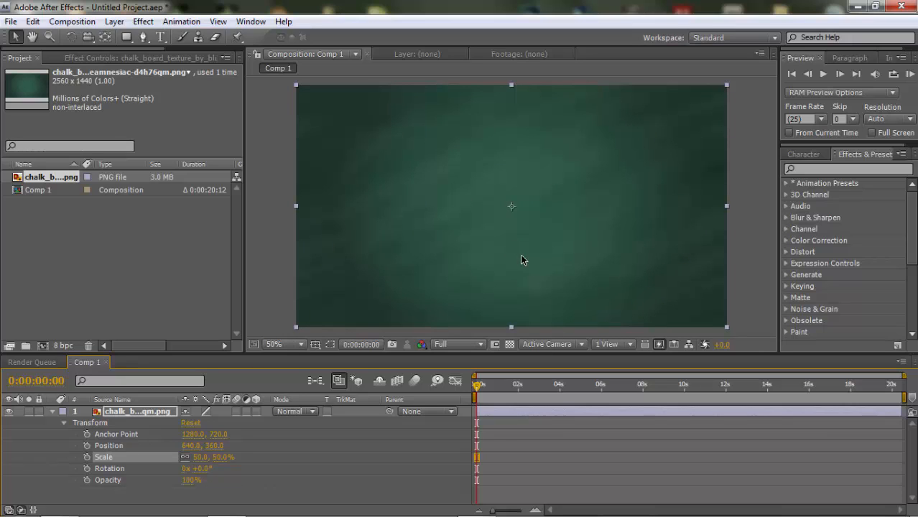
# Enlarge the chalkboard layer proportionally to about 69% with its corner handle in the Comp 1 view
pyautogui.scroll(-1, 455, 236)
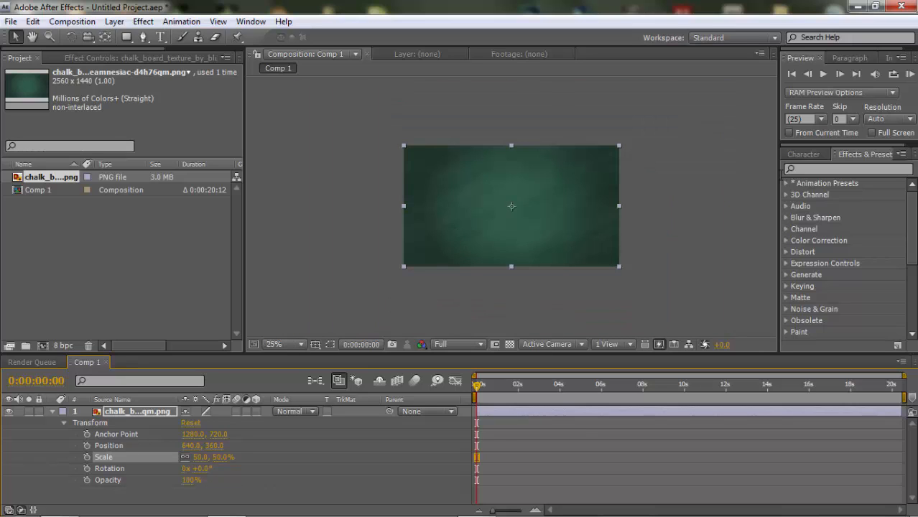
pyautogui.scroll(-1, 576, 219)
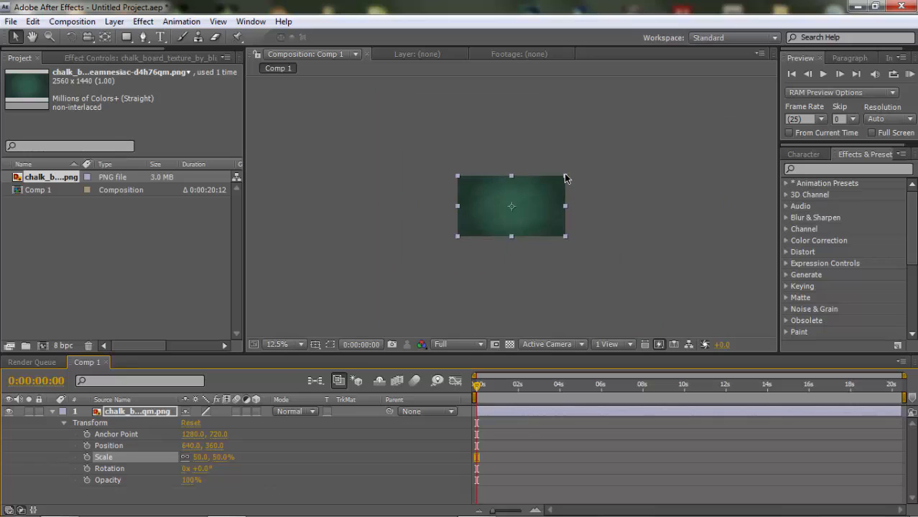
pyautogui.moveTo(565, 175); pyautogui.dragTo(615, 162)
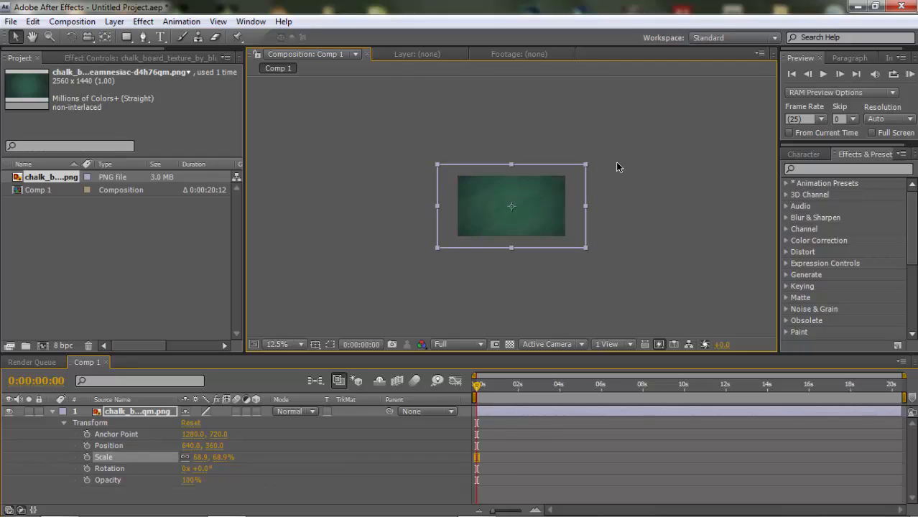
# Return the chalkboard layer to 50% scale and view the composition at 50% magnification
pyautogui.click(607, 189)
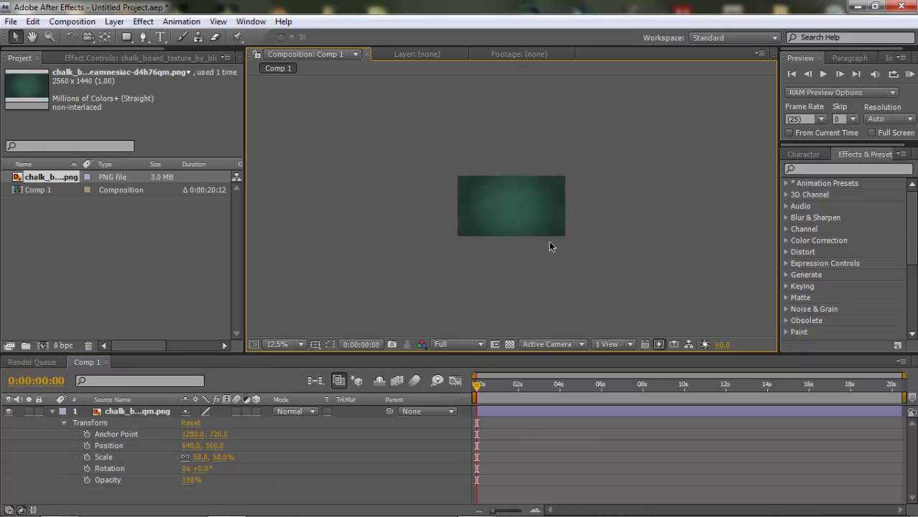
pyautogui.scroll(2, 550, 244)
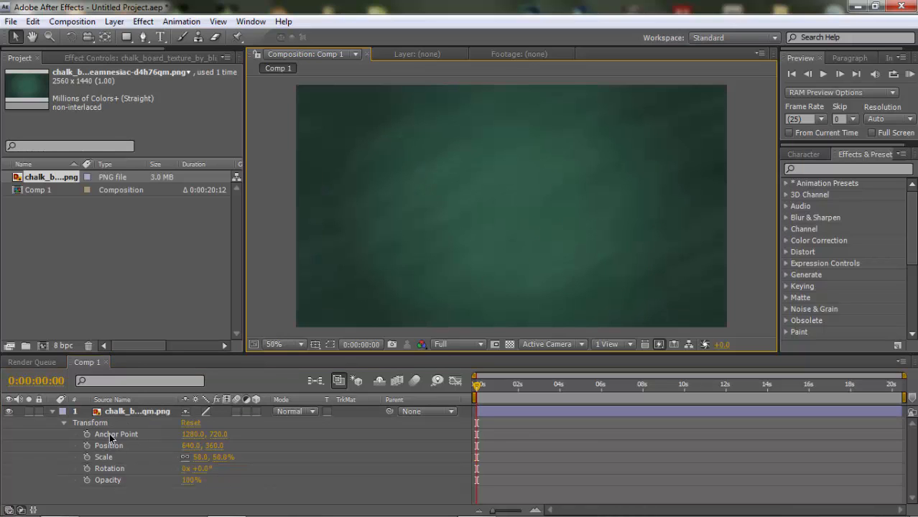
pyautogui.click(104, 457)
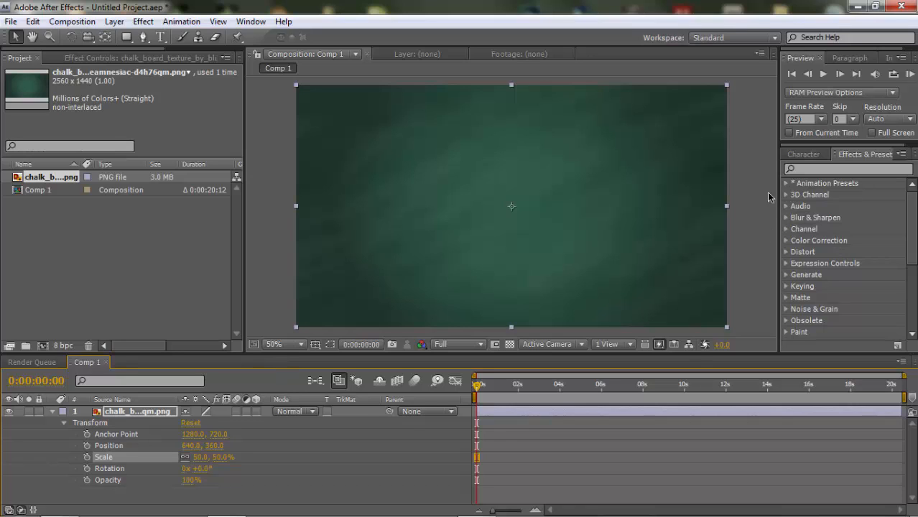
# Look over the Effects & Presets, Character and Preview panels, and identify the chalkboard layer in the composition and timeline
pyautogui.click(856, 156)
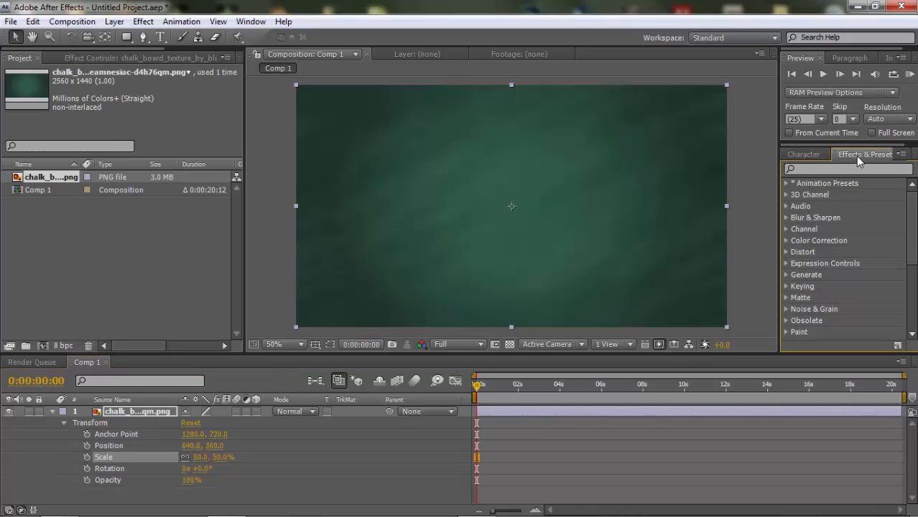
pyautogui.click(804, 155)
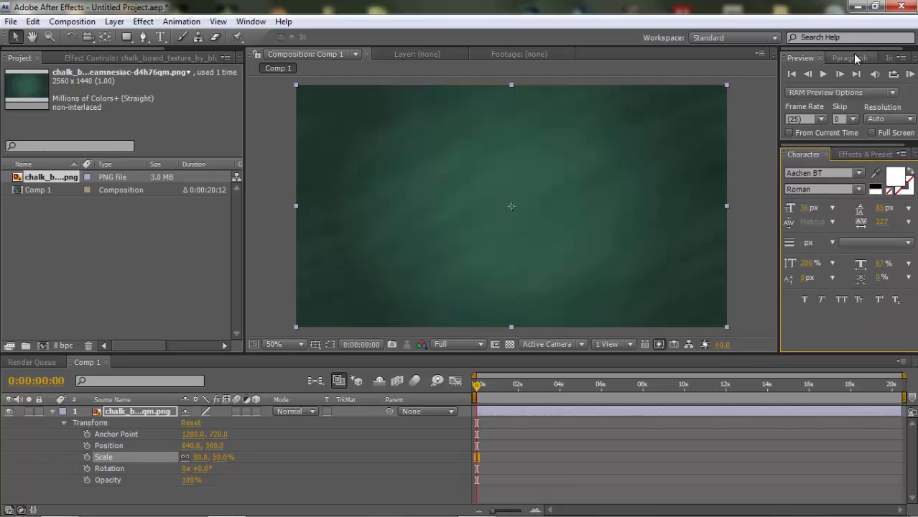
pyautogui.click(851, 154)
pyautogui.click(815, 60)
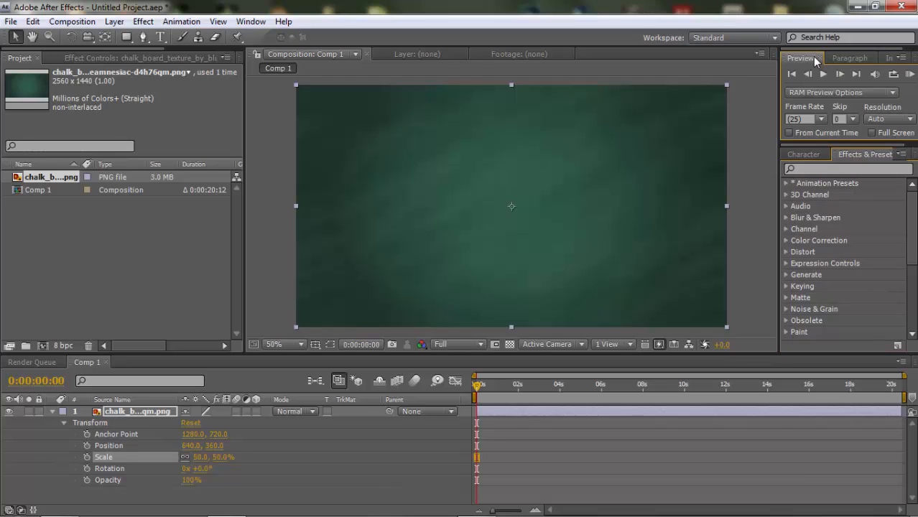
pyautogui.click(757, 239)
pyautogui.click(392, 164)
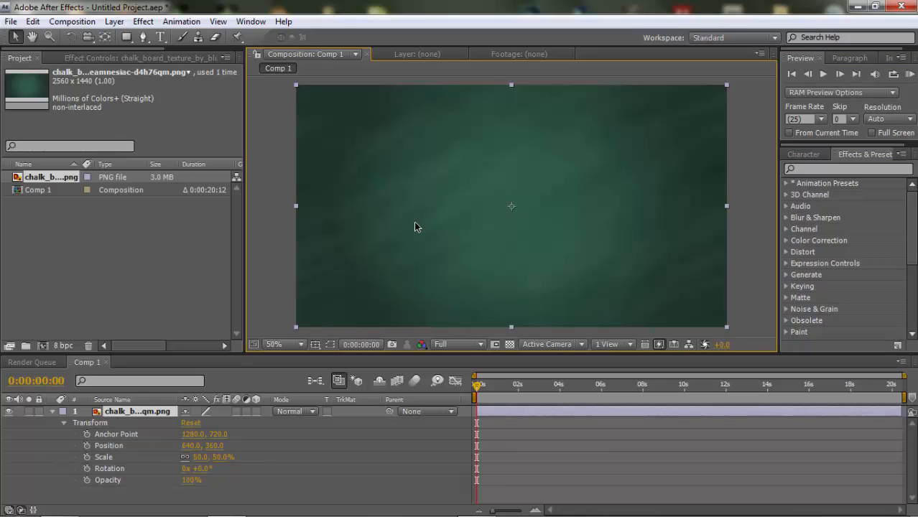
pyautogui.click(270, 146)
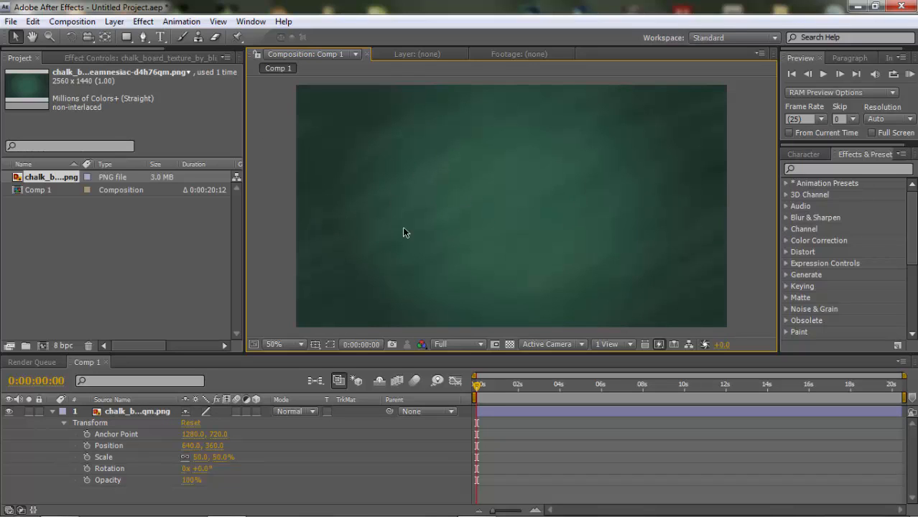
pyautogui.click(117, 408)
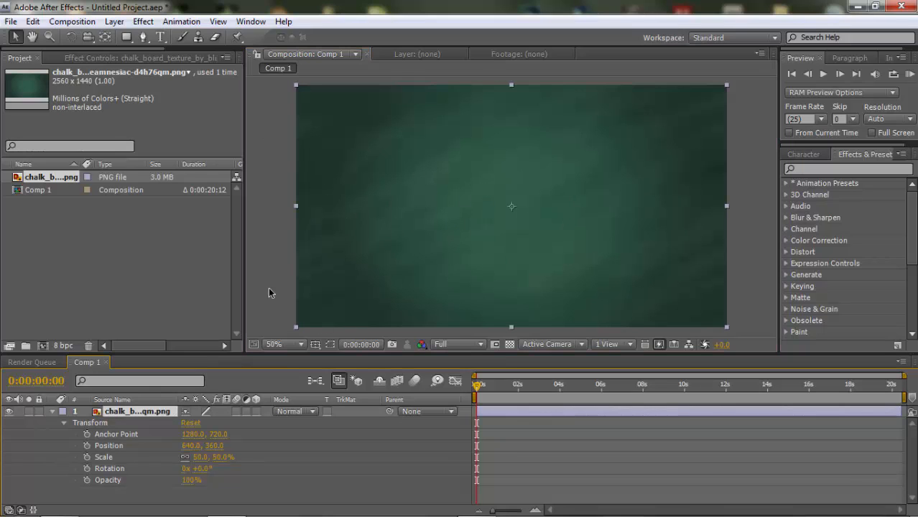
# Add a text layer reading "DERYZAN AREA" over the chalkboard in the Comp 1 view
pyautogui.click(159, 39)
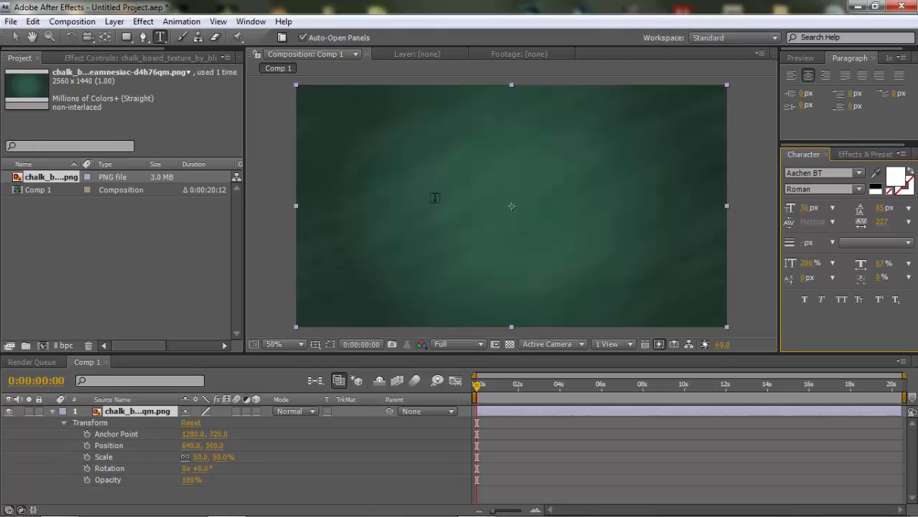
pyautogui.click(434, 198)
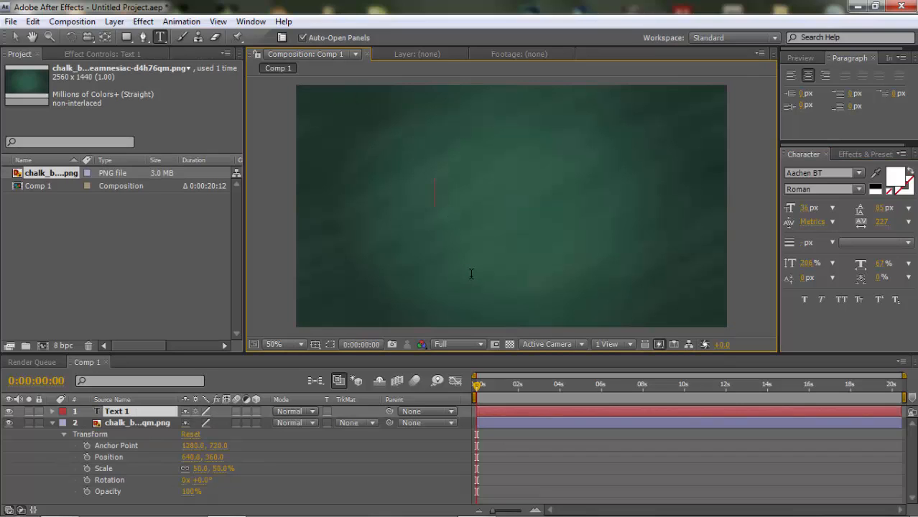
pyautogui.write('DERYZAN')
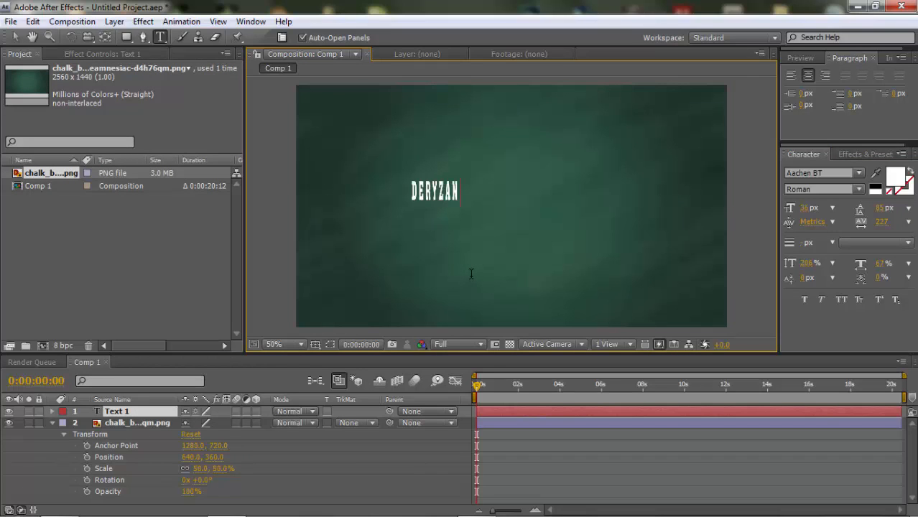
pyautogui.write(' AREA')
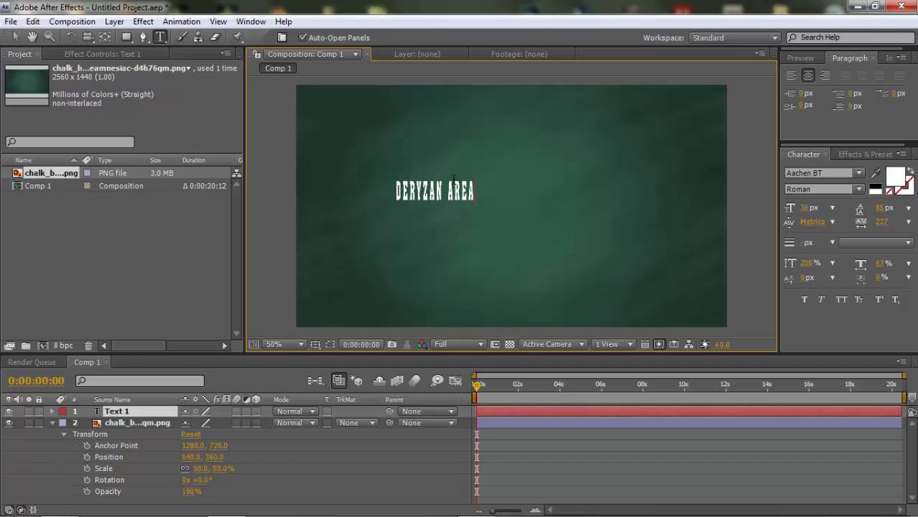
pyautogui.click(15, 39)
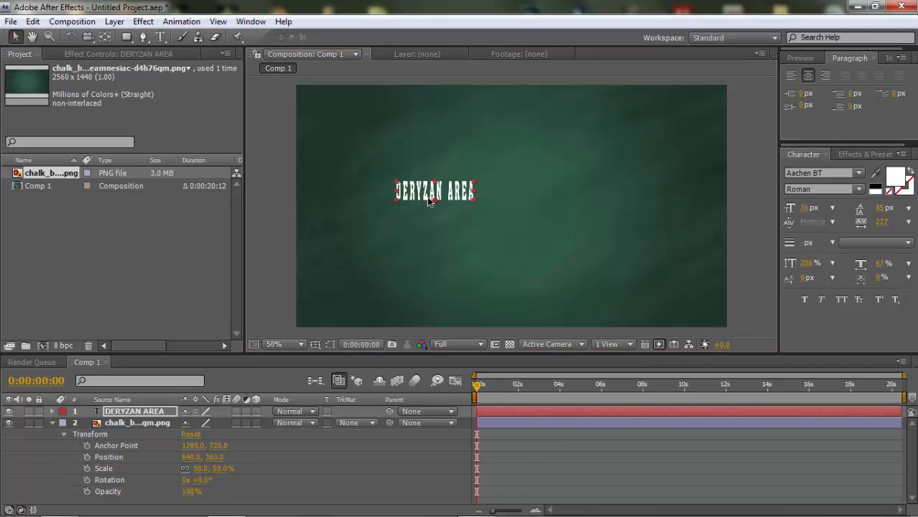
# Move the DERYZAN AREA text to the centre of the composition and collapse the chalkboard layer's properties
pyautogui.moveTo(443, 194); pyautogui.dragTo(517, 209)
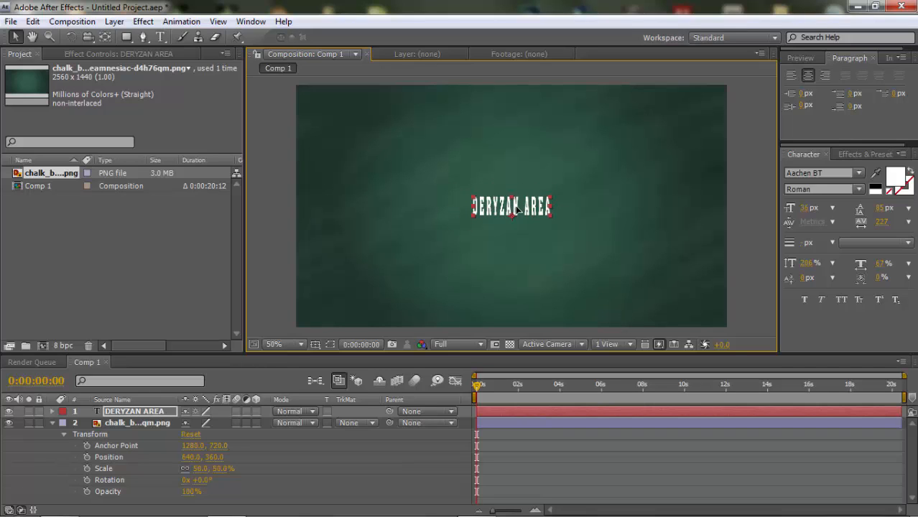
pyautogui.click(583, 184)
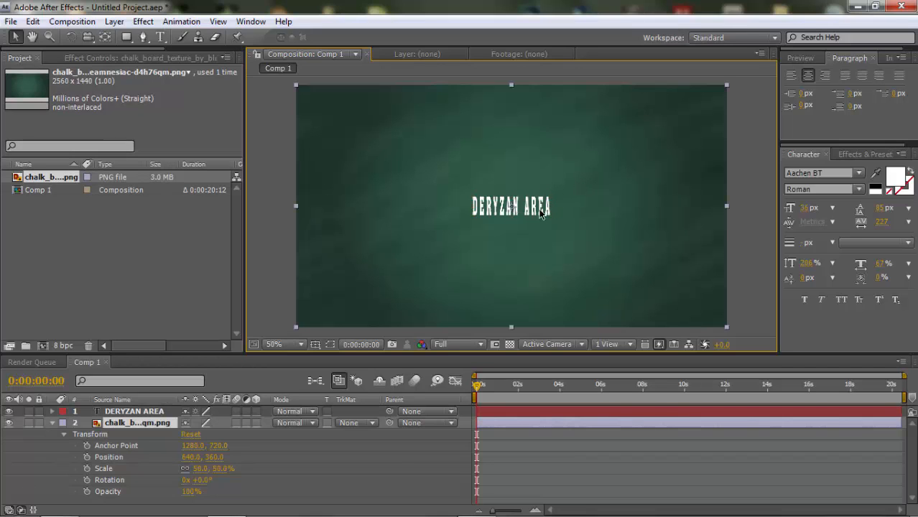
pyautogui.click(742, 247)
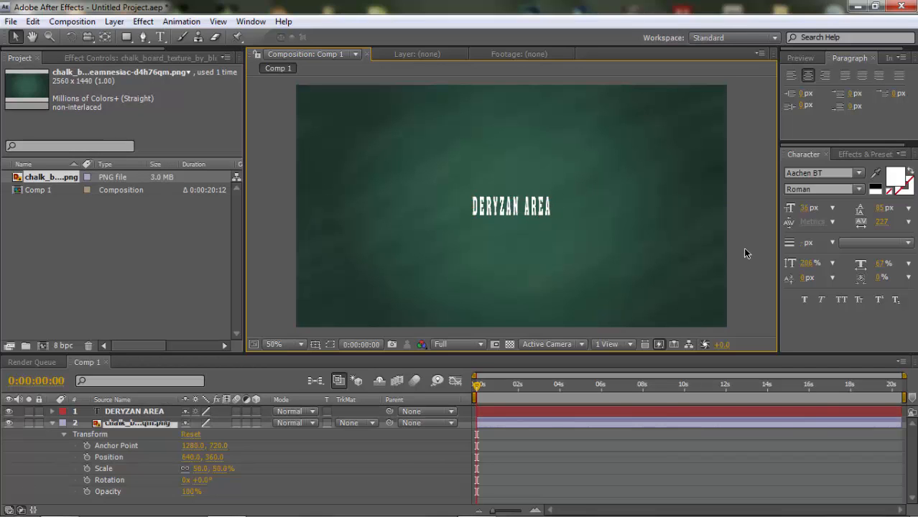
pyautogui.click(52, 421)
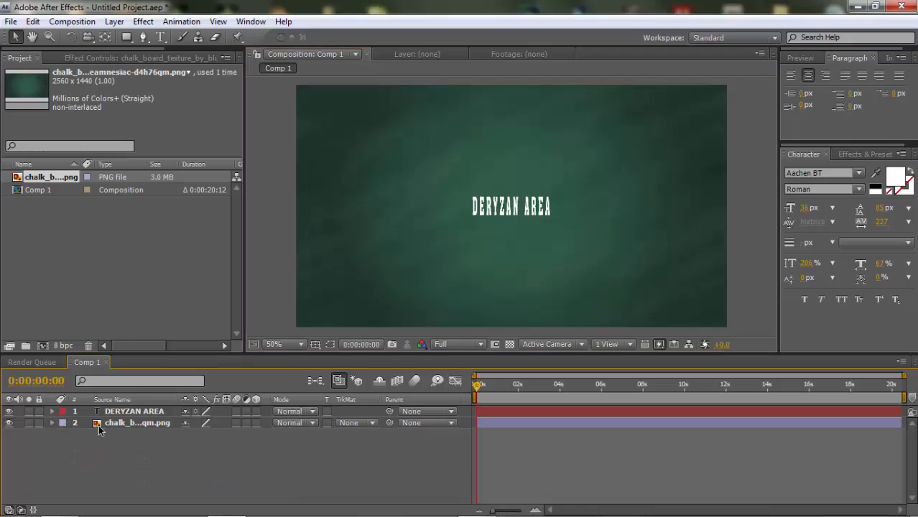
# Enlarge the DERYZAN AREA text layer proportionally to about twice its size, then deselect it
pyautogui.click(124, 412)
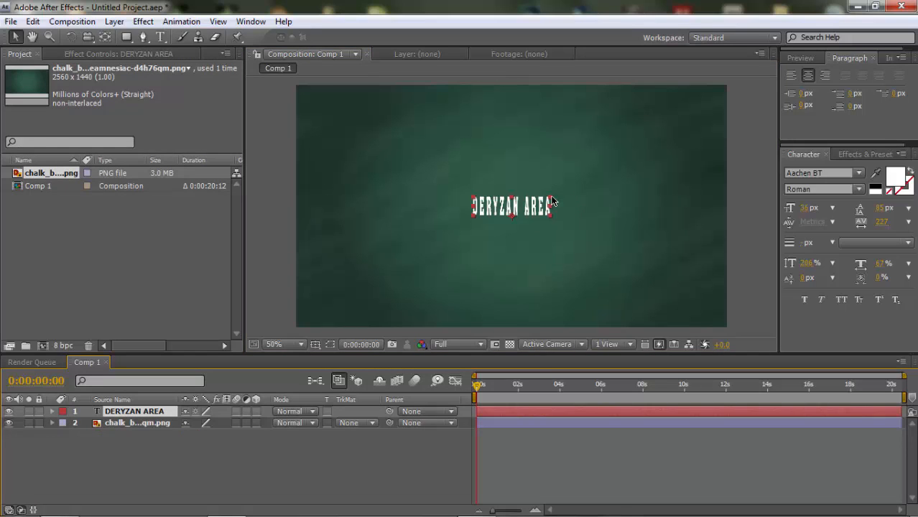
pyautogui.moveTo(551, 205); pyautogui.dragTo(600, 186)
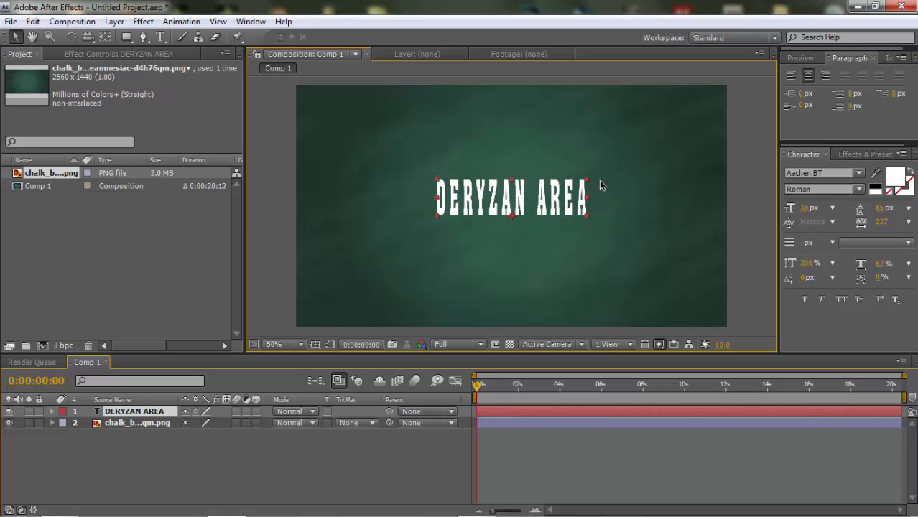
pyautogui.click(771, 242)
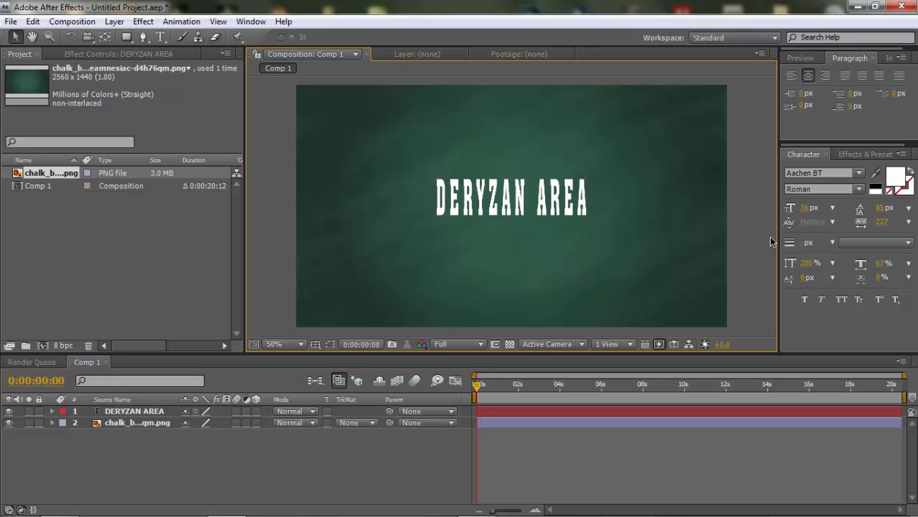
# Examine the stacking of the text and chalkboard layers in the timeline by selecting each in turn
pyautogui.click(139, 425)
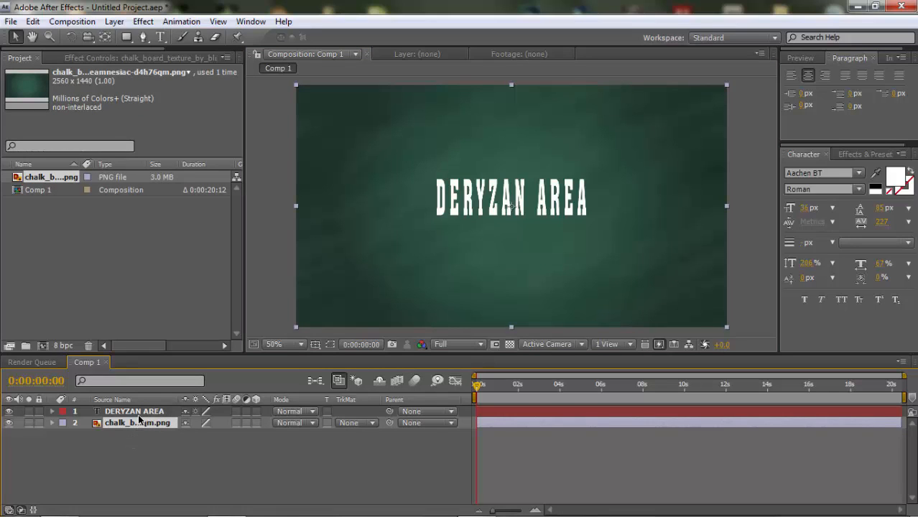
pyautogui.click(139, 413)
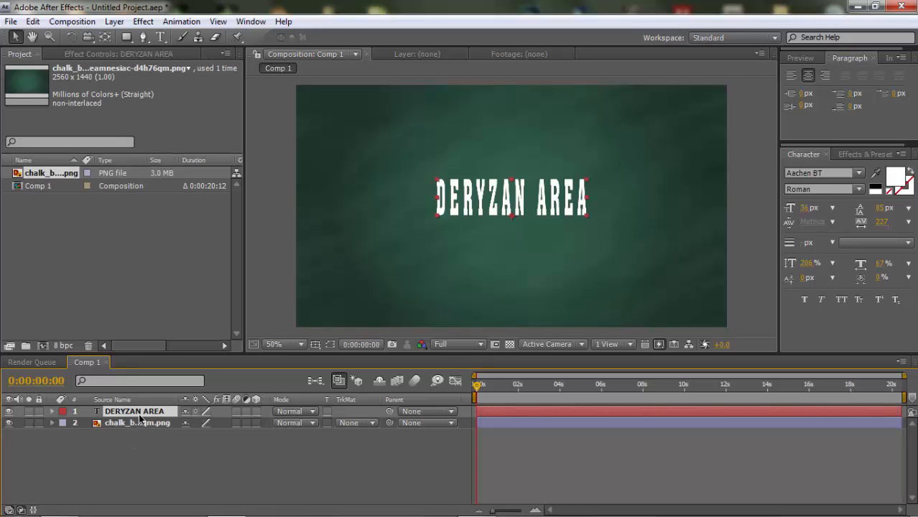
pyautogui.click(126, 453)
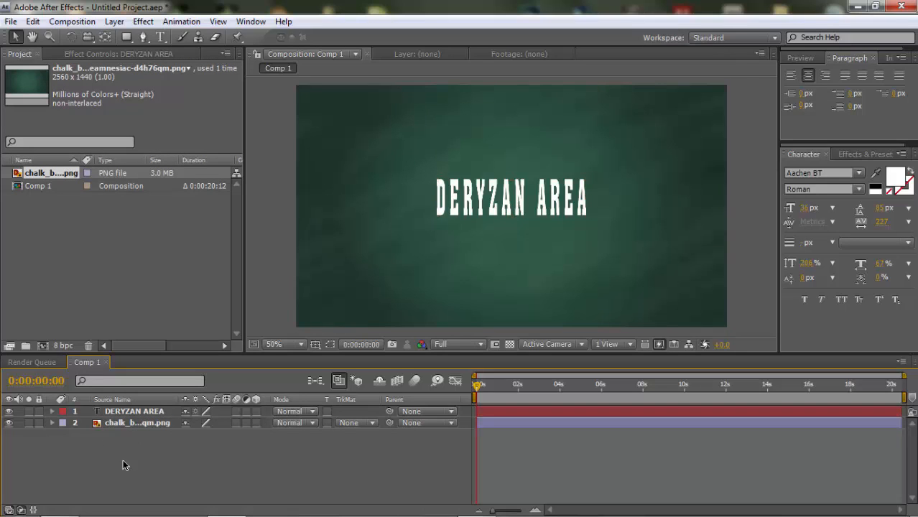
pyautogui.click(134, 423)
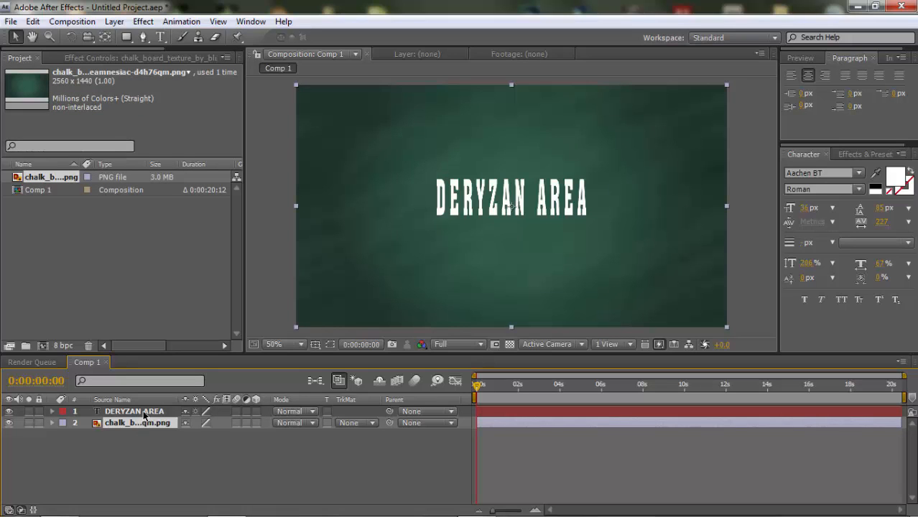
pyautogui.click(144, 412)
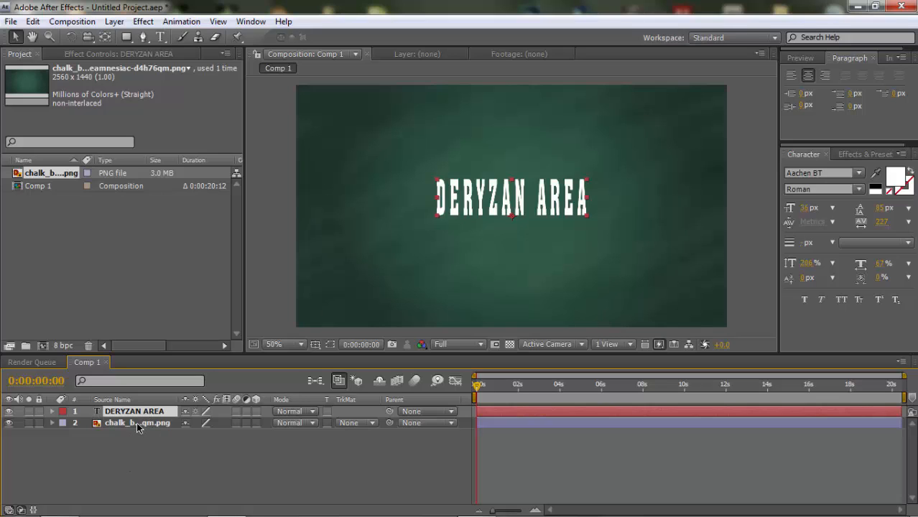
pyautogui.click(136, 422)
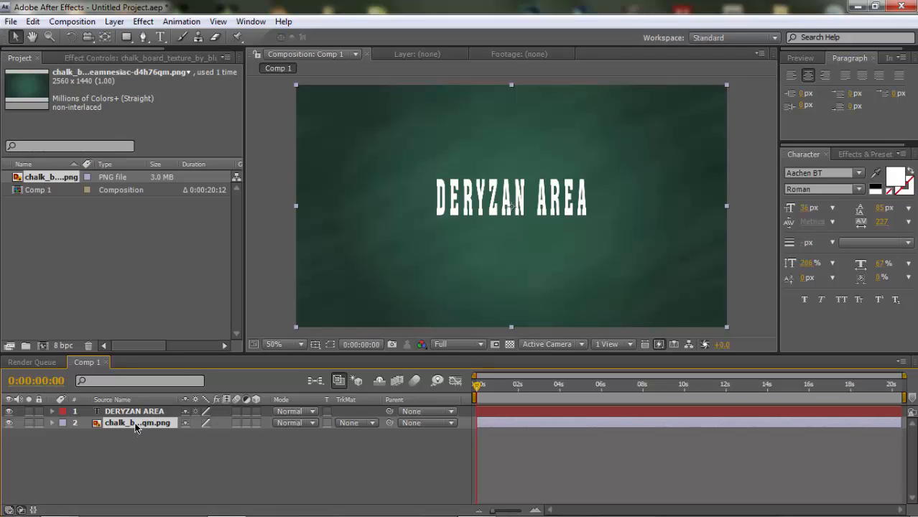
# Keep the current Windows color scheme with the option to be asked again, and deselect the chalkboard layer
pyautogui.moveTo(133, 427)
pyautogui.mouseDown()
pyautogui.moveTo(139, 414)
pyautogui.moveTo(159, 430)
pyautogui.moveTo(150, 425)
pyautogui.mouseUp()
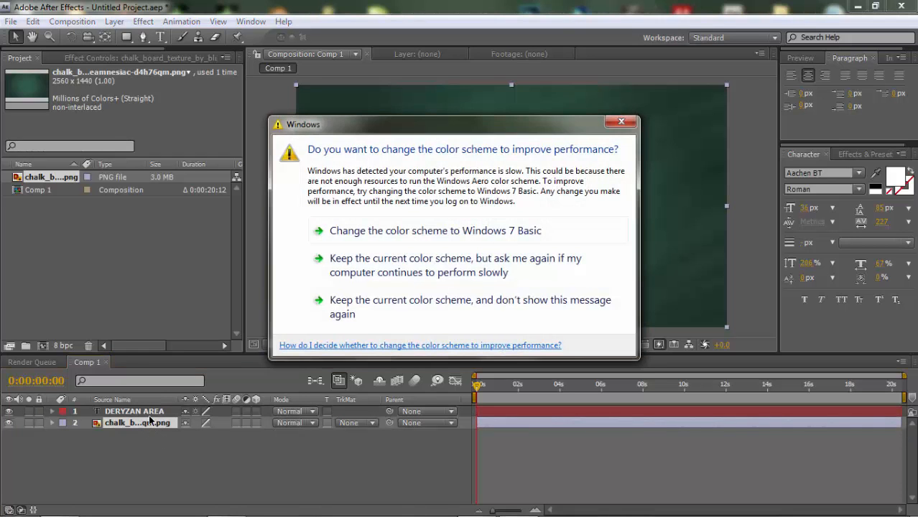
pyautogui.click(385, 274)
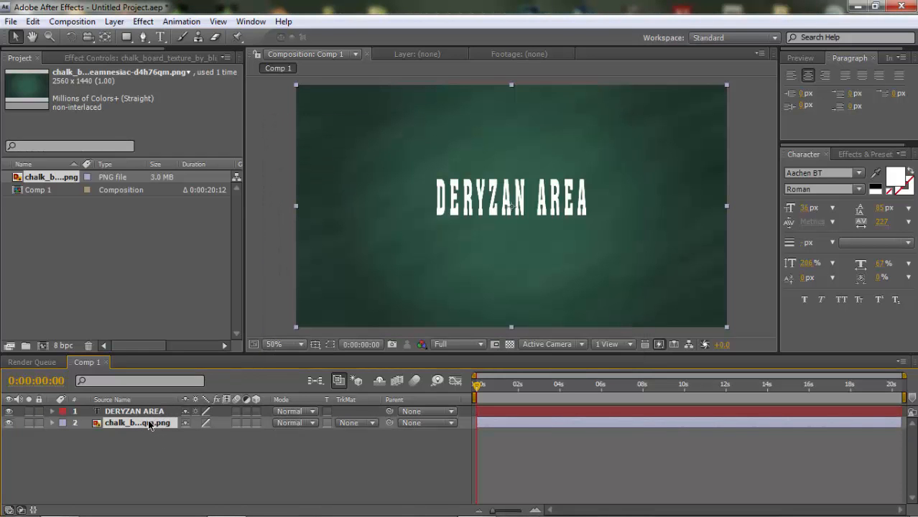
pyautogui.click(269, 293)
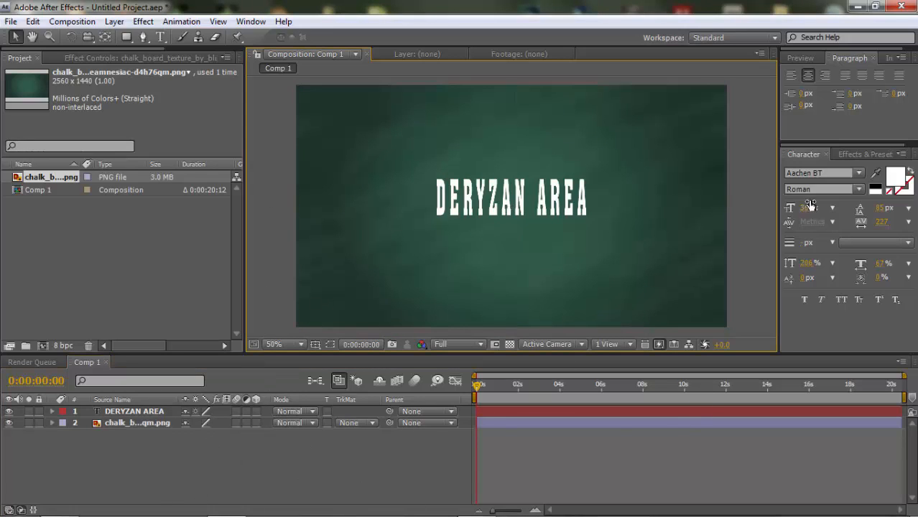
# Compare the categories in Effects & Presets with the effect categories offered for layers
pyautogui.click(854, 155)
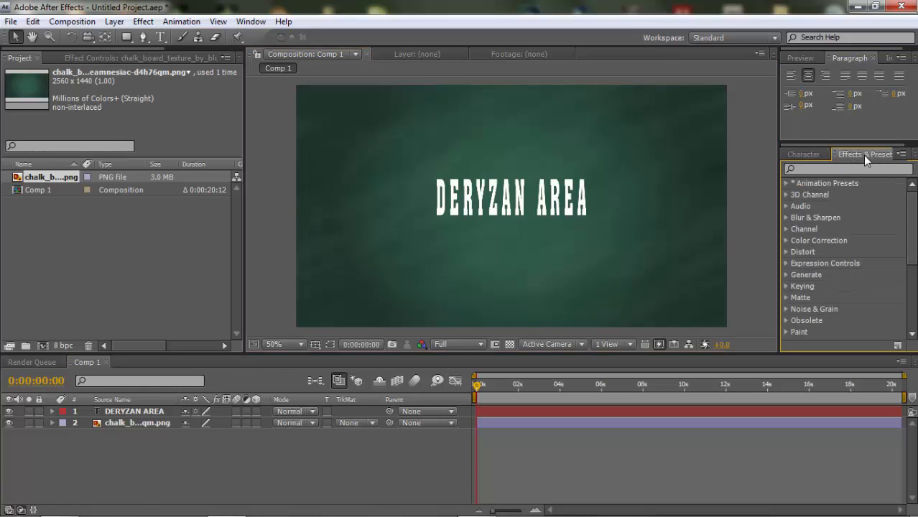
pyautogui.click(143, 21)
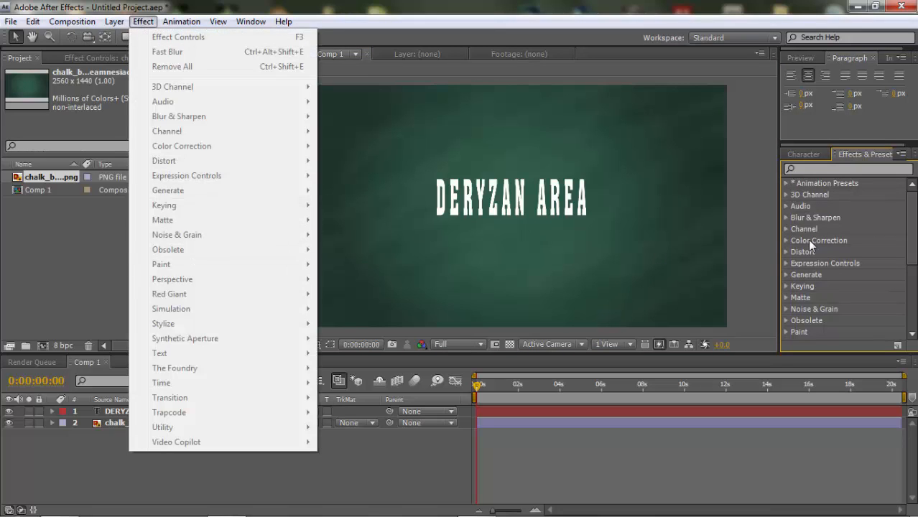
pyautogui.click(756, 230)
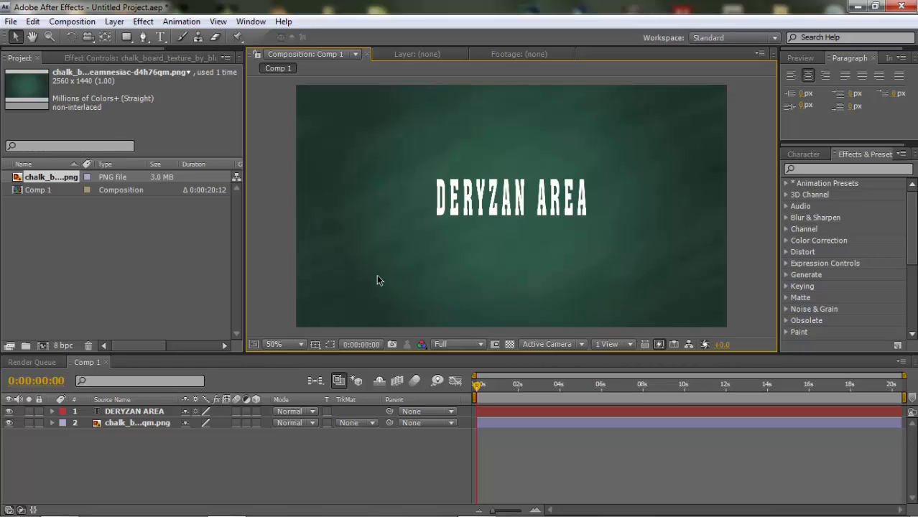
# Compare the chalkboard and DERYZAN AREA layers by selecting each in turn, finishing with the text layer selected
pyautogui.click(160, 425)
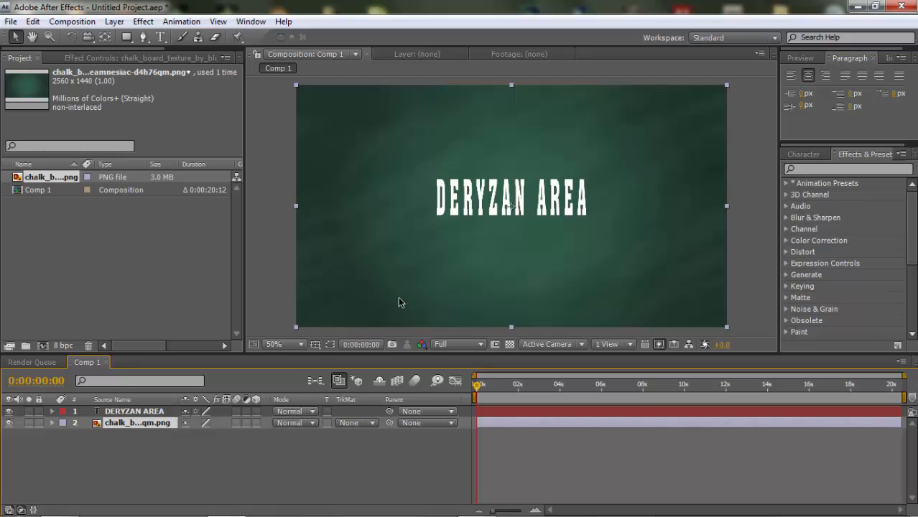
pyautogui.click(124, 413)
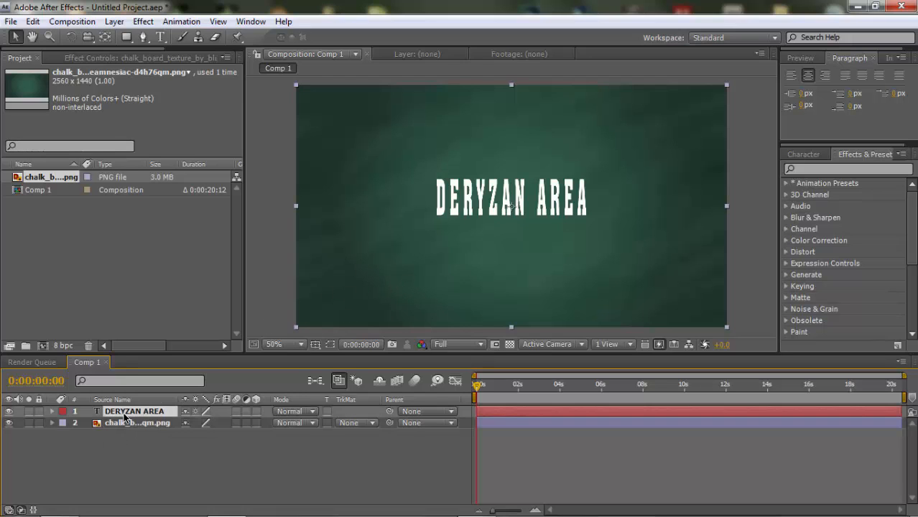
pyautogui.click(138, 424)
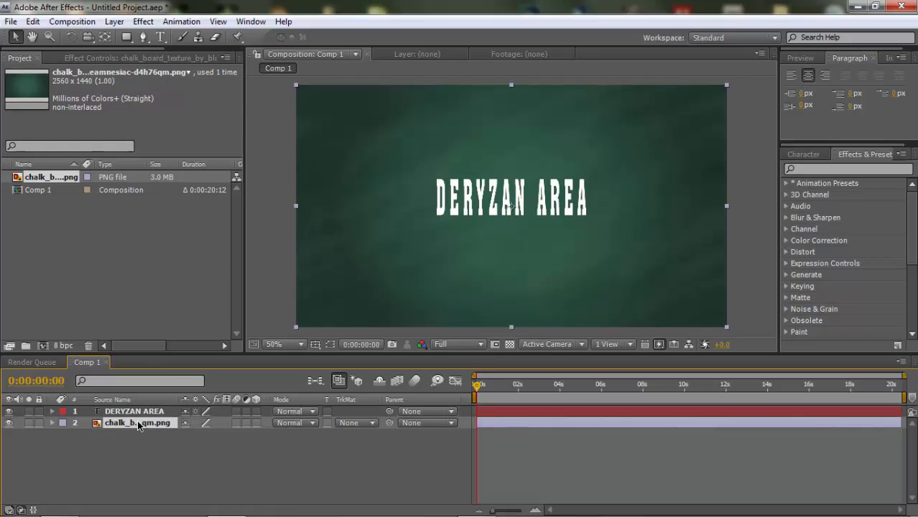
pyautogui.click(140, 414)
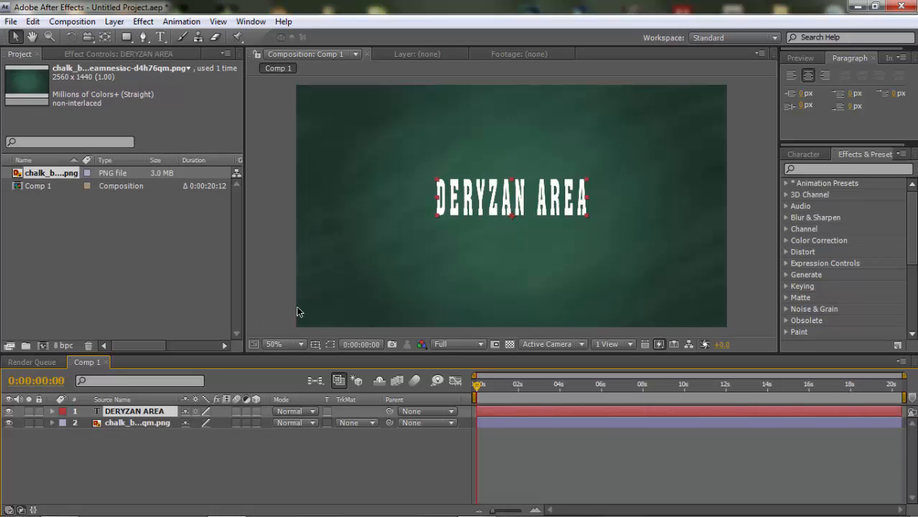
pyautogui.click(159, 437)
pyautogui.click(137, 413)
pyautogui.click(276, 232)
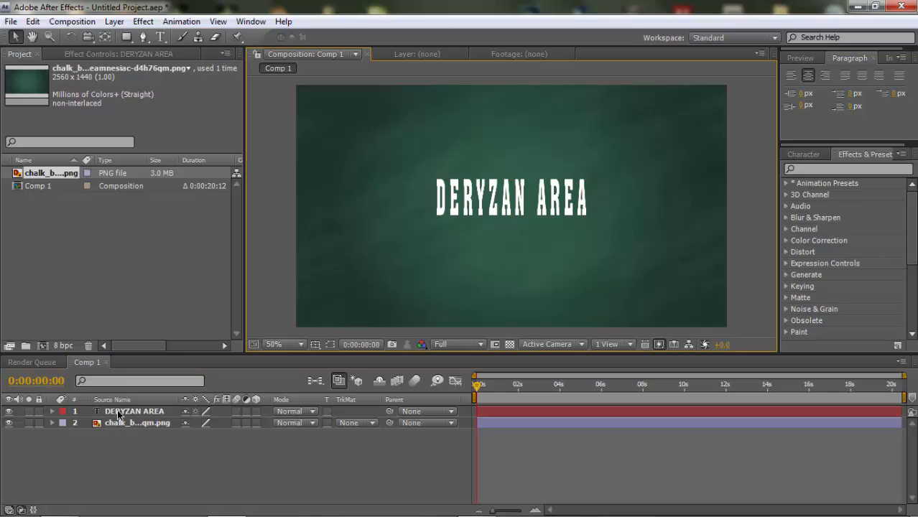
pyautogui.click(118, 415)
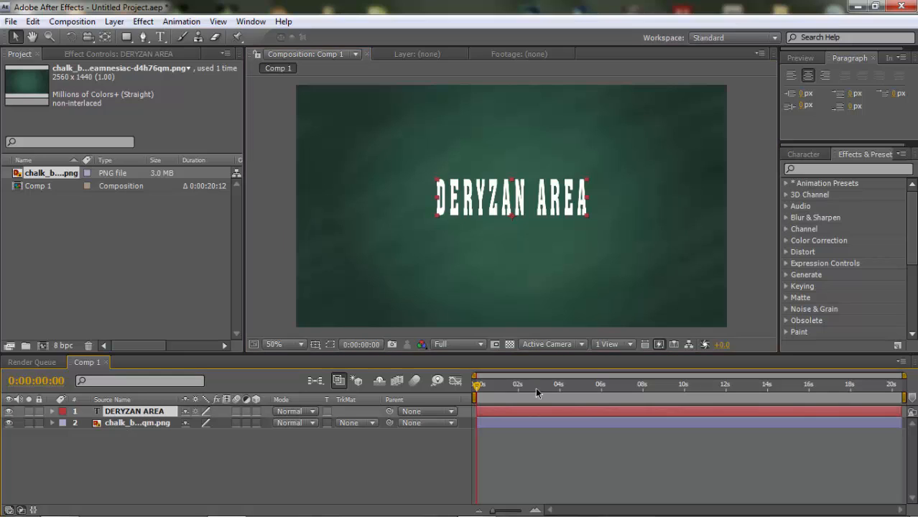
# Browse the effect categories offered for the DERYZAN AREA layer, including Keying, Noise & Grain, Paint and Red Giant
pyautogui.click(813, 170)
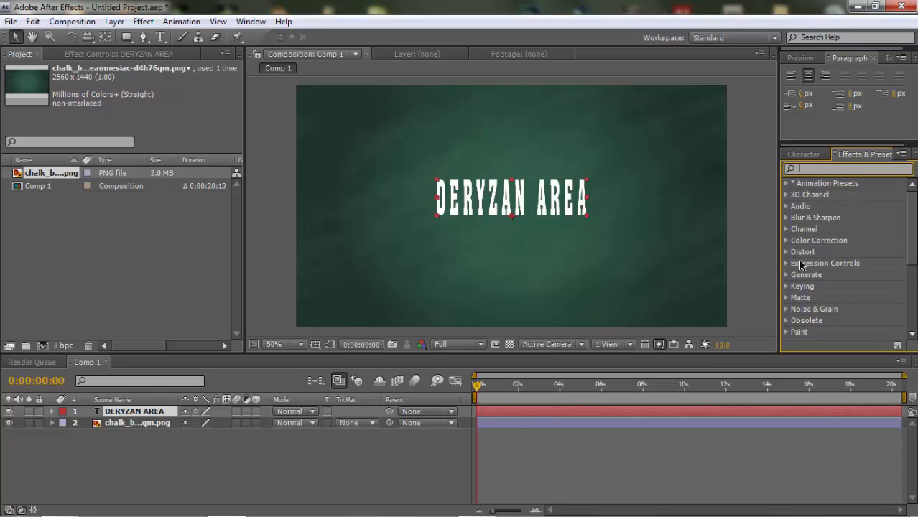
pyautogui.click(142, 21)
pyautogui.click(460, 192)
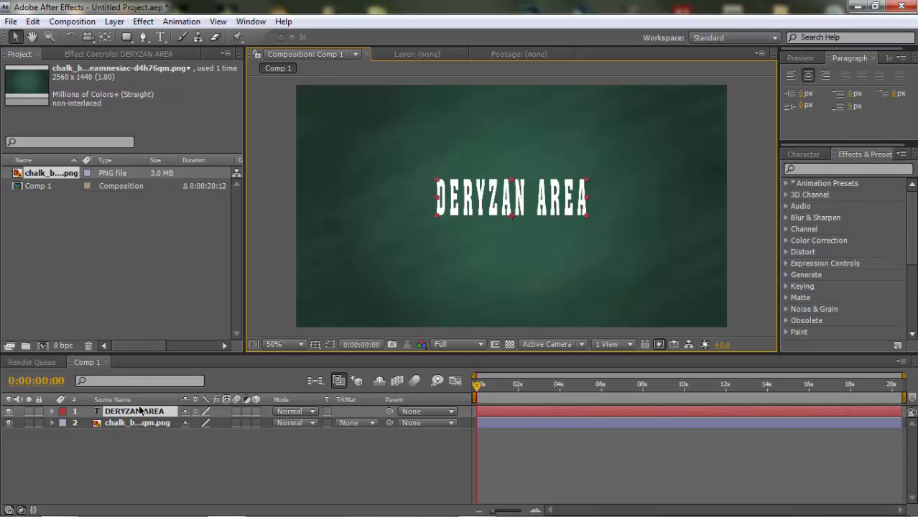
pyautogui.click(143, 21)
pyautogui.moveTo(208, 155)
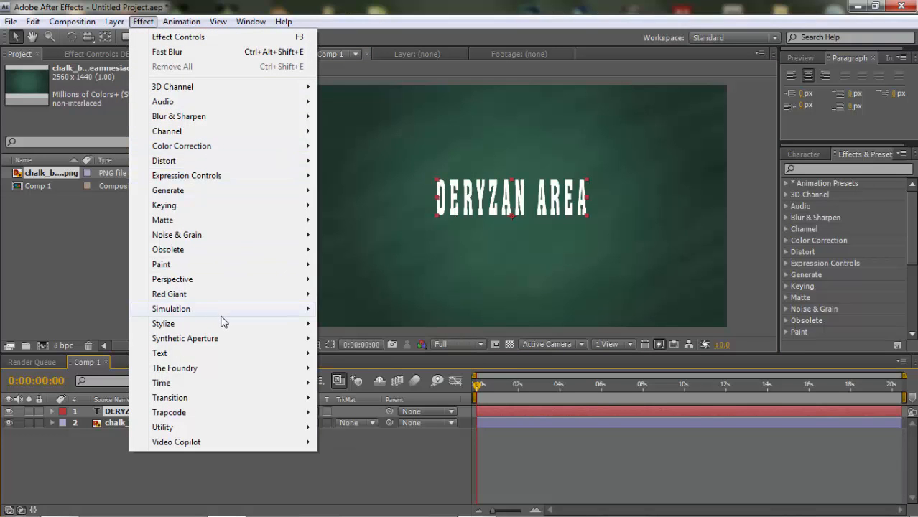
pyautogui.moveTo(223, 327)
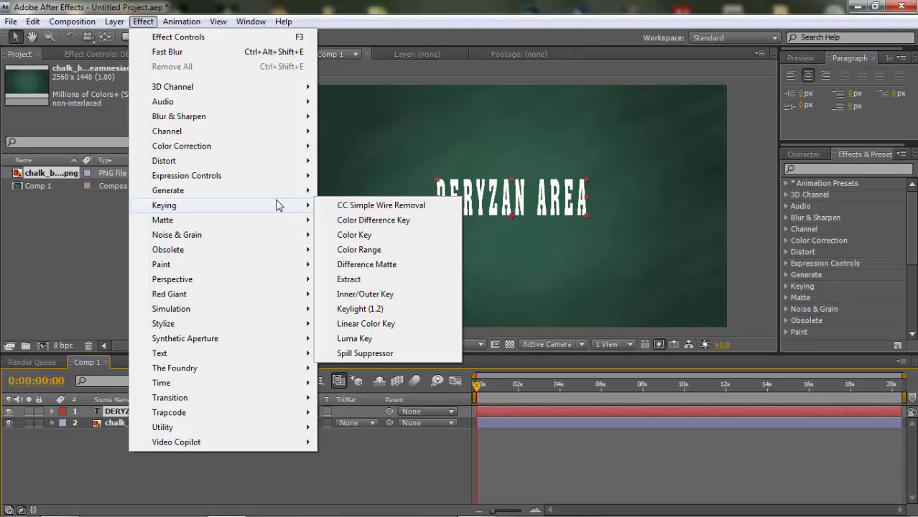
pyautogui.moveTo(278, 220)
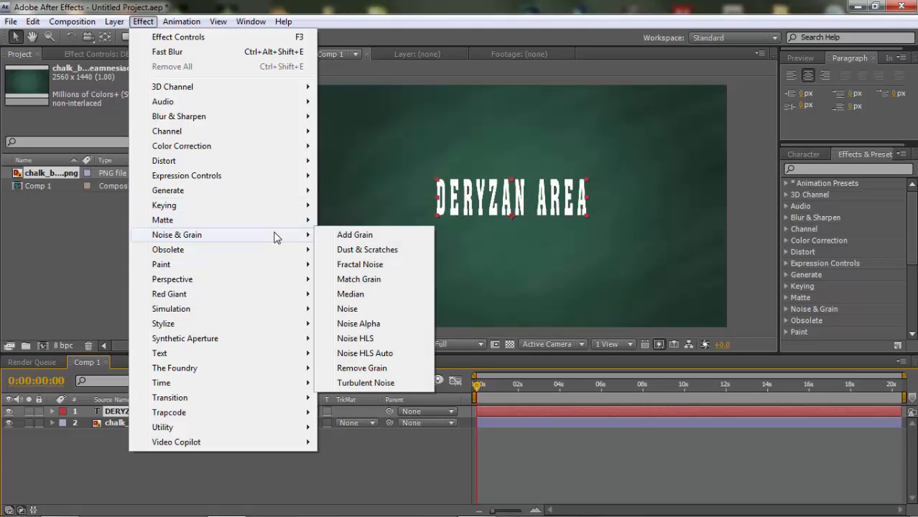
pyautogui.moveTo(269, 251)
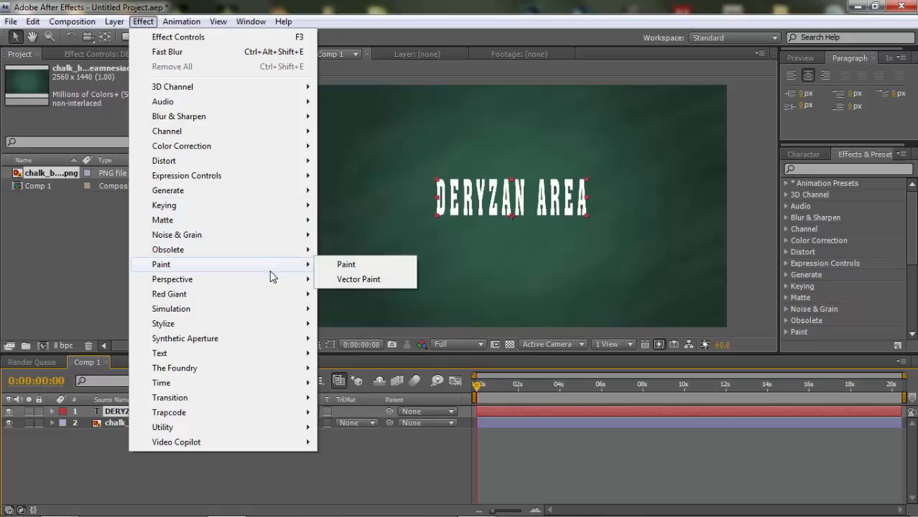
pyautogui.moveTo(270, 281)
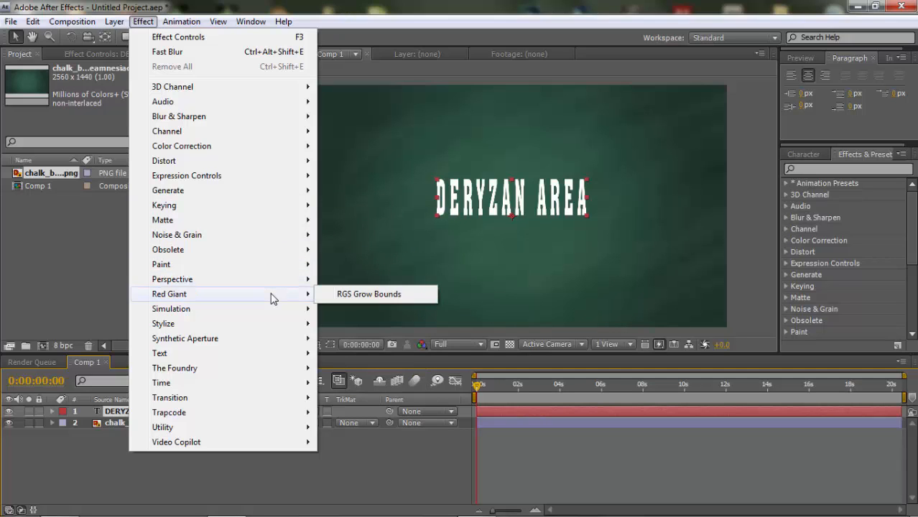
# Search the effects and presets for "drop sh"
pyautogui.click(806, 170)
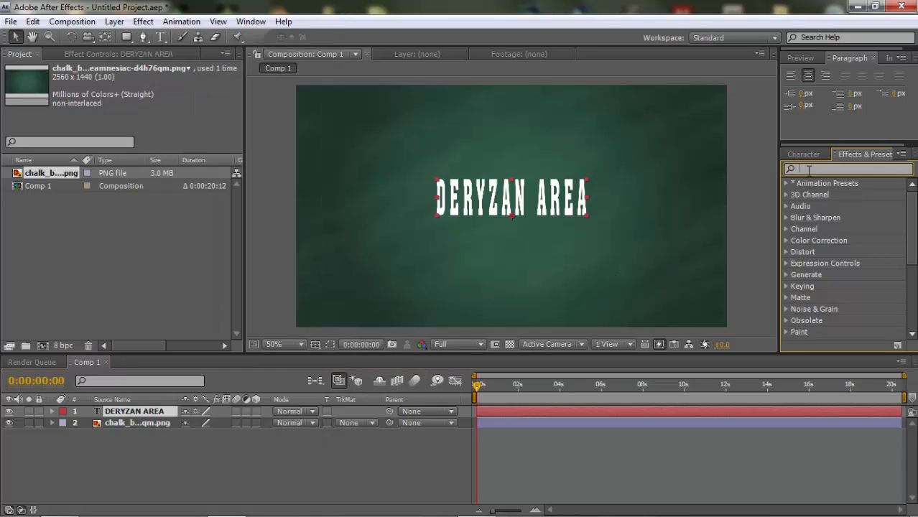
pyautogui.write('d')
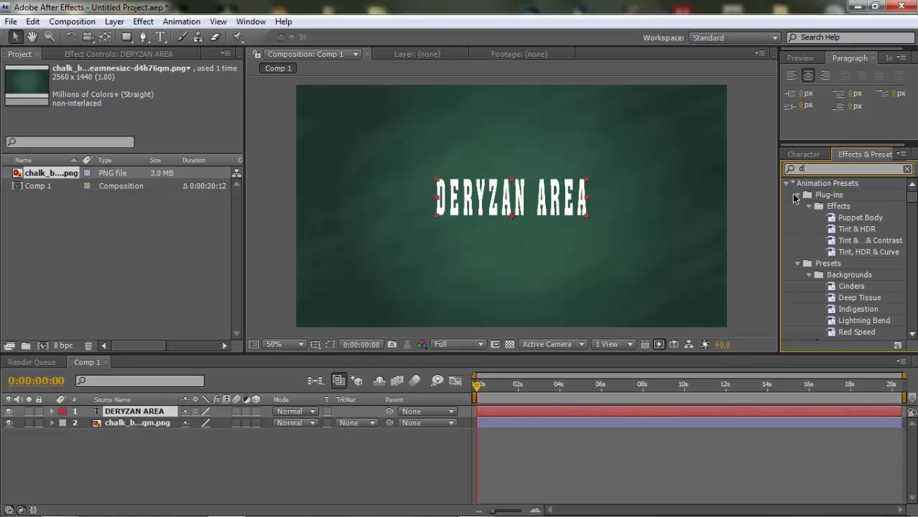
pyautogui.click(144, 22)
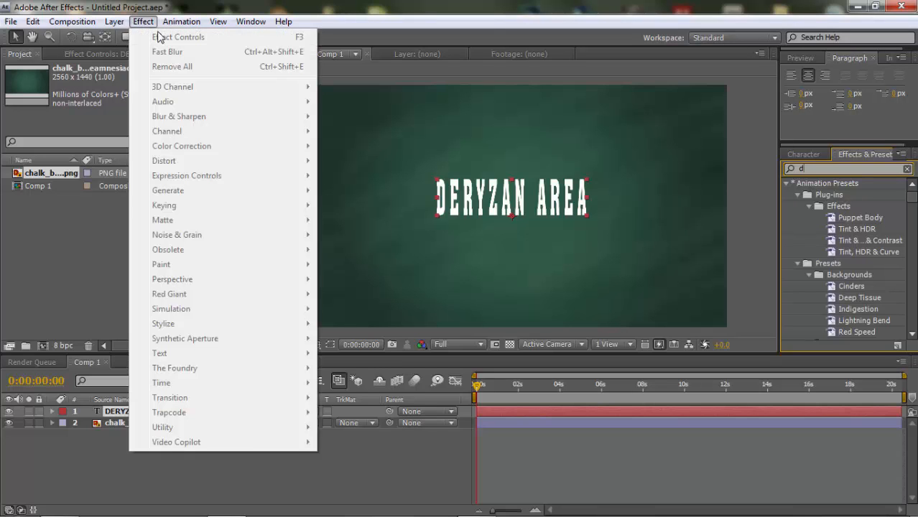
pyautogui.click(840, 171)
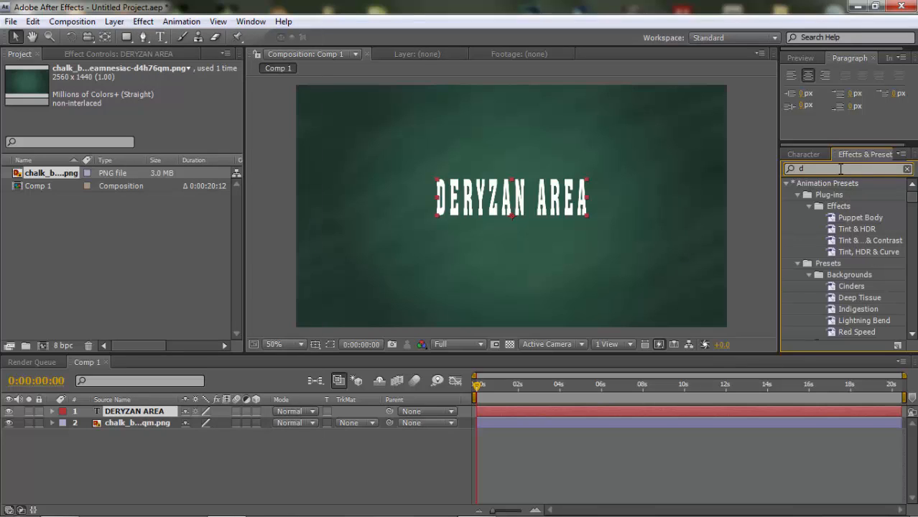
pyautogui.write('dro')
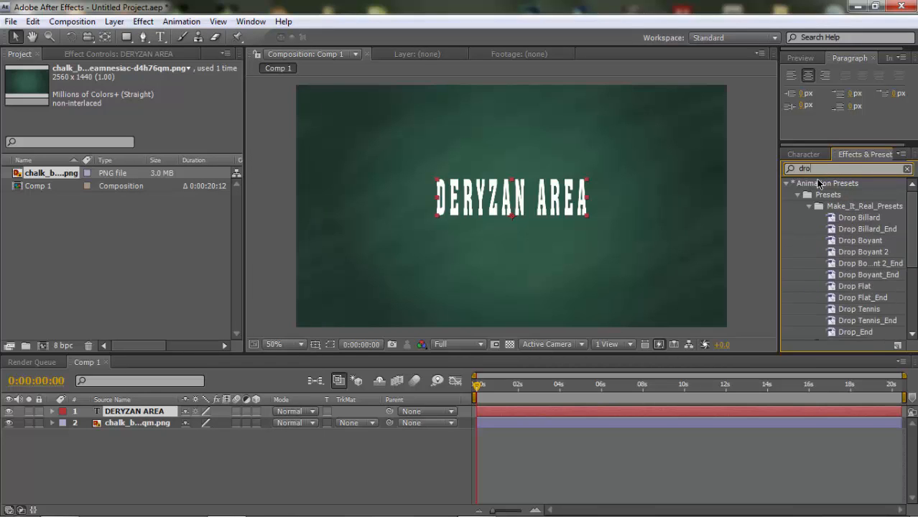
pyautogui.write('p sh')
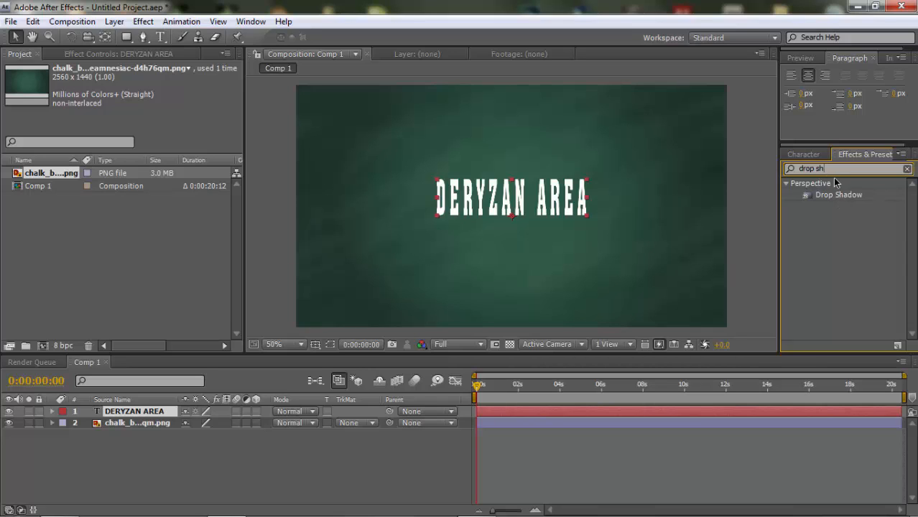
# Apply the Drop Shadow effect to the DERYZAN AREA text layer and inspect the shadow up close
pyautogui.click(830, 193)
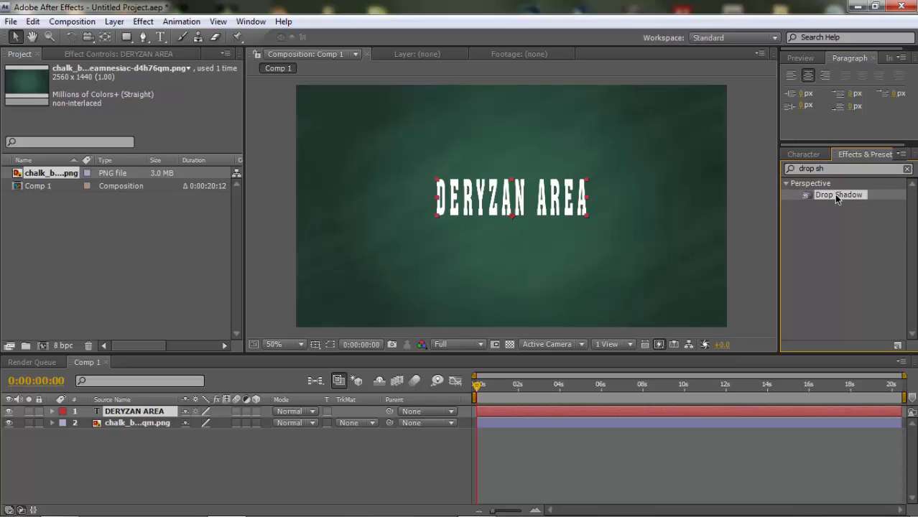
pyautogui.moveTo(727, 280); pyautogui.dragTo(128, 415)
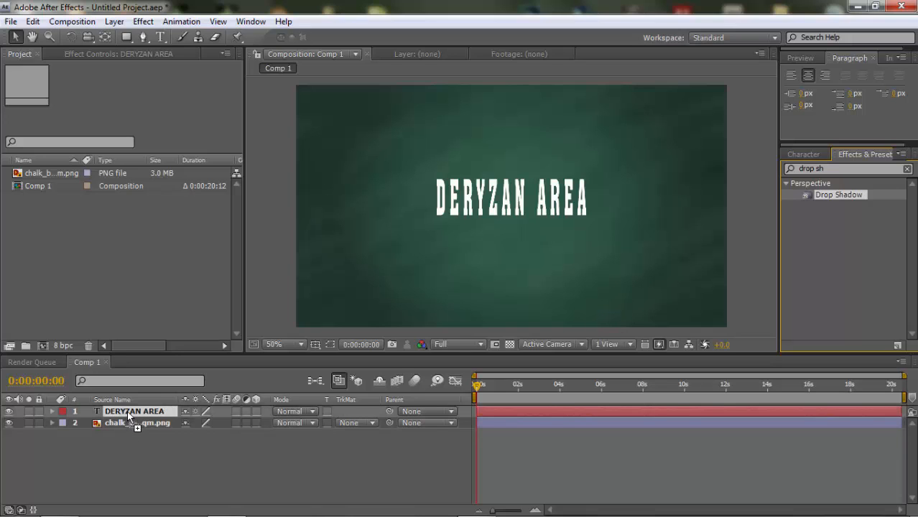
pyautogui.moveTo(128, 413); pyautogui.dragTo(128, 414)
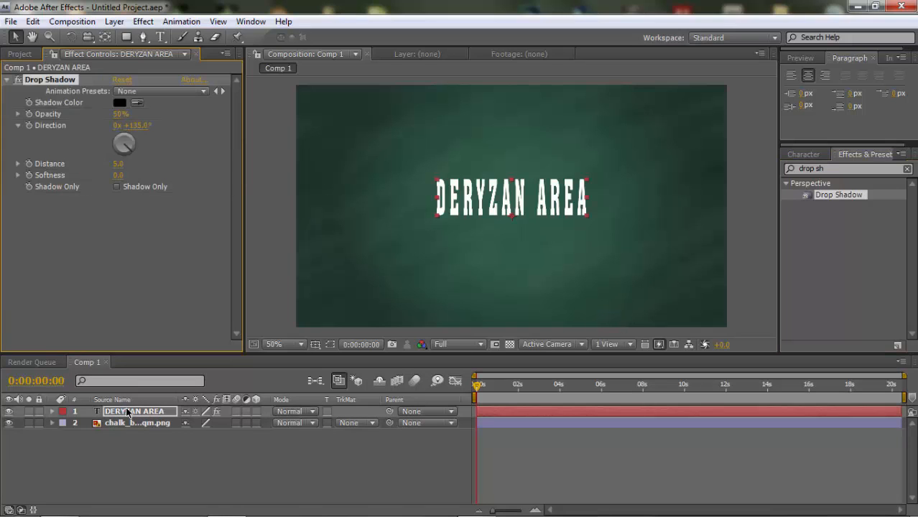
pyautogui.scroll(1, 575, 229)
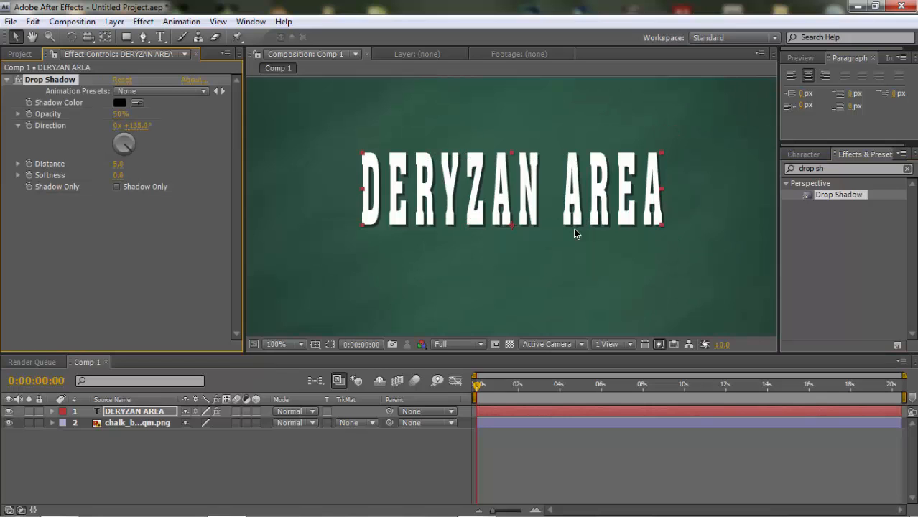
pyautogui.scroll(1, 574, 228)
pyautogui.scroll(-1, 573, 228)
pyautogui.scroll(-1, 526, 221)
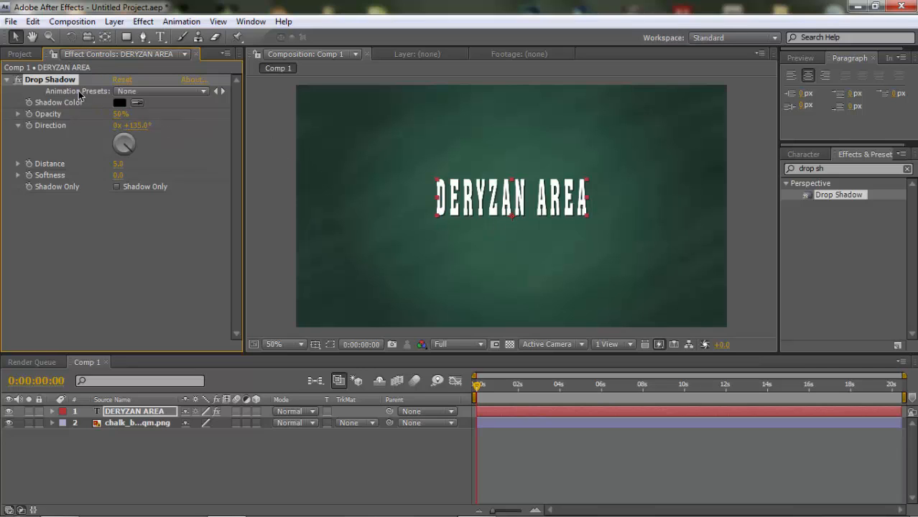
# Review the chalkboard image and Comp 1 among the project items, then return to the text layer's effect settings
pyautogui.click(21, 54)
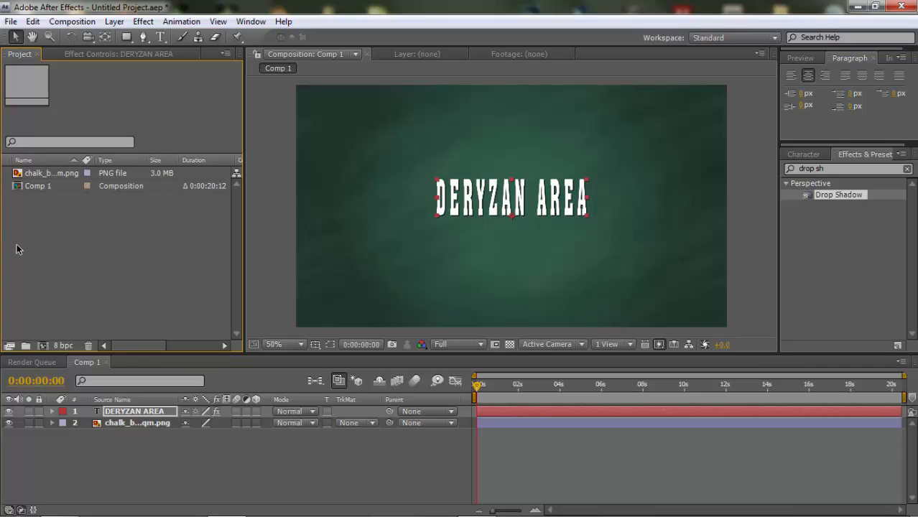
pyautogui.click(62, 176)
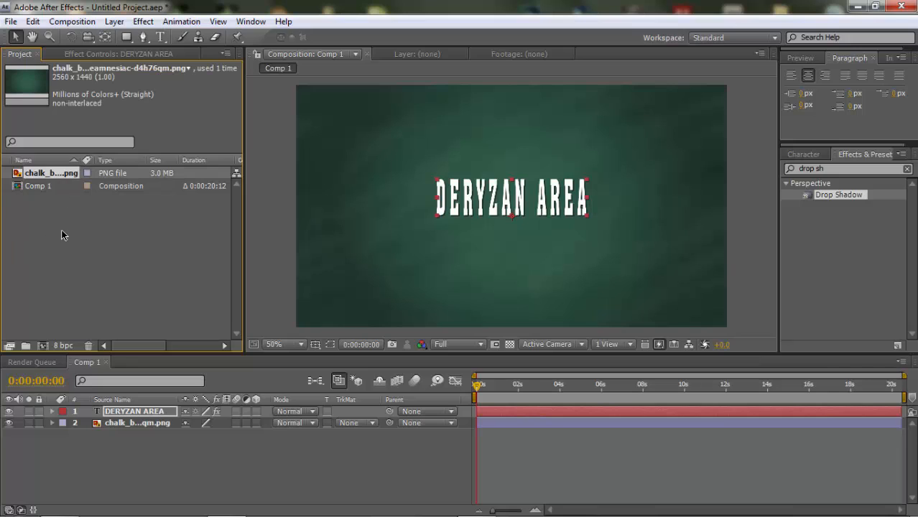
pyautogui.click(38, 188)
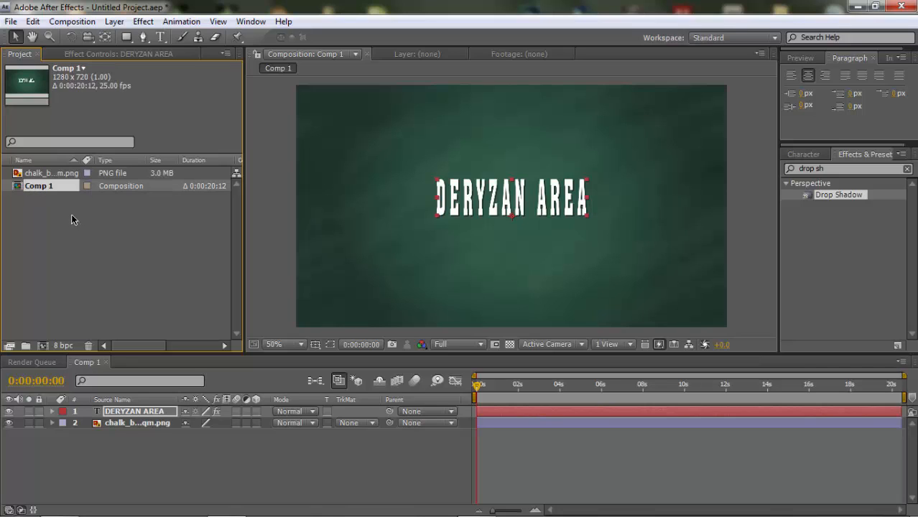
pyautogui.click(62, 174)
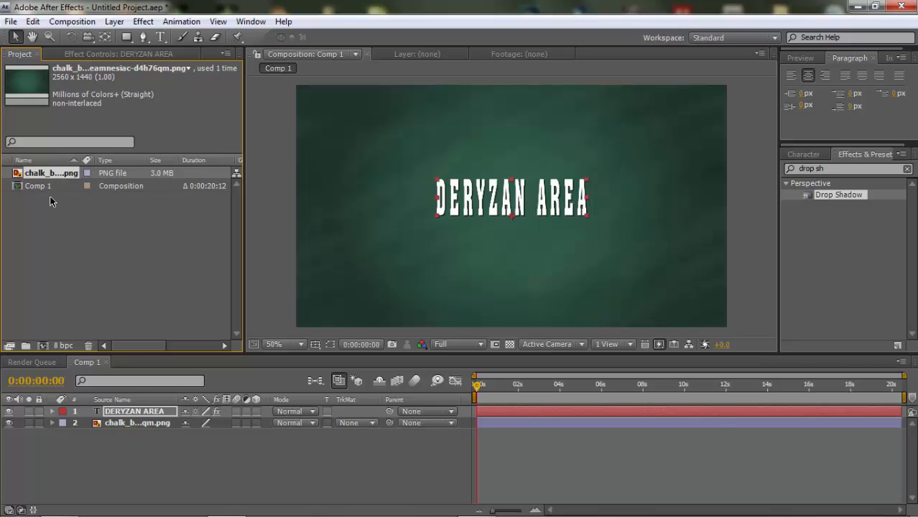
pyautogui.click(91, 54)
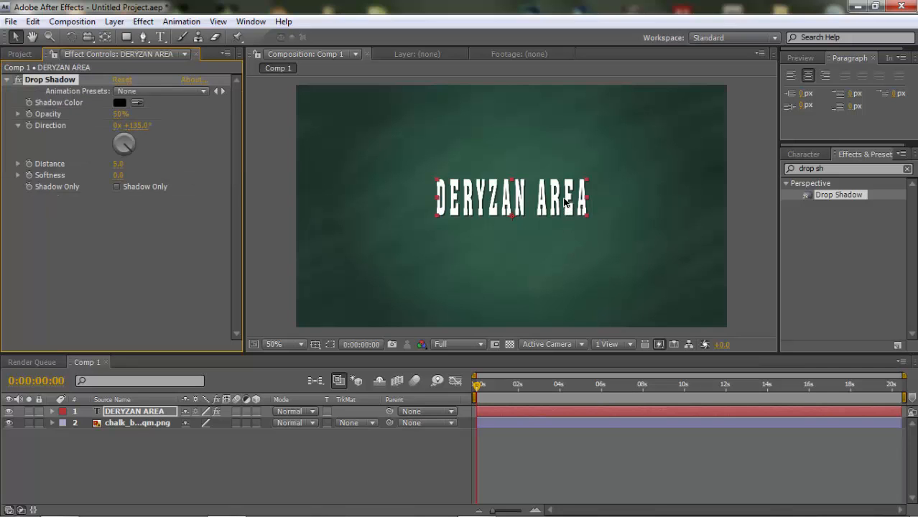
# Select the chalkboard layer instead of the text layer and keep the current Windows color scheme with the option to be asked again
pyautogui.click(209, 448)
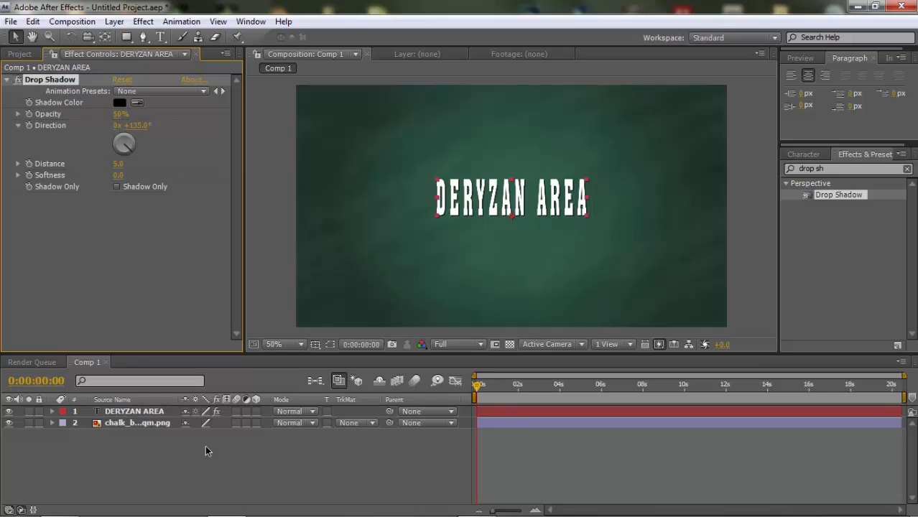
pyautogui.click(130, 424)
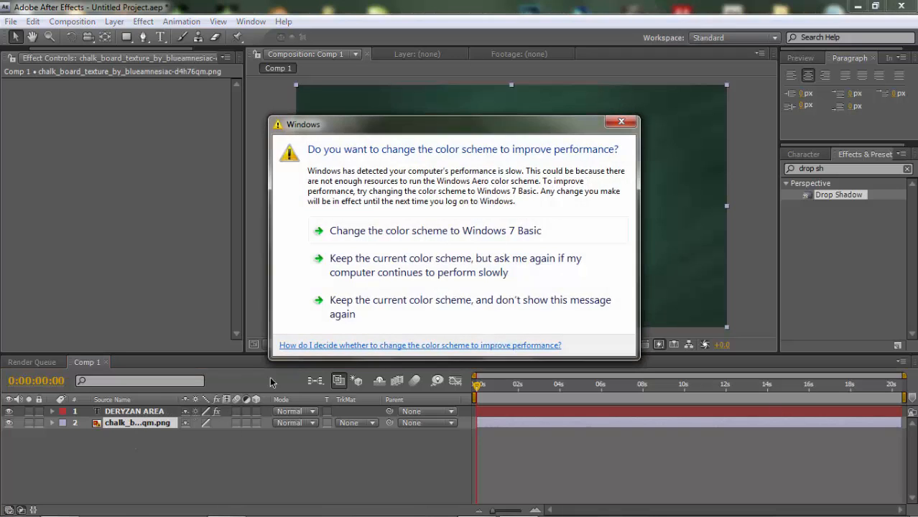
pyautogui.click(370, 272)
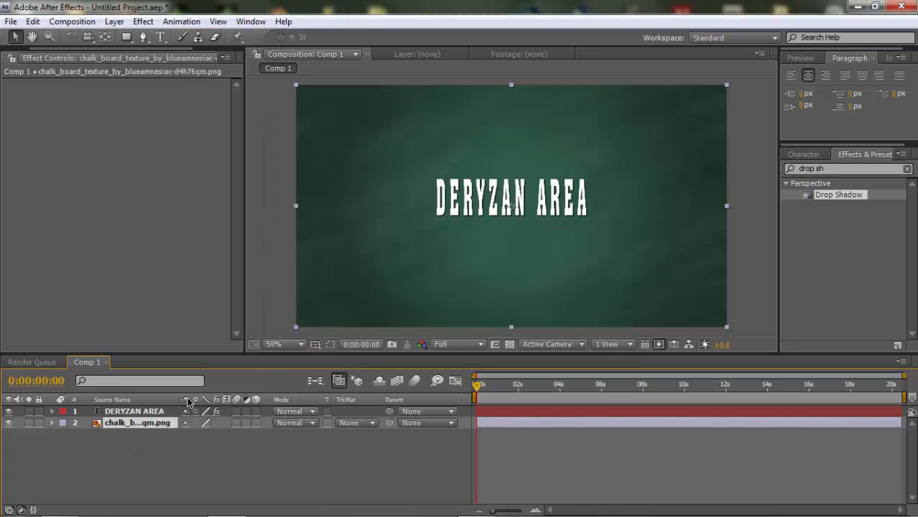
# Select the DERYZAN AREA layer and display its Drop Shadow settings after a look at the project items
pyautogui.click(123, 414)
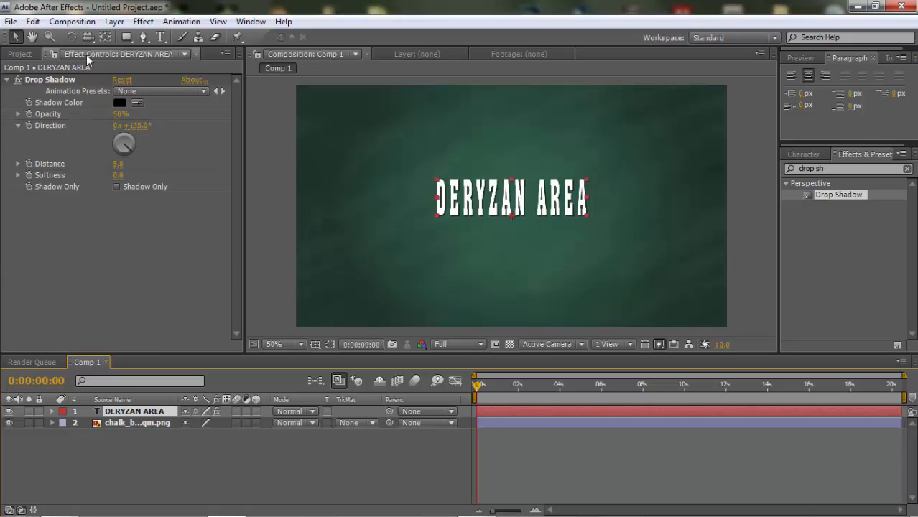
pyautogui.click(22, 54)
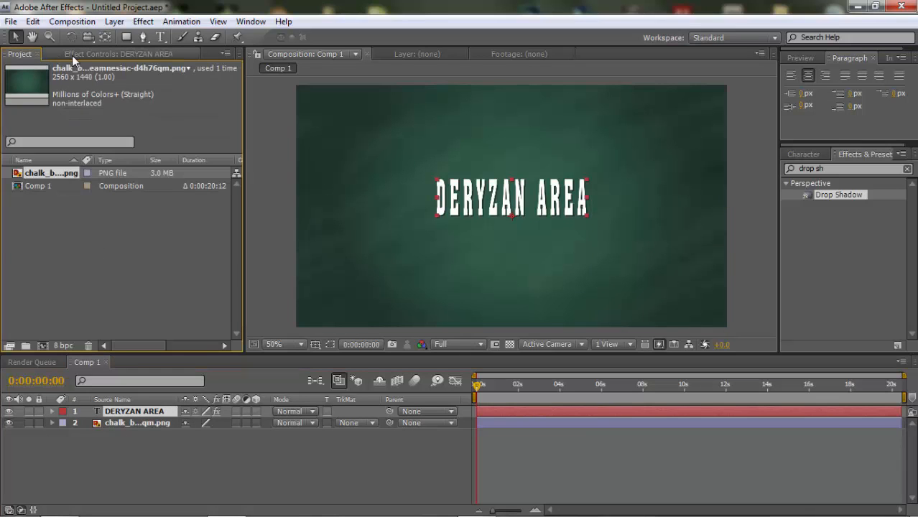
pyautogui.click(72, 55)
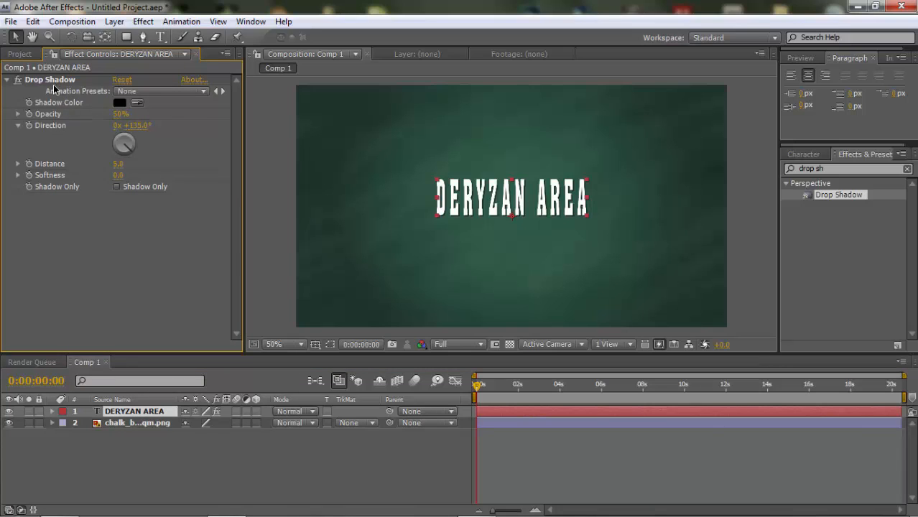
# Try light pink E79292 and red F10606 as the drop shadow's color, and discard the color change
pyautogui.click(57, 80)
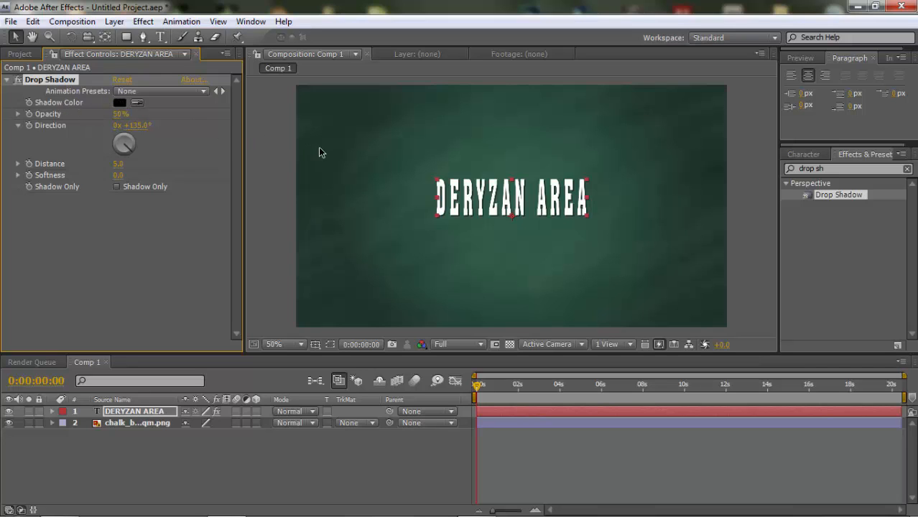
pyautogui.click(119, 104)
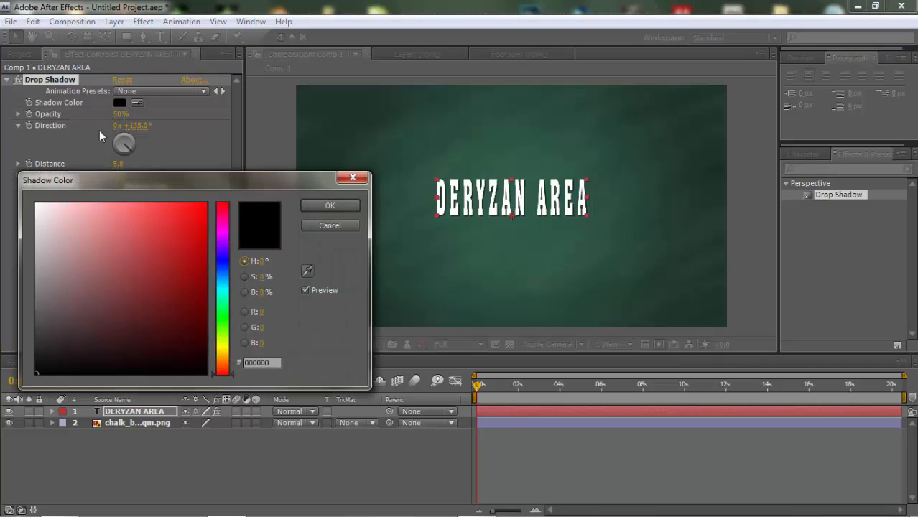
pyautogui.click(98, 219)
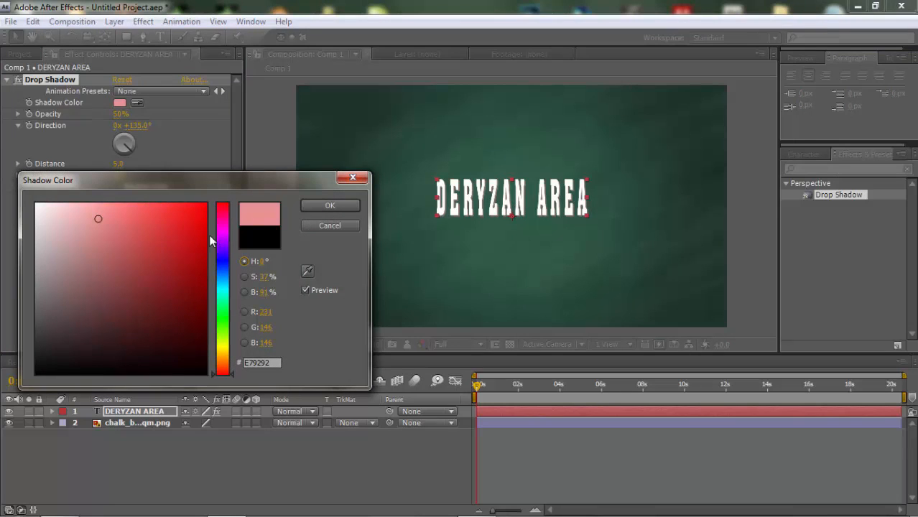
pyautogui.click(203, 212)
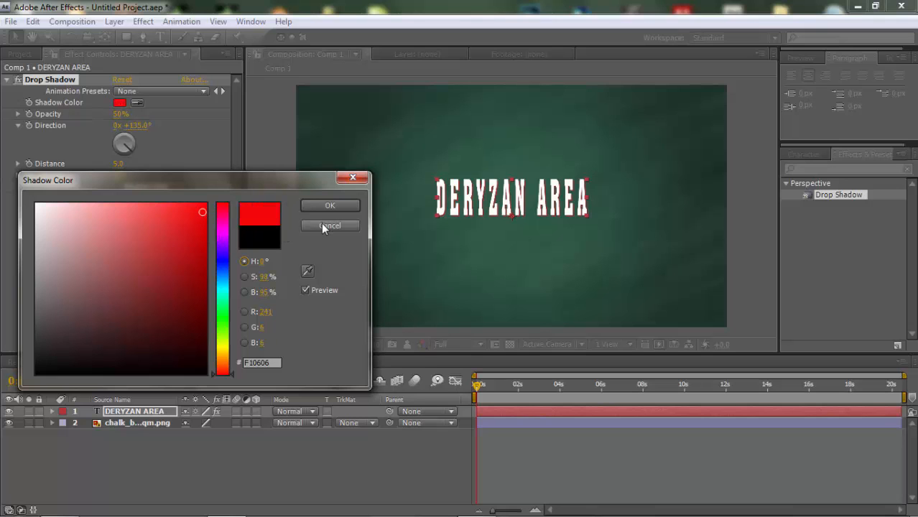
pyautogui.click(323, 226)
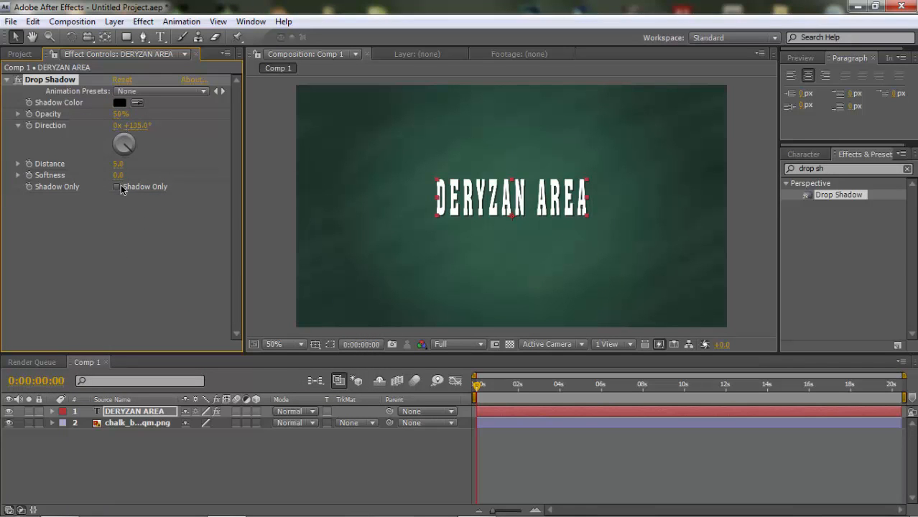
# Try the drop shadow's opacity at 0% and 100% on the enlarged title, and set it back to 50%
pyautogui.scroll(4, 430, 203)
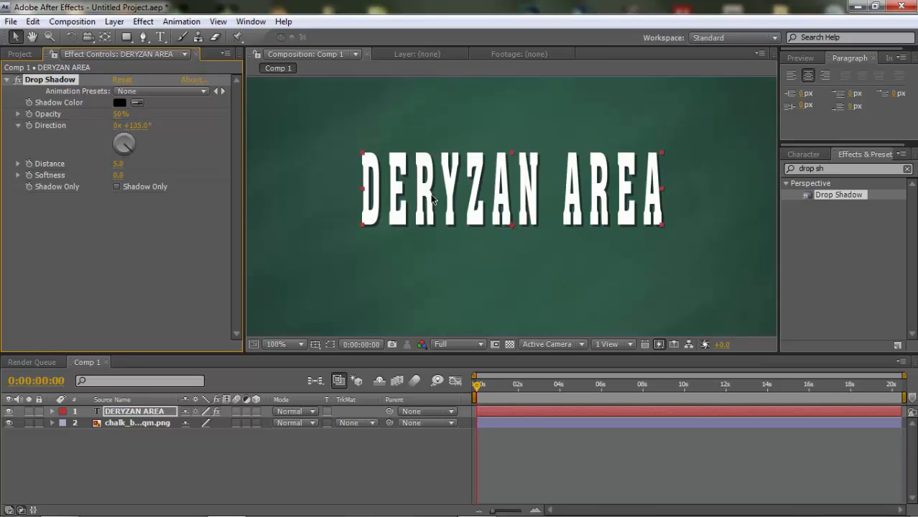
pyautogui.scroll(-1, 441, 203)
pyautogui.click(574, 74)
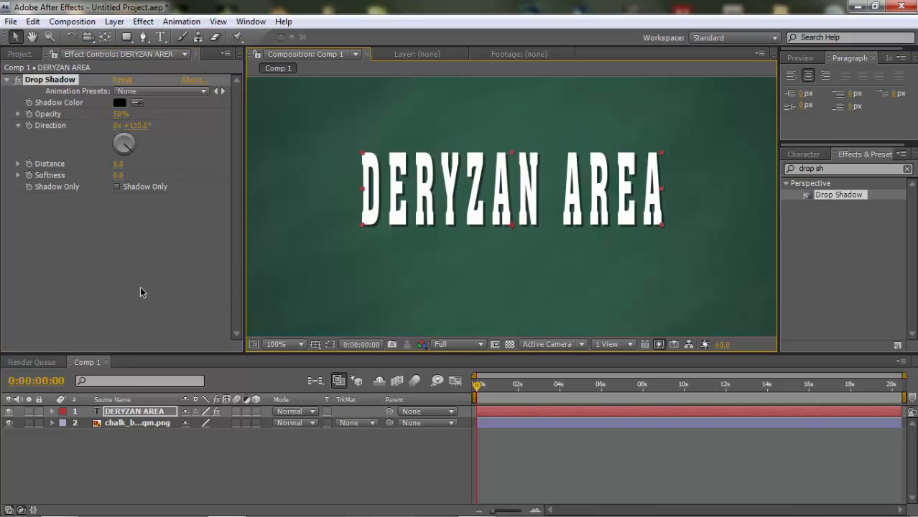
pyautogui.click(126, 461)
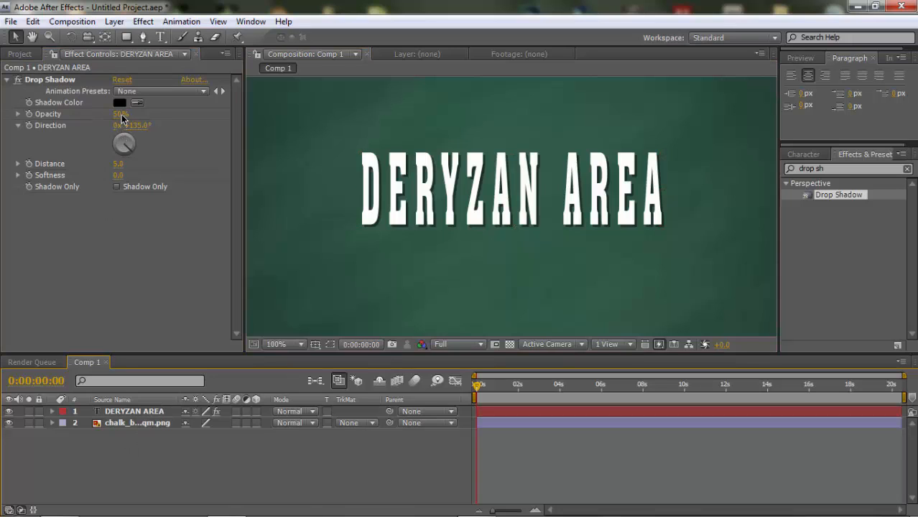
pyautogui.moveTo(121, 113); pyautogui.dragTo(86, 114)
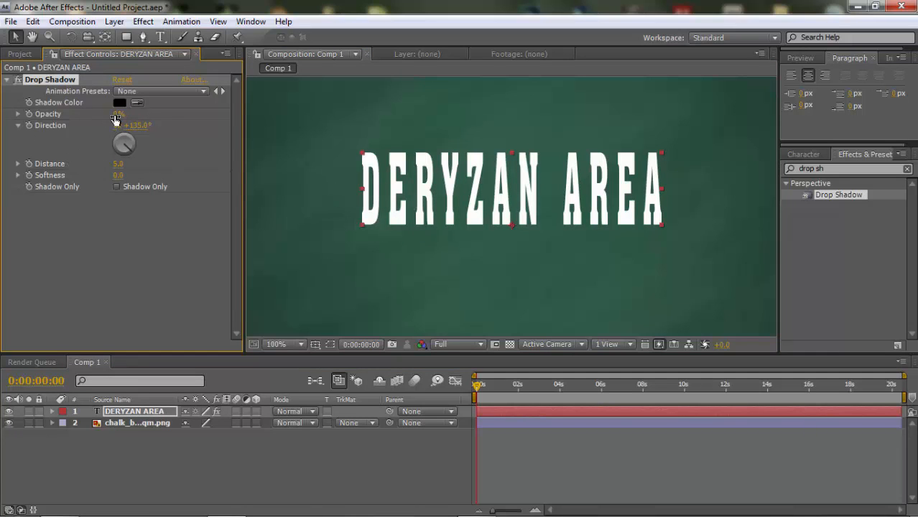
pyautogui.moveTo(117, 114); pyautogui.dragTo(406, 140)
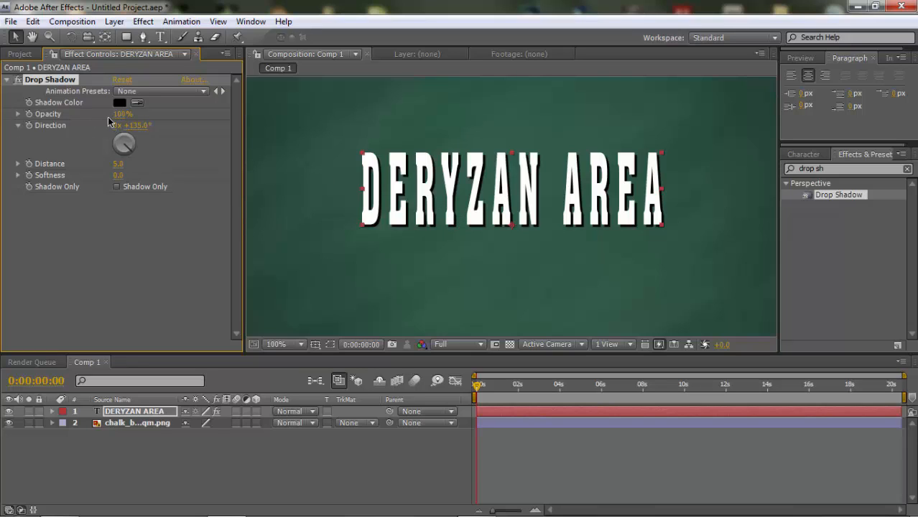
pyautogui.click(116, 115)
pyautogui.write('50')
pyautogui.click(182, 124)
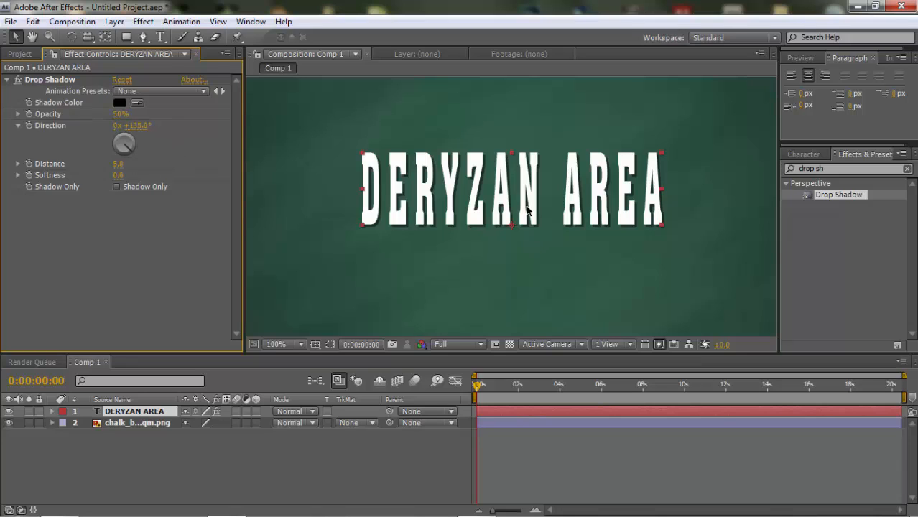
# Swing the drop shadow's direction around the letters and leave it pointing diagonally down and to the right
pyautogui.scroll(4, 591, 221)
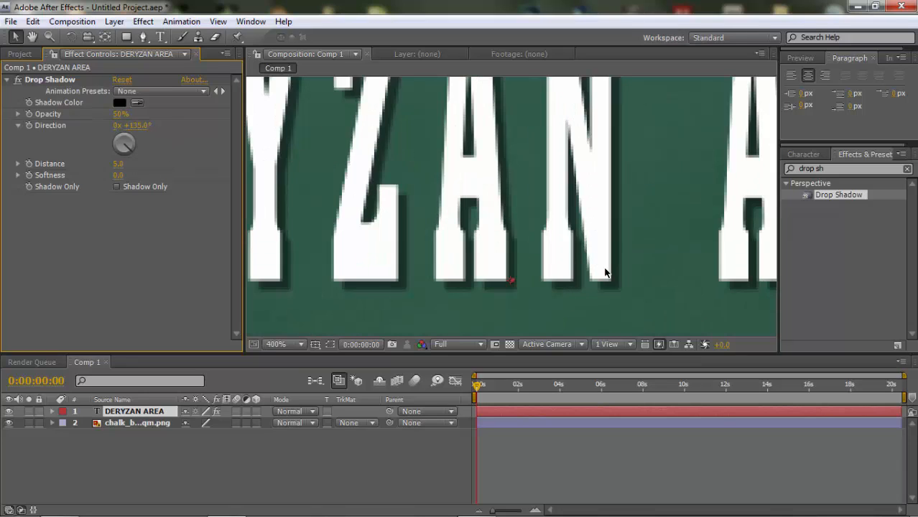
pyautogui.scroll(-1, 578, 231)
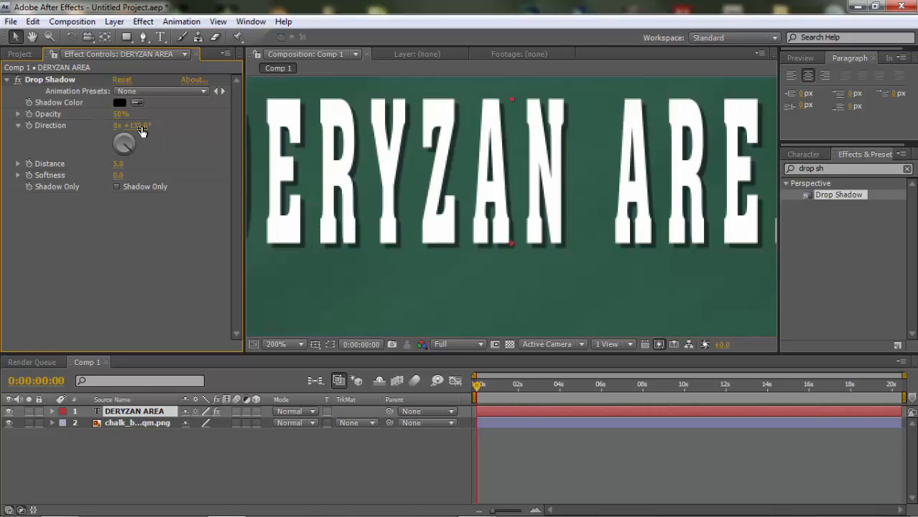
pyautogui.moveTo(142, 130); pyautogui.dragTo(32, 126)
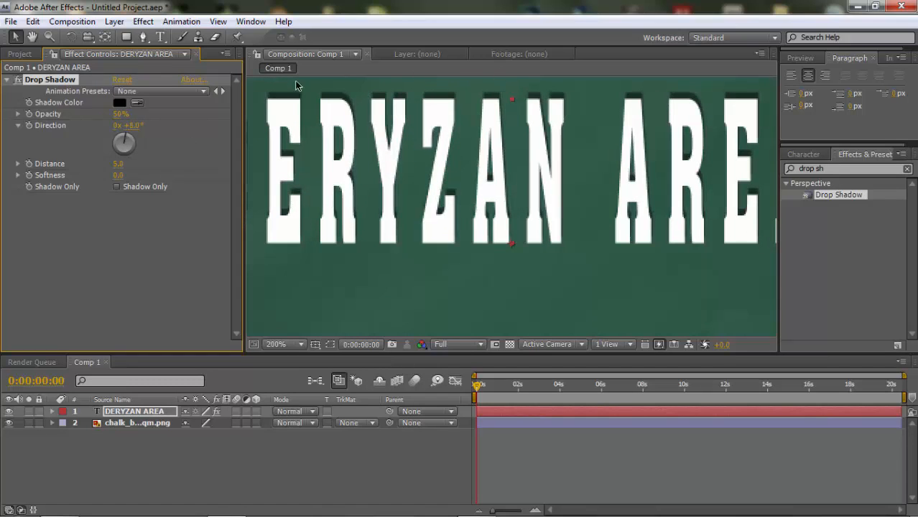
pyautogui.moveTo(130, 130); pyautogui.dragTo(336, 213)
pyautogui.moveTo(131, 126); pyautogui.dragTo(345, 214)
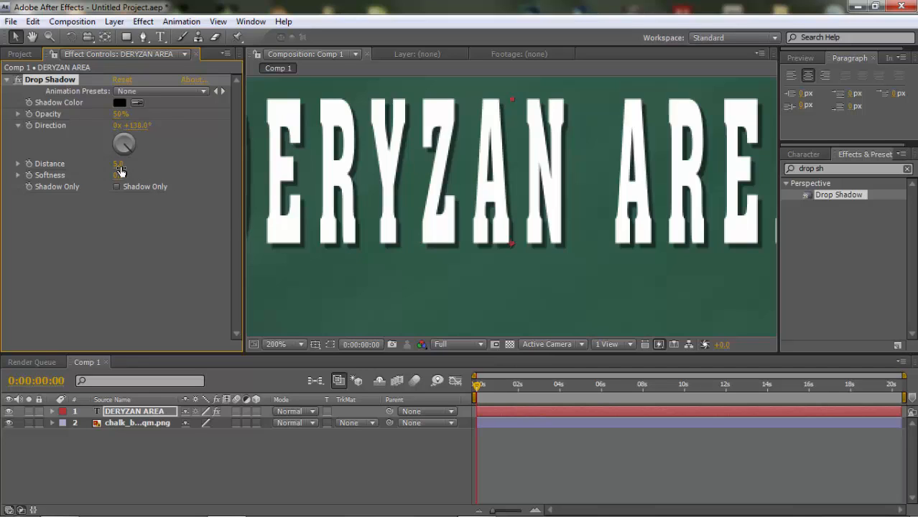
# Set the drop shadow's distance to 10 and its softness to 16
pyautogui.moveTo(121, 167)
pyautogui.mouseDown()
pyautogui.moveTo(187, 177)
pyautogui.moveTo(114, 156)
pyautogui.mouseUp()
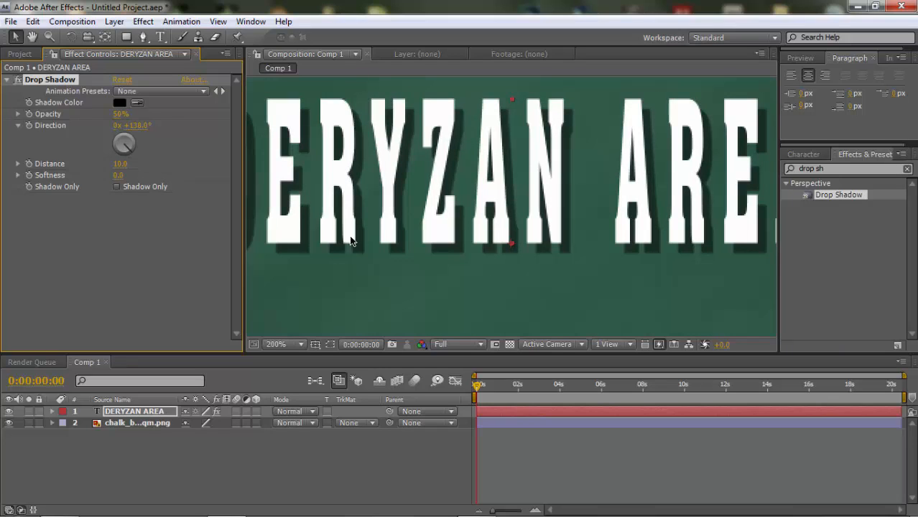
pyautogui.scroll(-1, 368, 226)
pyautogui.scroll(1, 488, 228)
pyautogui.scroll(-1, 488, 230)
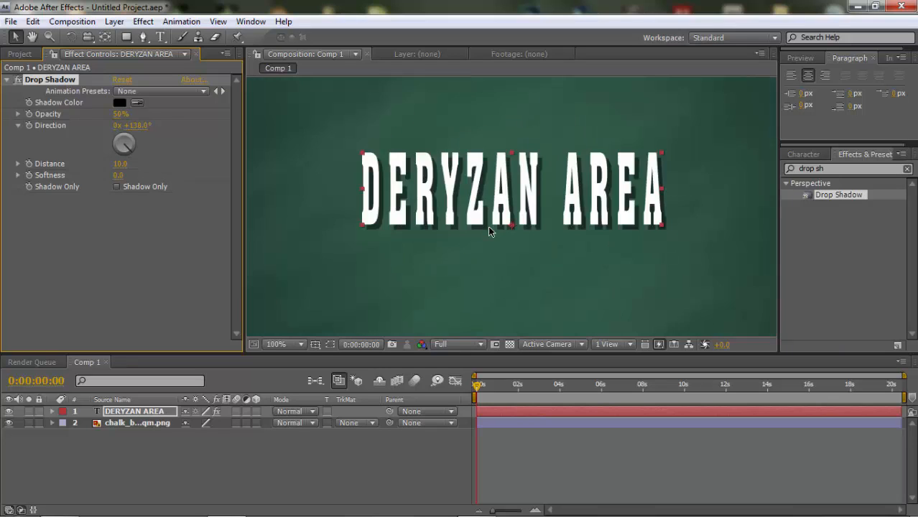
pyautogui.scroll(-1, 497, 244)
pyautogui.scroll(2, 497, 243)
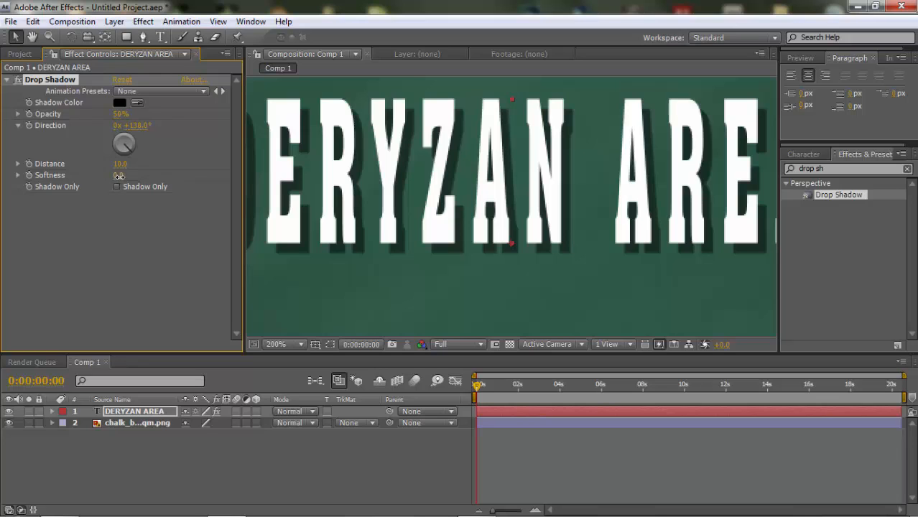
pyautogui.moveTo(118, 175); pyautogui.dragTo(128, 177)
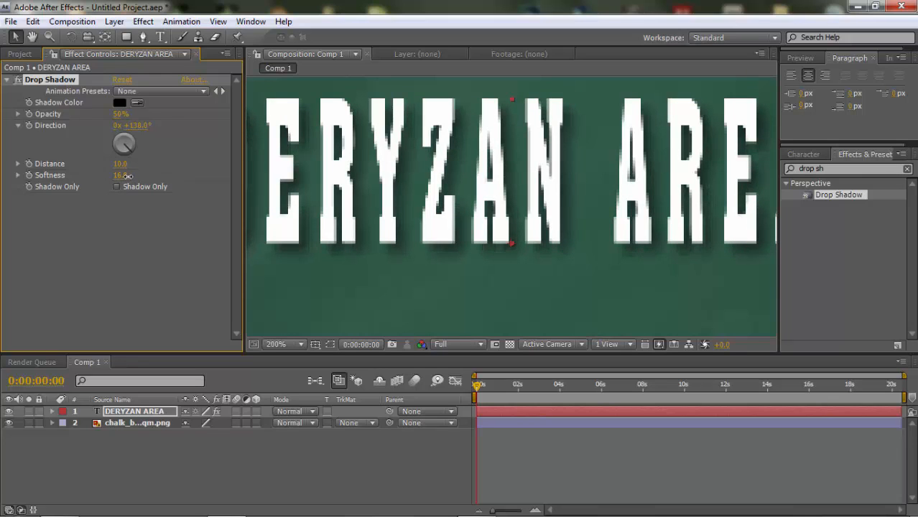
# Examine the softened shadow around the title's letters at several magnifications, with the text layer deselected
pyautogui.press(',')
pyautogui.press(',')
pyautogui.press(',')
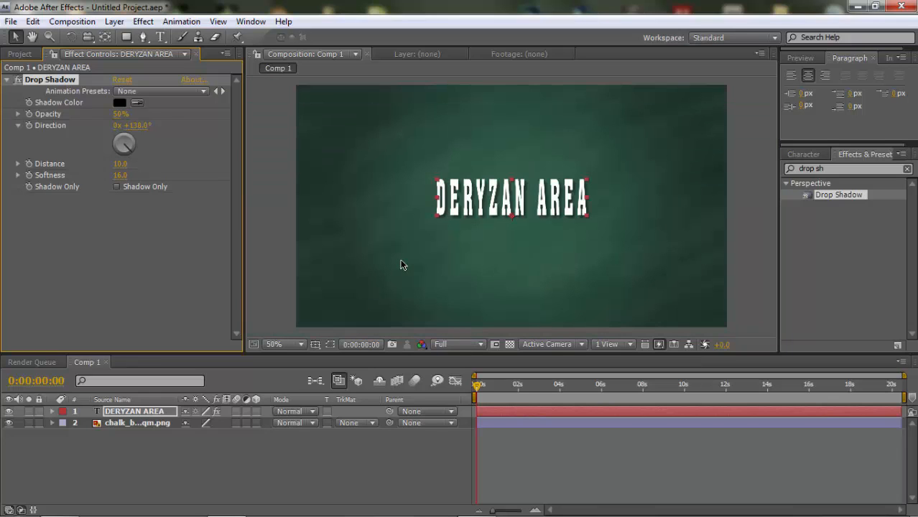
pyautogui.click(736, 202)
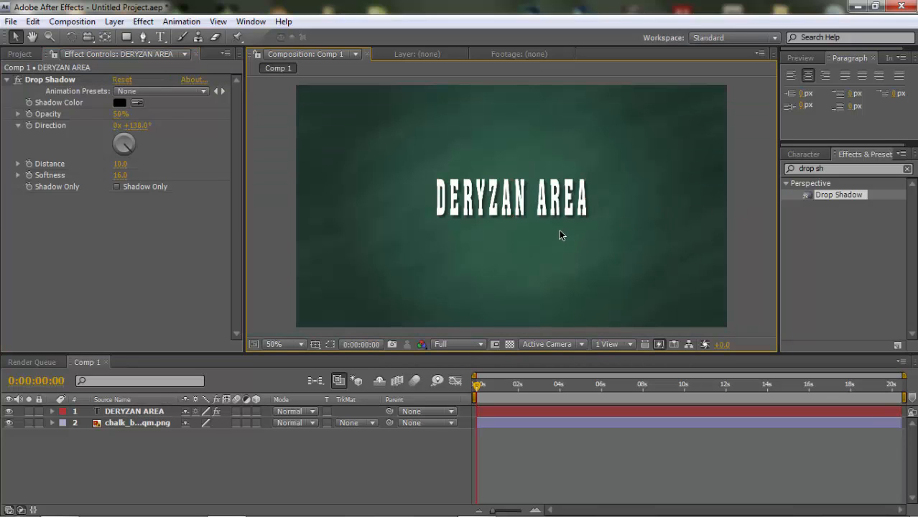
pyautogui.press('.')
pyautogui.press('.')
pyautogui.press('.')
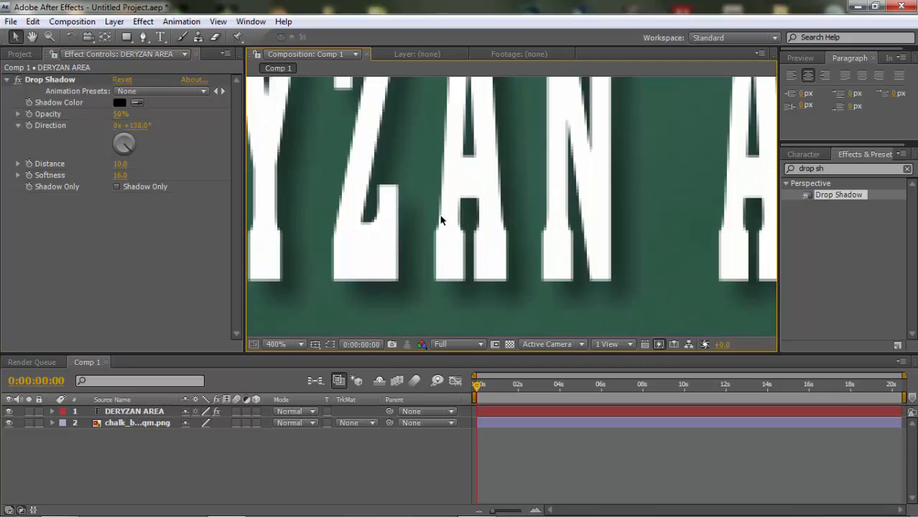
pyautogui.press(',')
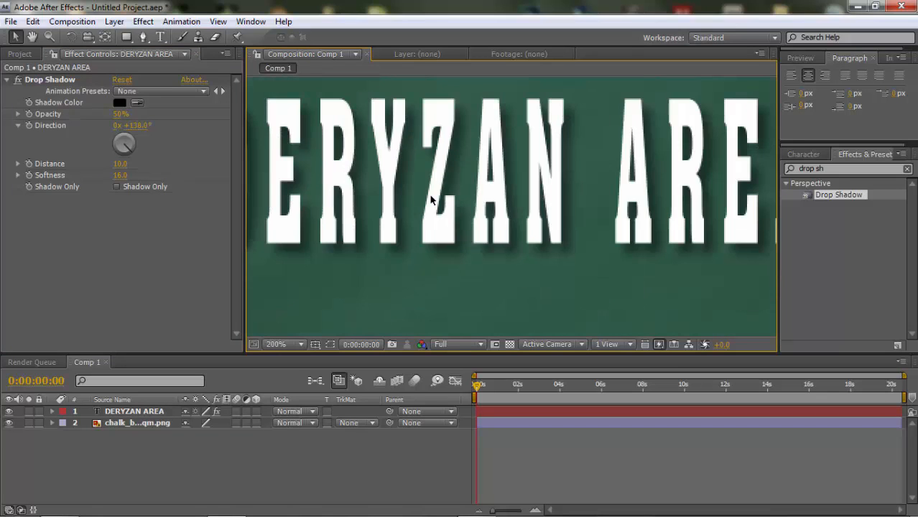
pyautogui.press(',')
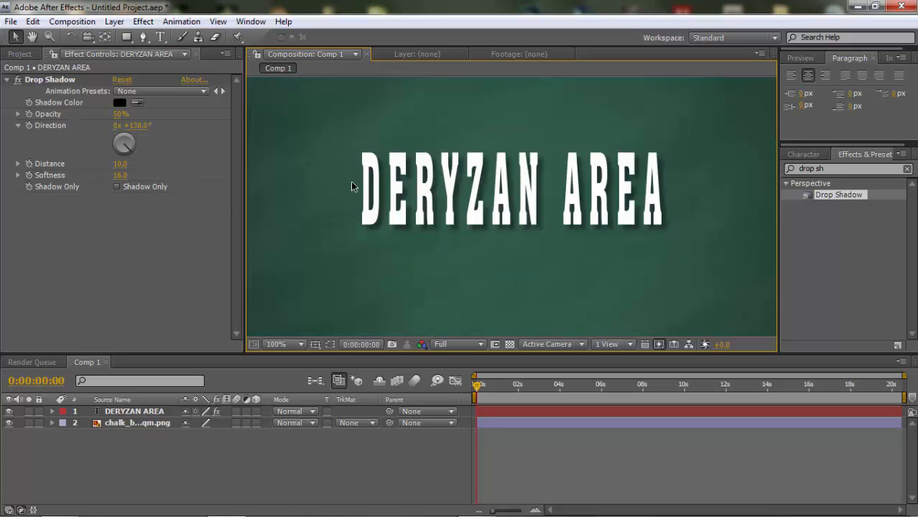
pyautogui.press('.')
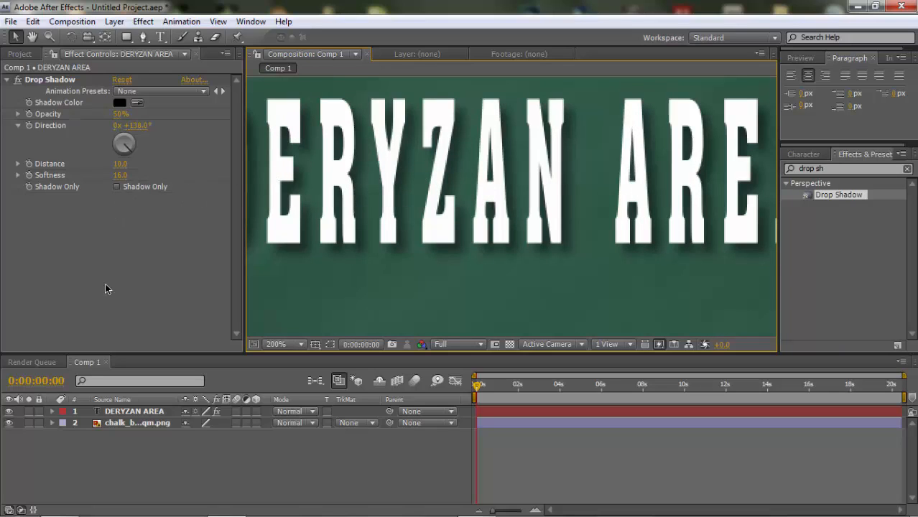
# Try the Shadow Only option on the title, keep the current Windows color scheme with the option to be asked again, and turn Shadow Only off
pyautogui.click(117, 188)
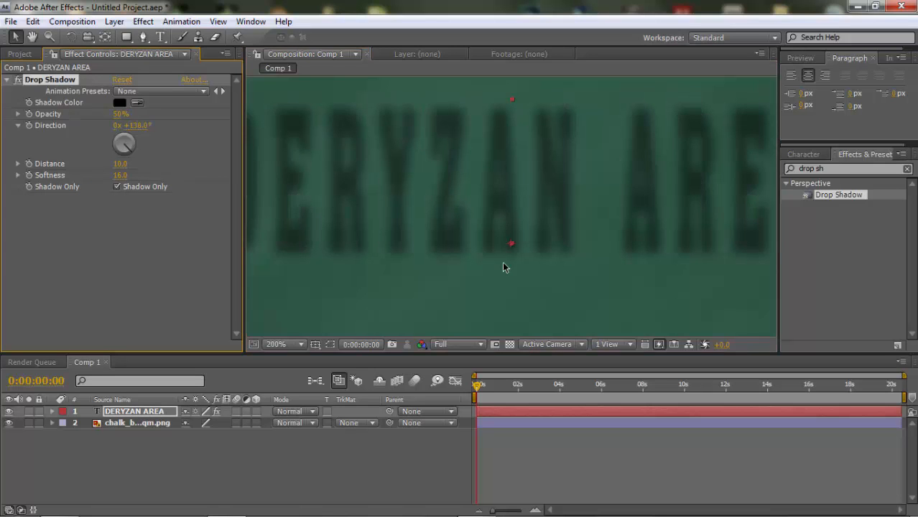
pyautogui.scroll(-1, 500, 256)
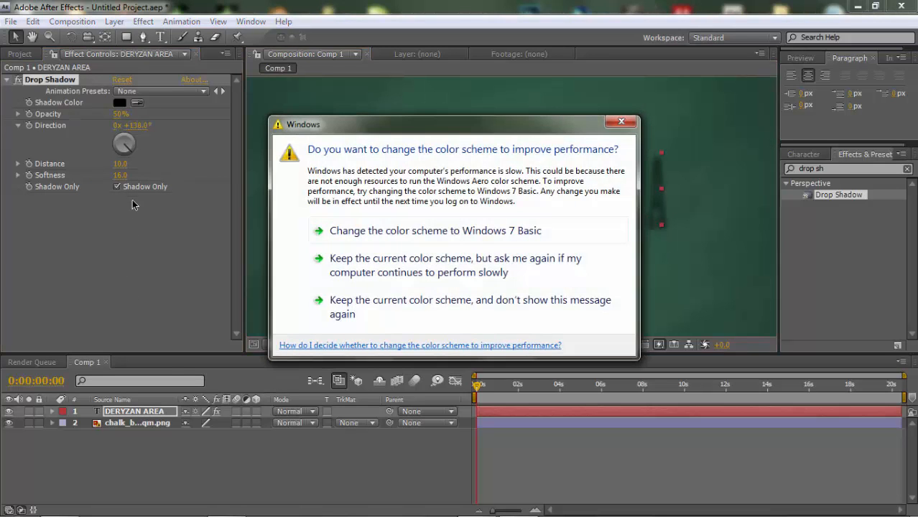
pyautogui.click(421, 276)
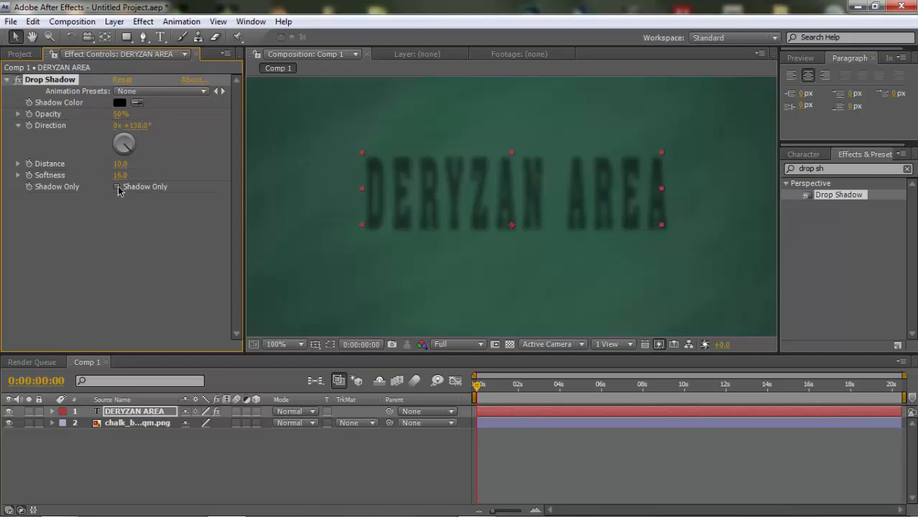
pyautogui.click(117, 187)
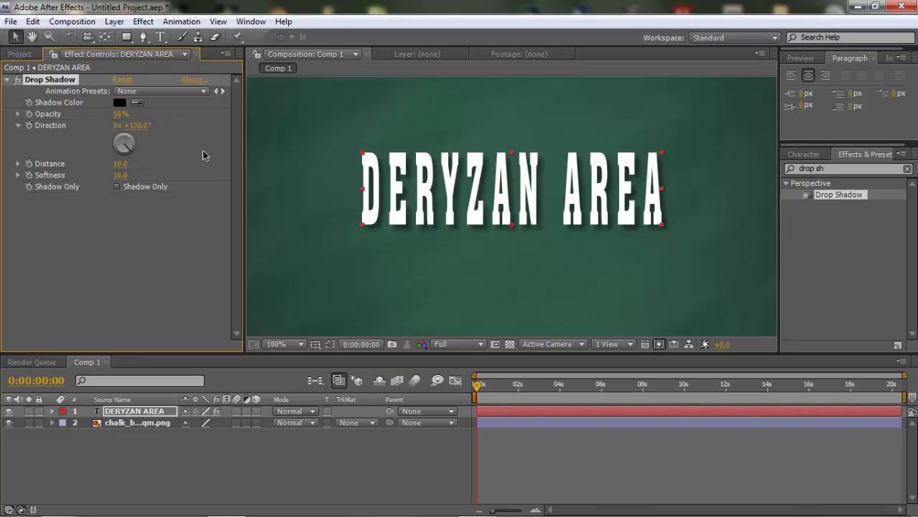
# Try to resize the DERYZAN AREA text freehand from its upper corner in the full composition view, and undo the resize
pyautogui.click(726, 211)
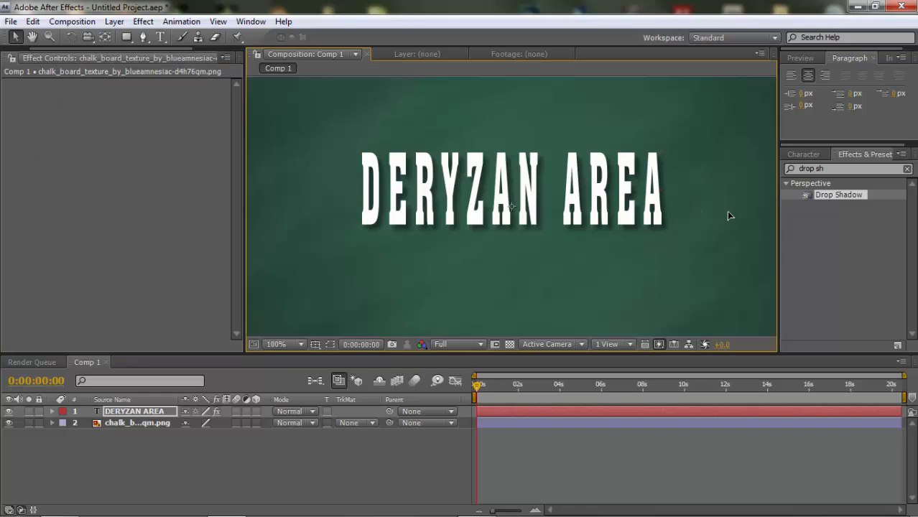
pyautogui.press(',')
pyautogui.click(746, 235)
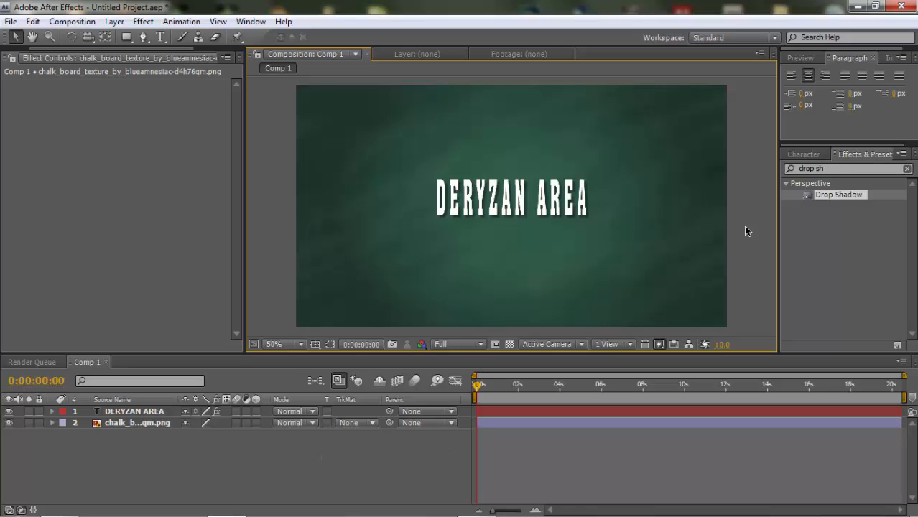
pyautogui.click(146, 412)
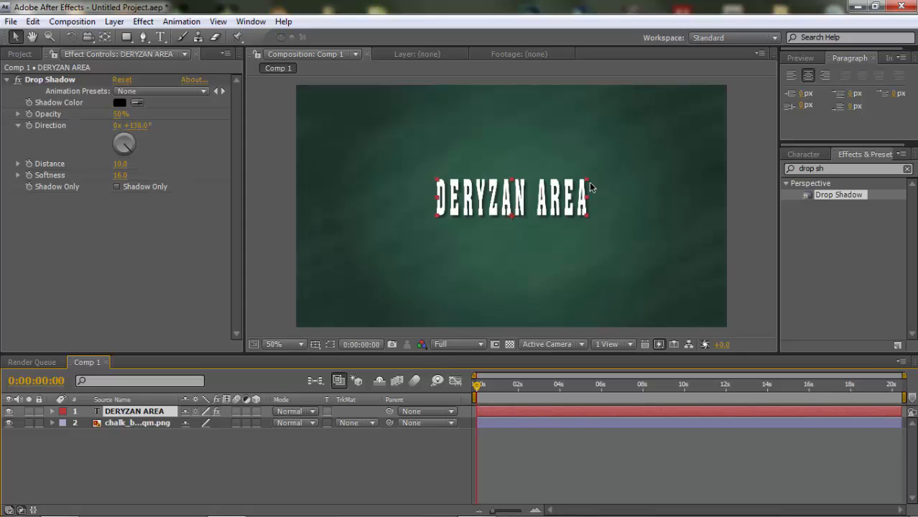
pyautogui.moveTo(589, 187); pyautogui.dragTo(639, 178)
pyautogui.hotkey('ctrl', 'z')
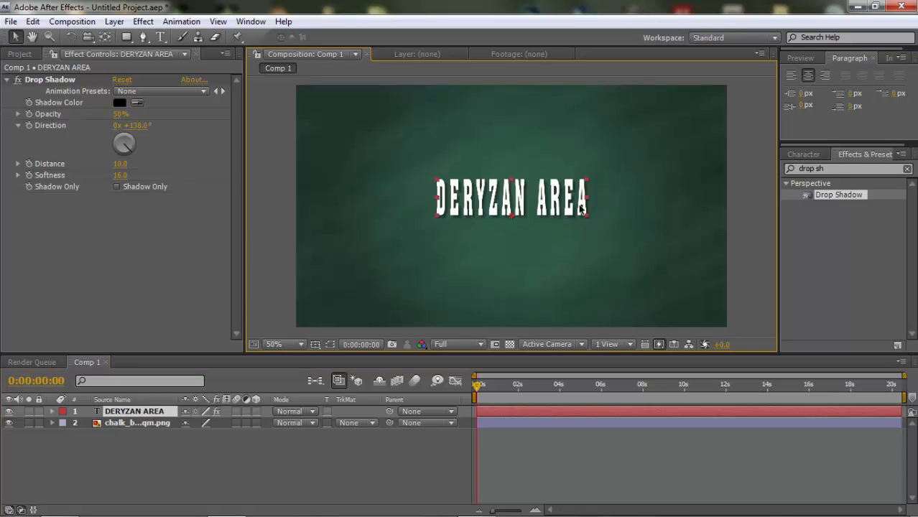
# Reveal the Transform properties of the DERYZAN AREA layer in the timeline
pyautogui.click(53, 412)
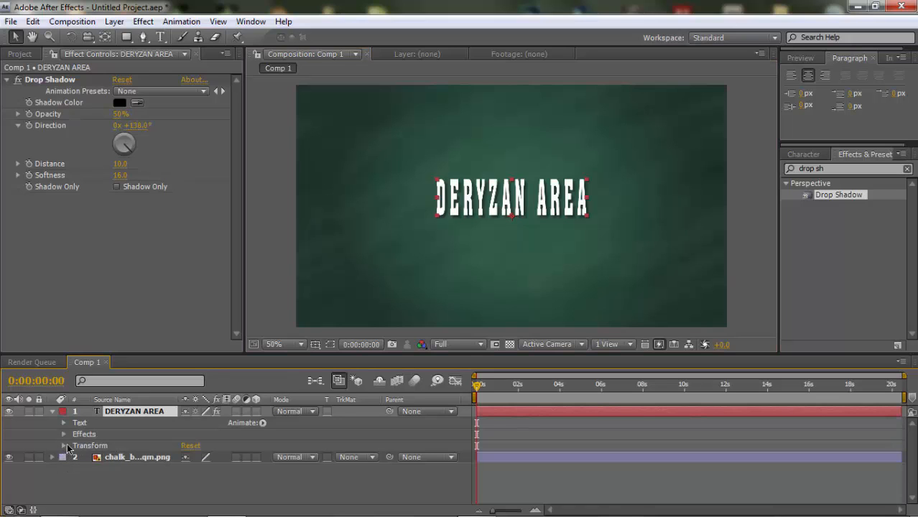
pyautogui.click(63, 446)
pyautogui.scroll(-1, 107, 468)
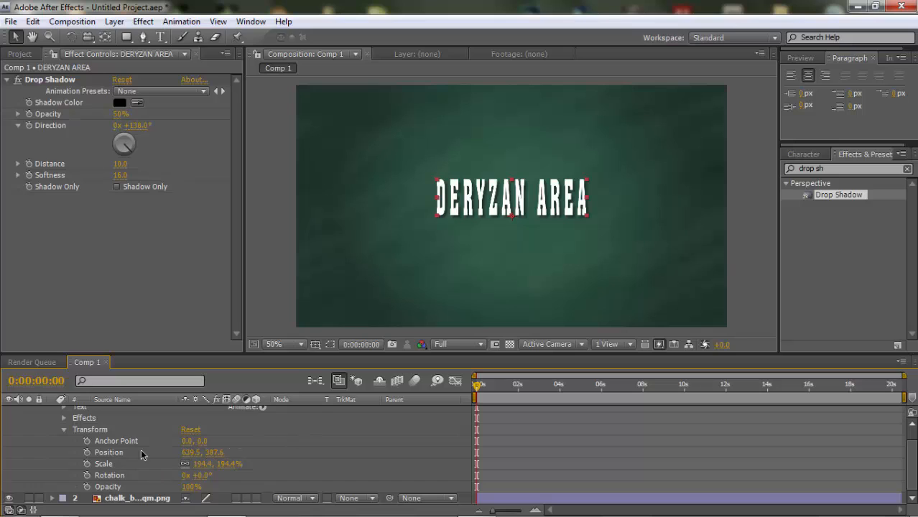
# Try a small change to the title's Position, undo it, and enlarge the timeline area to show all Transform properties
pyautogui.click(116, 453)
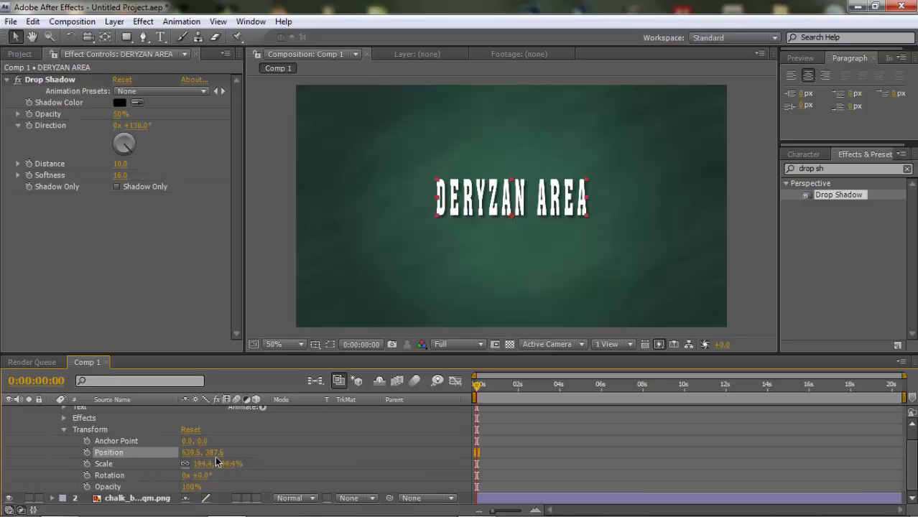
pyautogui.moveTo(189, 453)
pyautogui.mouseDown()
pyautogui.moveTo(204, 453)
pyautogui.moveTo(172, 455)
pyautogui.moveTo(184, 456)
pyautogui.mouseUp()
pyautogui.hotkey('ctrl', 'z')
pyautogui.moveTo(253, 354); pyautogui.dragTo(267, 248)
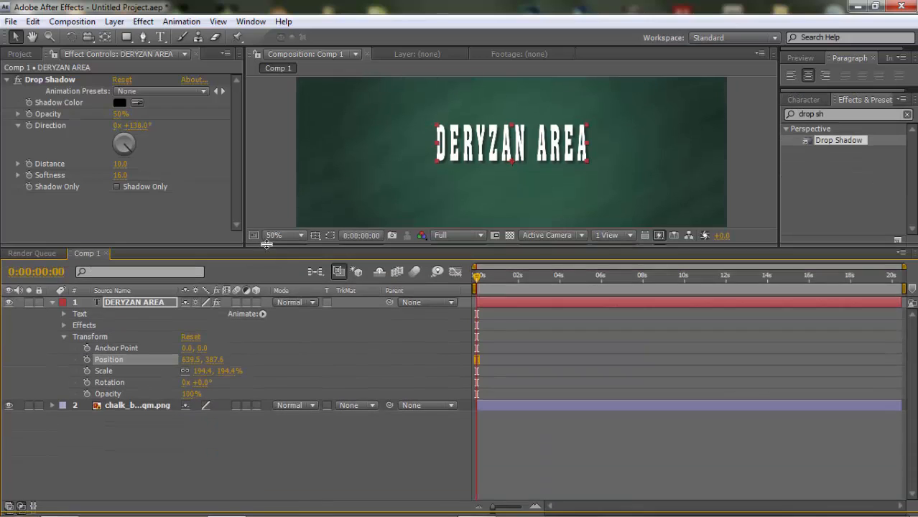
# Try changing the title's Position, Scale, Rotation and Opacity values one after another, undoing each change
pyautogui.moveTo(189, 364); pyautogui.dragTo(147, 372)
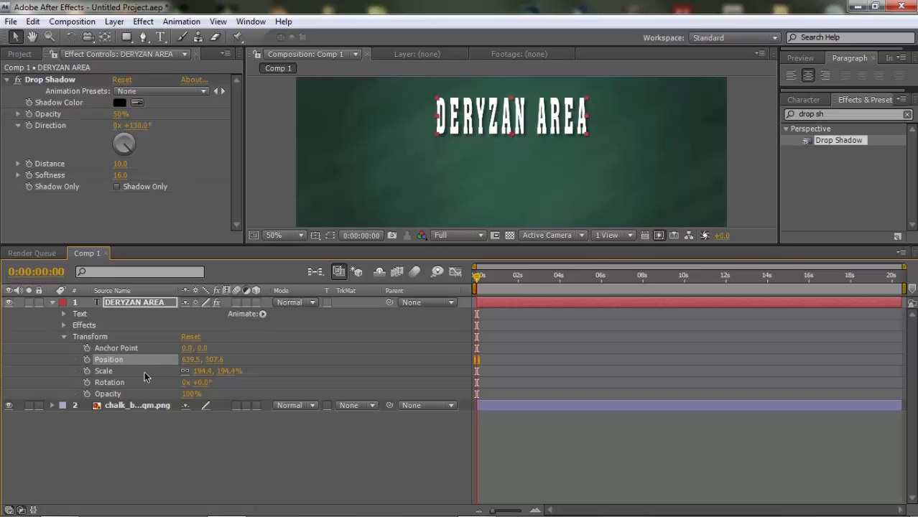
pyautogui.hotkey('ctrl', 'z')
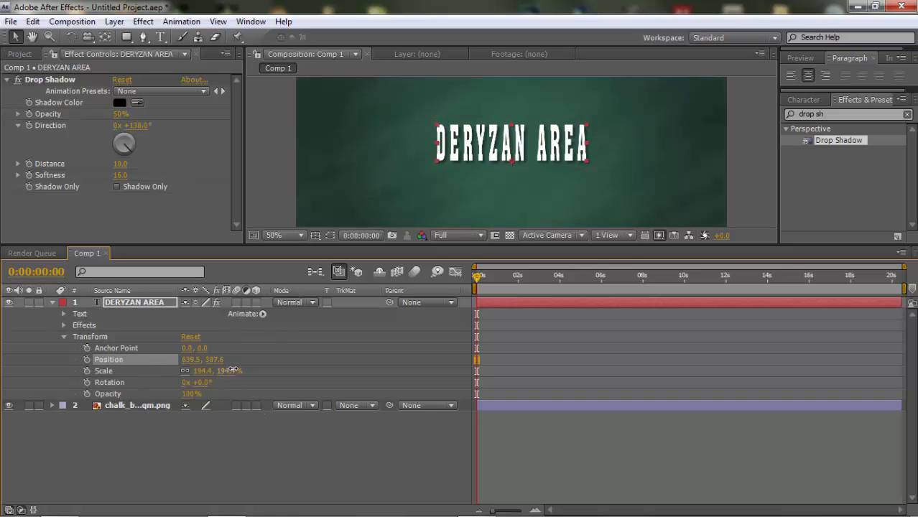
pyautogui.moveTo(228, 370); pyautogui.dragTo(274, 367)
pyautogui.hotkey('ctrl', 'z')
pyautogui.moveTo(200, 390); pyautogui.dragTo(289, 392)
pyautogui.hotkey('ctrl', 'z')
pyautogui.moveTo(190, 399); pyautogui.dragTo(319, 392)
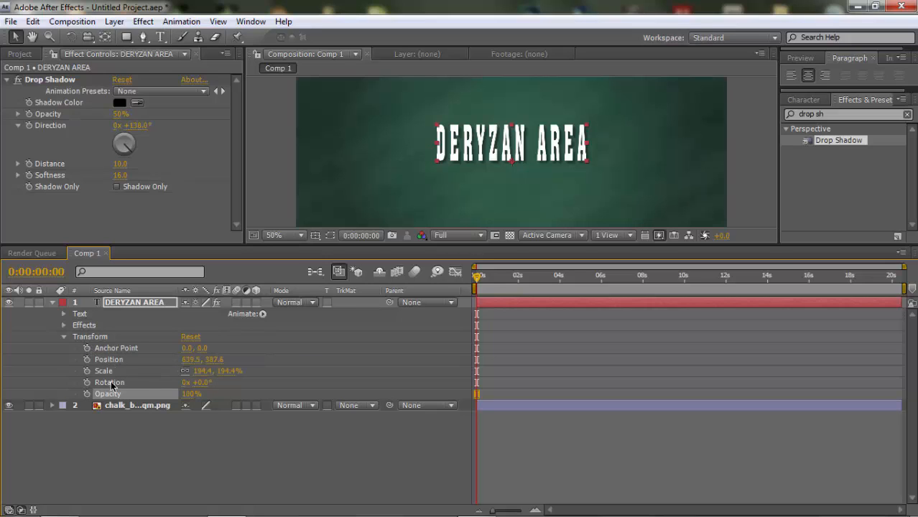
pyautogui.click(87, 348)
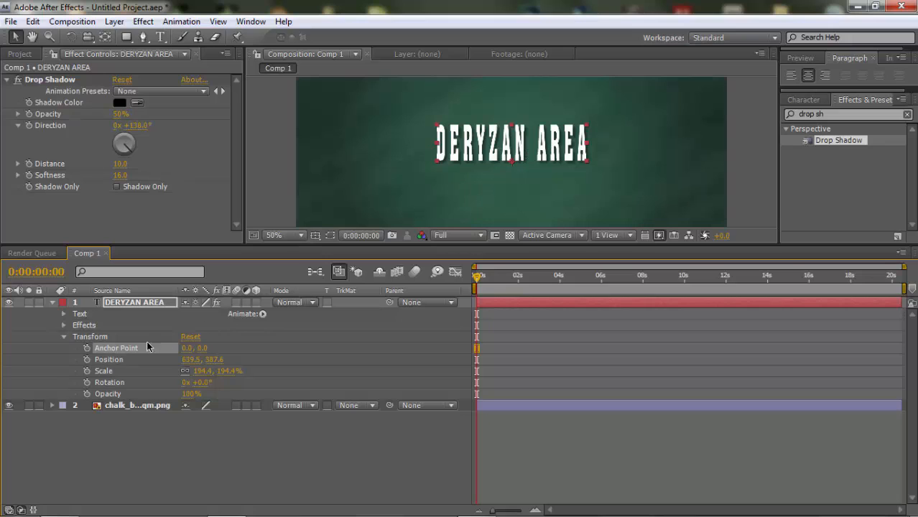
# Shift the unkeyframed title sideways at 0:00:00:00 and 0:00:06:01, leave it at Position 292.5, 387.6, and return to the start
pyautogui.moveTo(185, 364); pyautogui.dragTo(0, 337)
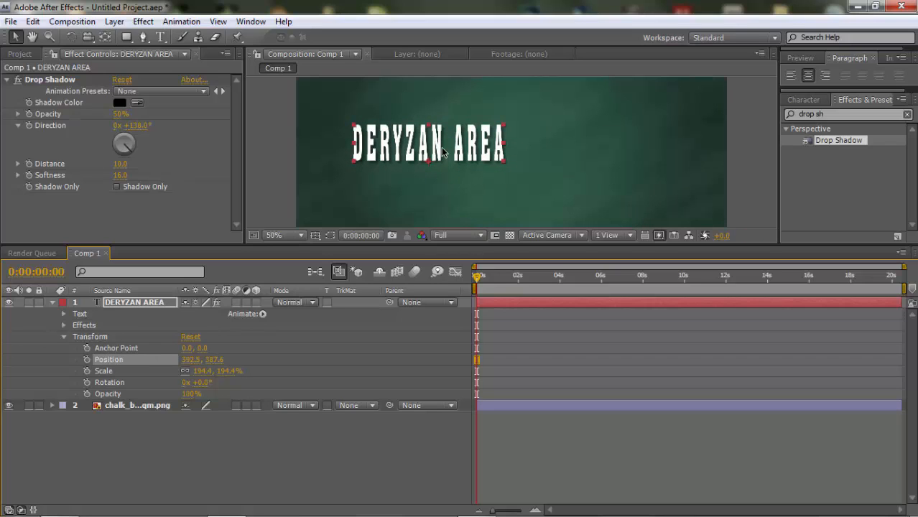
pyautogui.moveTo(475, 278); pyautogui.dragTo(600, 277)
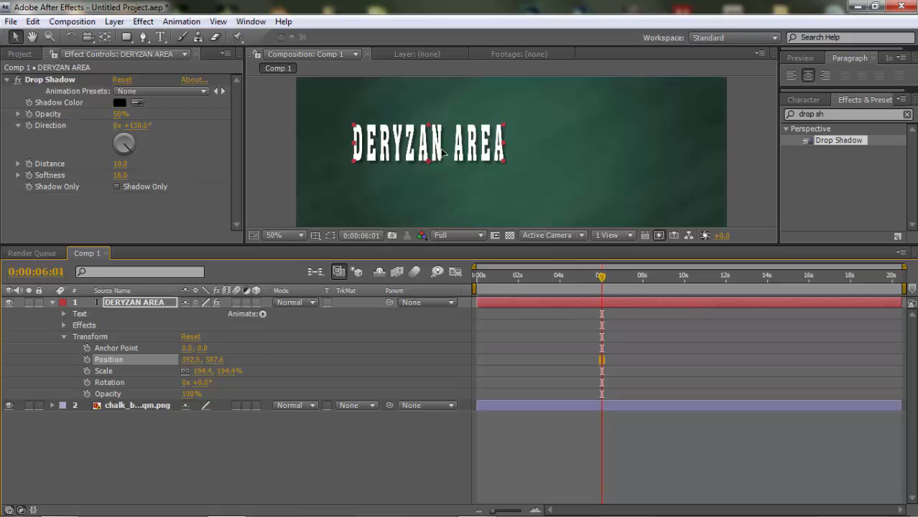
pyautogui.moveTo(444, 150); pyautogui.dragTo(643, 152)
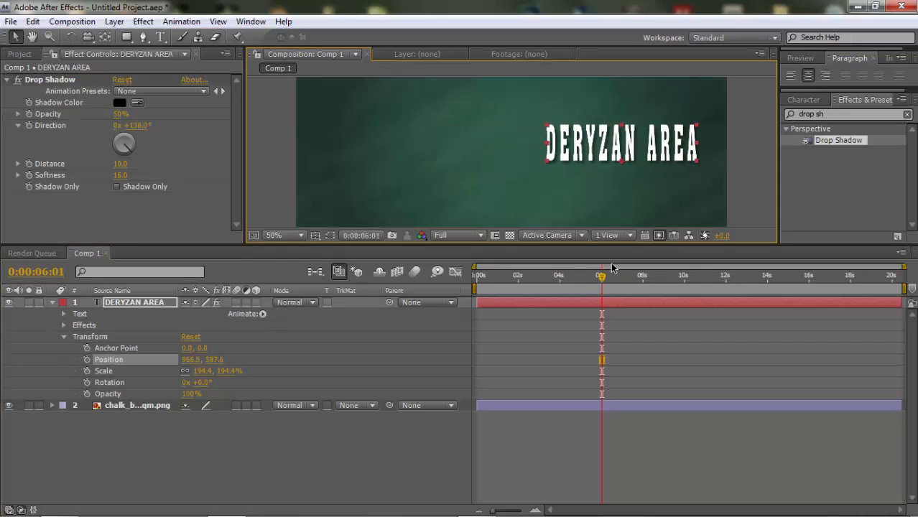
pyautogui.moveTo(593, 154); pyautogui.dragTo(366, 154)
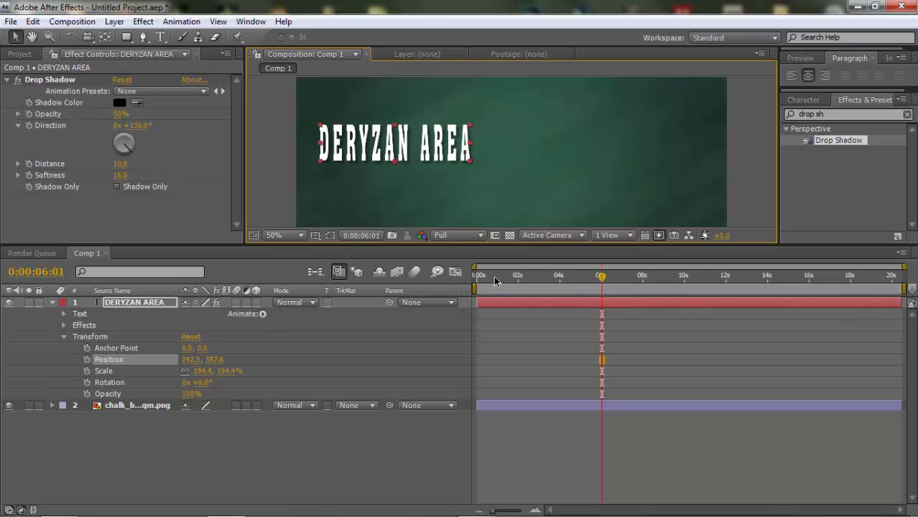
pyautogui.moveTo(494, 277)
pyautogui.mouseDown()
pyautogui.moveTo(472, 279)
pyautogui.moveTo(570, 278)
pyautogui.moveTo(476, 277)
pyautogui.mouseUp()
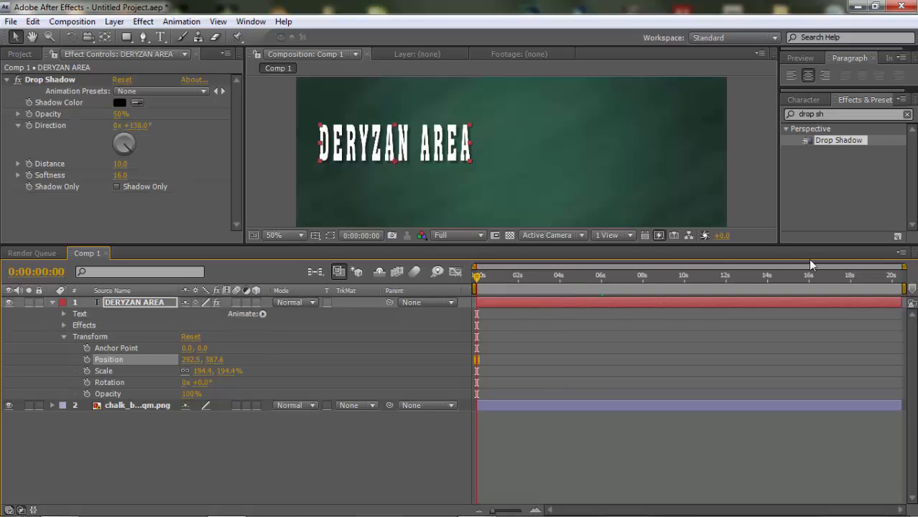
# Zoom the time ruler to about the first ten seconds, move the current time through the first three seconds, and return to 0:00:00:00
pyautogui.moveTo(906, 269); pyautogui.dragTo(692, 285)
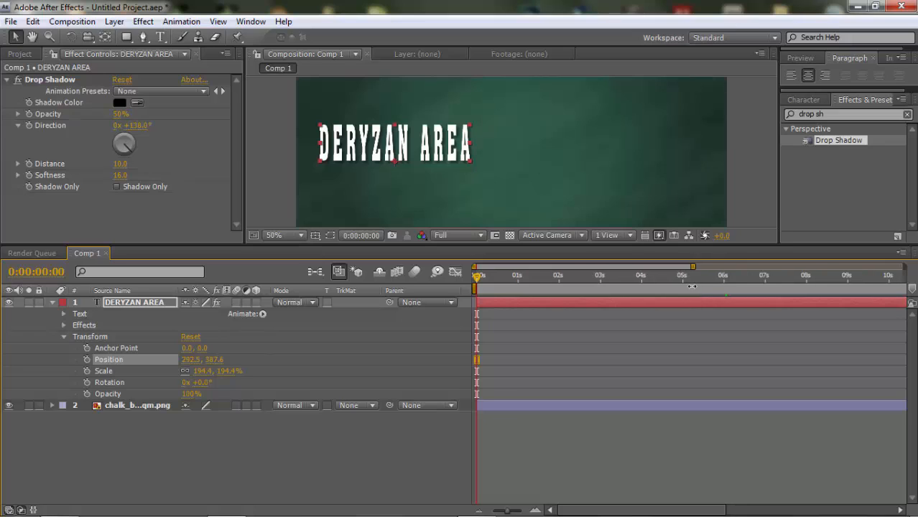
pyautogui.click(518, 284)
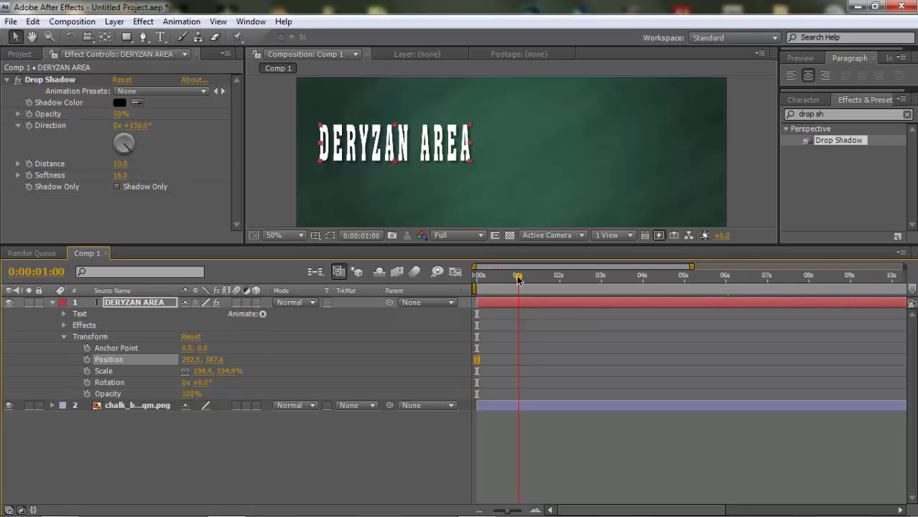
pyautogui.click(562, 276)
pyautogui.click(603, 279)
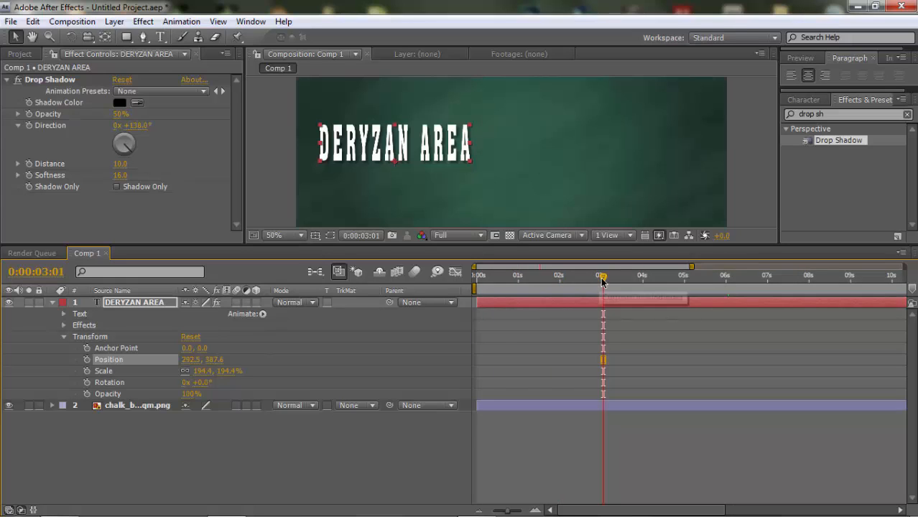
pyautogui.moveTo(599, 283); pyautogui.dragTo(453, 299)
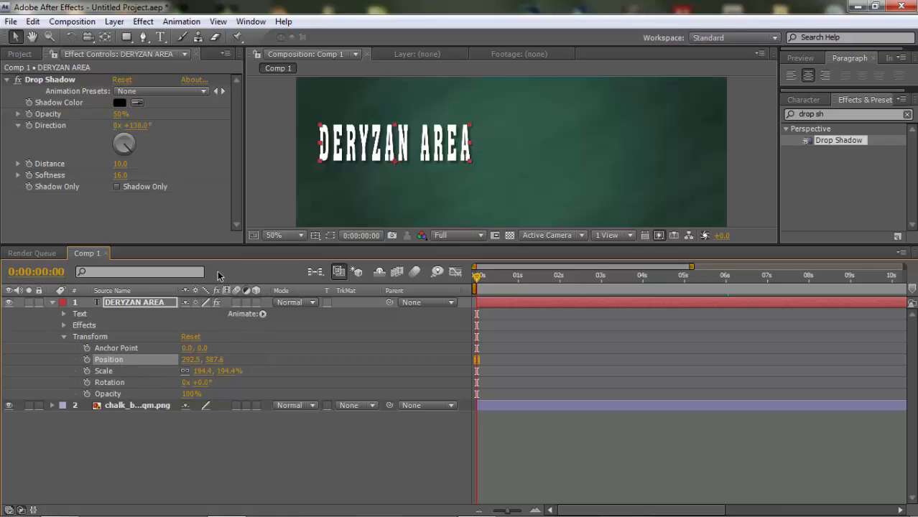
# Animate the title's Position with one keyframe at 0:00:00:00 and another at 0:00:06:01 with the text moved horizontally to about 998.5, 387.6
pyautogui.click(87, 360)
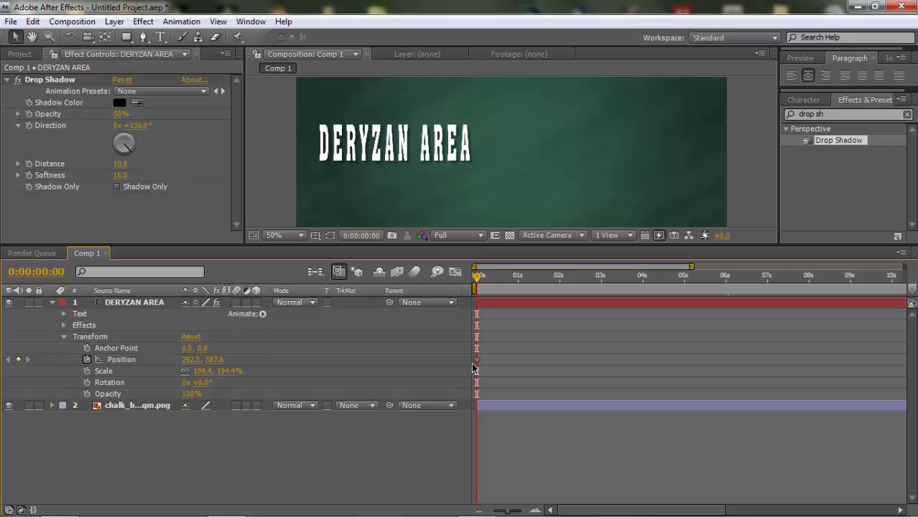
pyautogui.moveTo(479, 367)
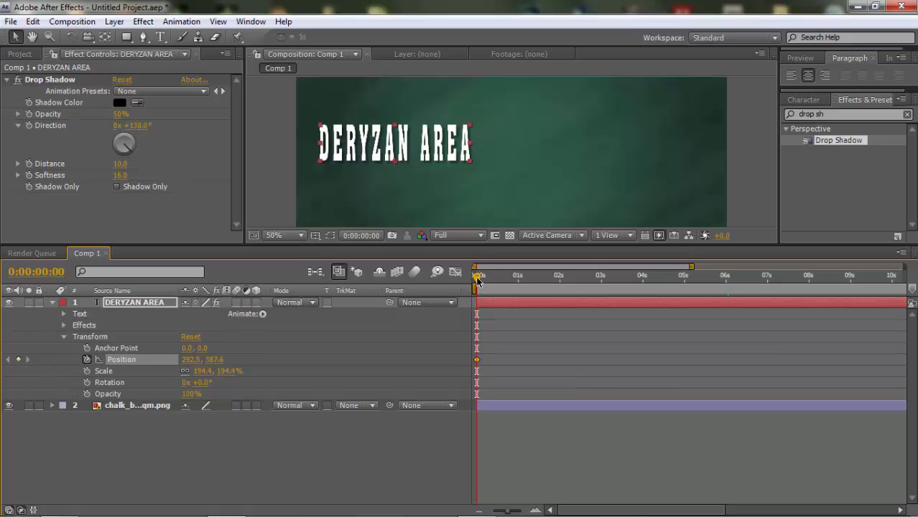
pyautogui.moveTo(478, 280); pyautogui.dragTo(487, 281)
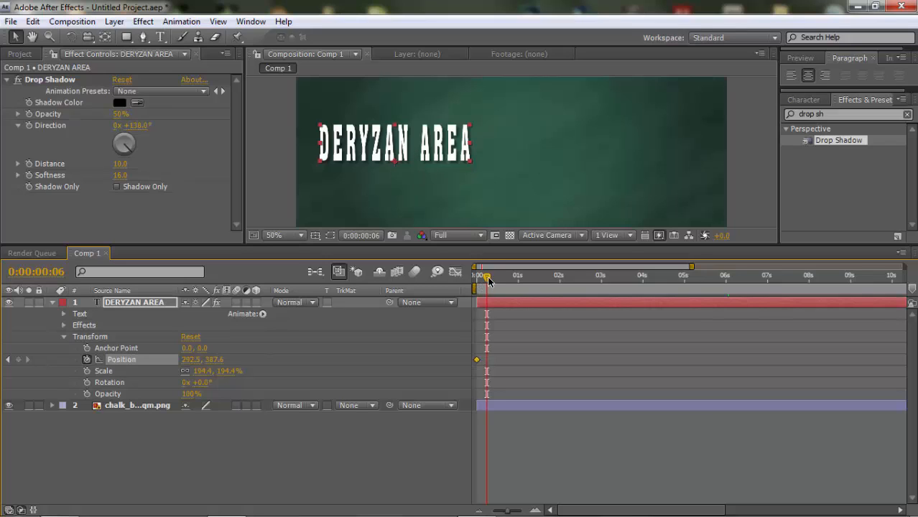
pyautogui.click(726, 285)
pyautogui.moveTo(726, 278)
pyautogui.mouseDown()
pyautogui.moveTo(615, 277)
pyautogui.moveTo(726, 288)
pyautogui.mouseUp()
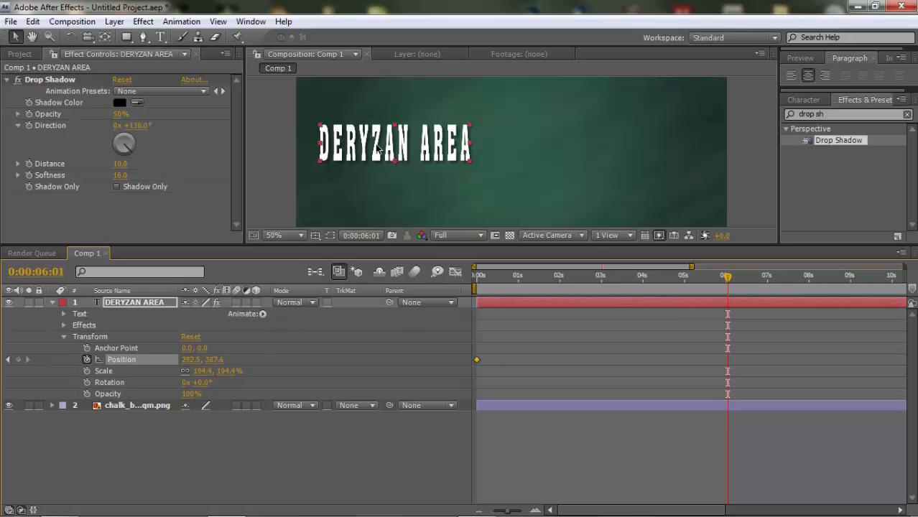
pyautogui.moveTo(376, 147); pyautogui.dragTo(616, 151)
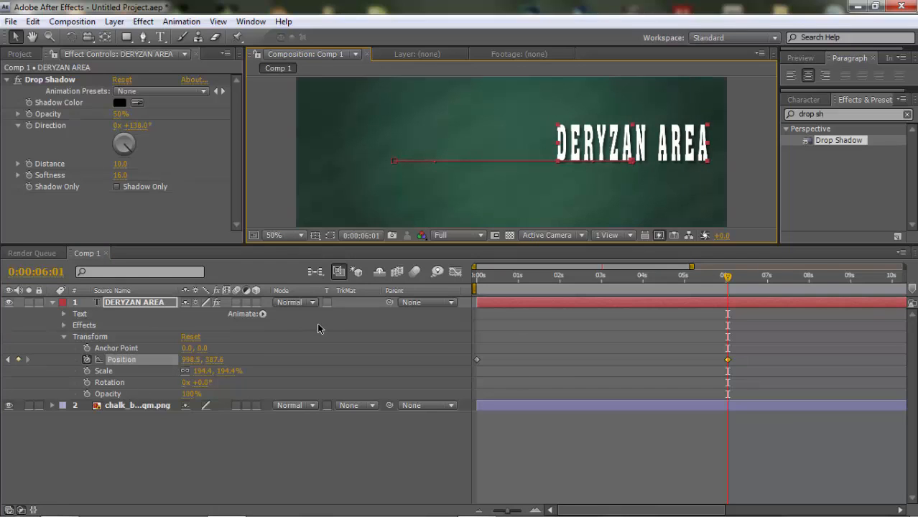
# Examine the first Position keyframe and the title's movement between the two keyframes, with the layer deselected for the preview, ending at 0:00:00:00
pyautogui.click(475, 360)
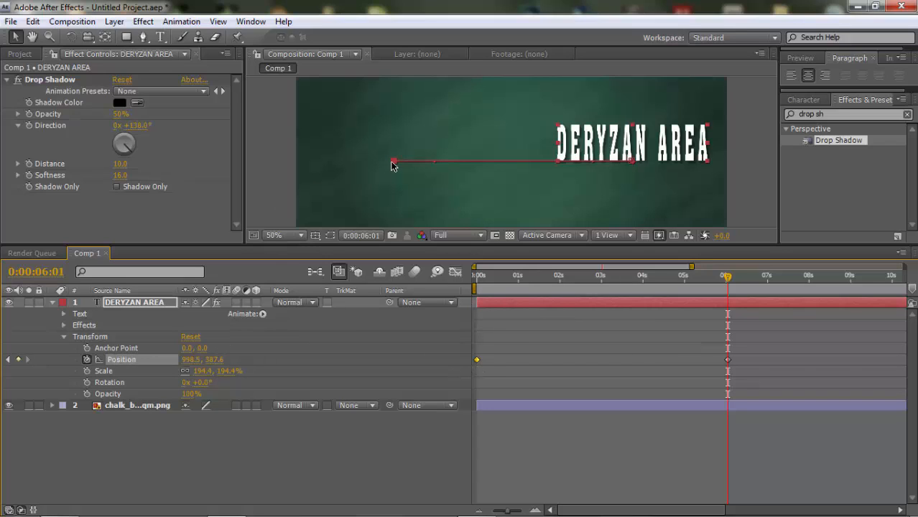
pyautogui.click(482, 277)
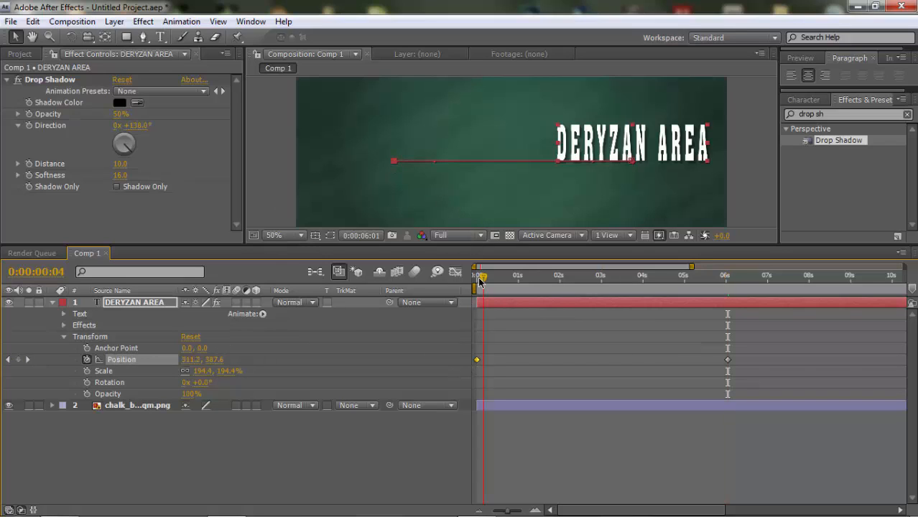
pyautogui.click(724, 280)
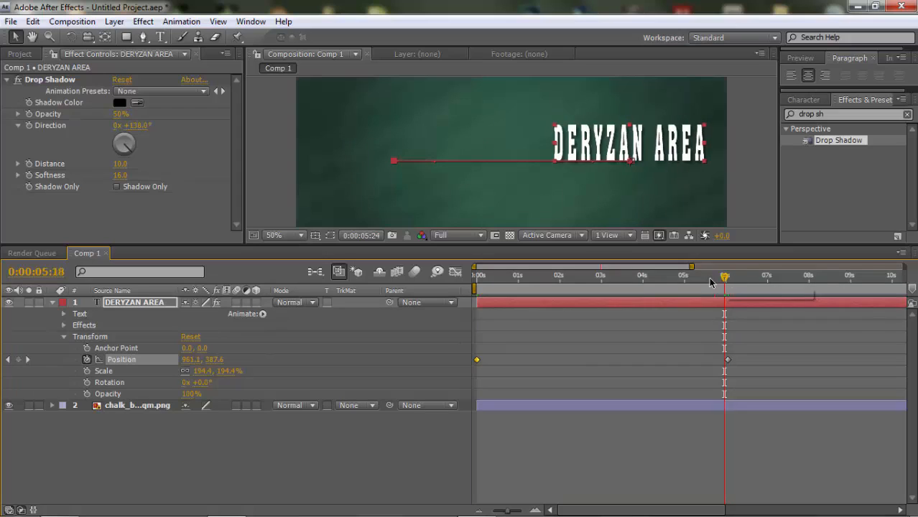
pyautogui.moveTo(710, 281); pyautogui.dragTo(477, 280)
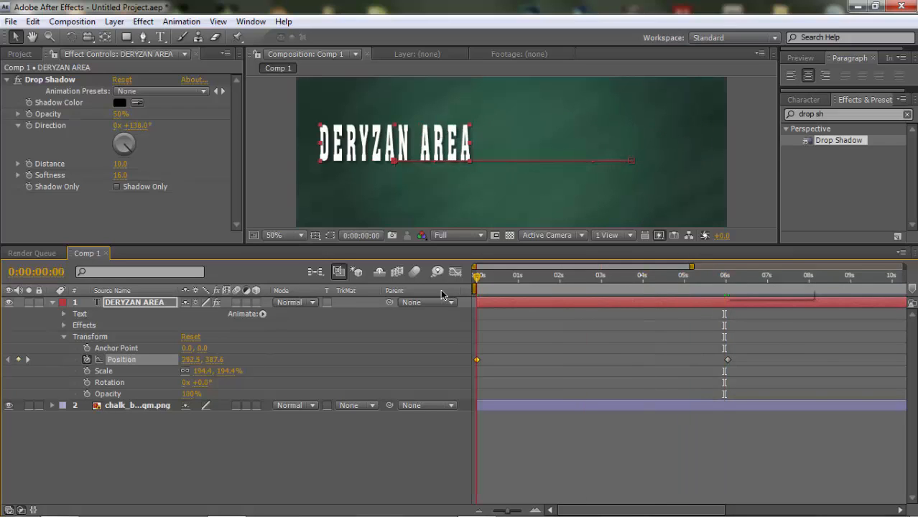
pyautogui.click(750, 158)
pyautogui.click(479, 277)
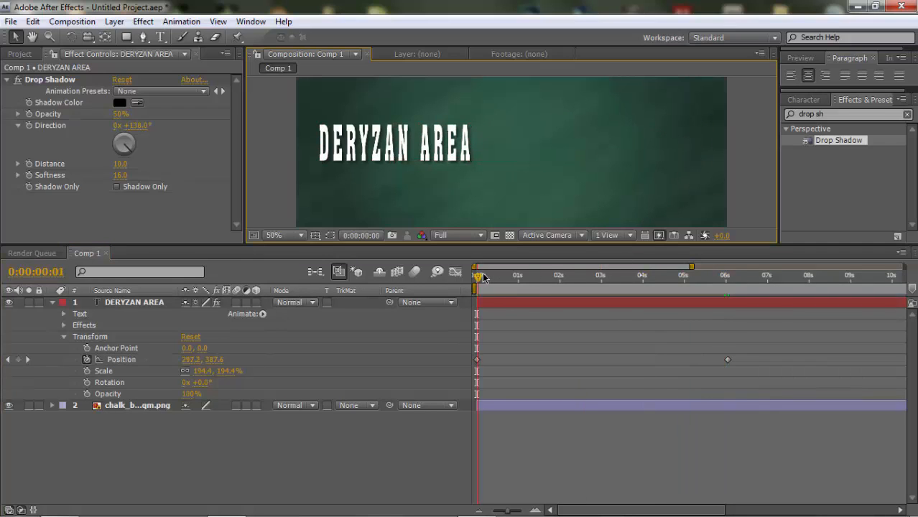
pyautogui.moveTo(483, 277); pyautogui.dragTo(723, 311)
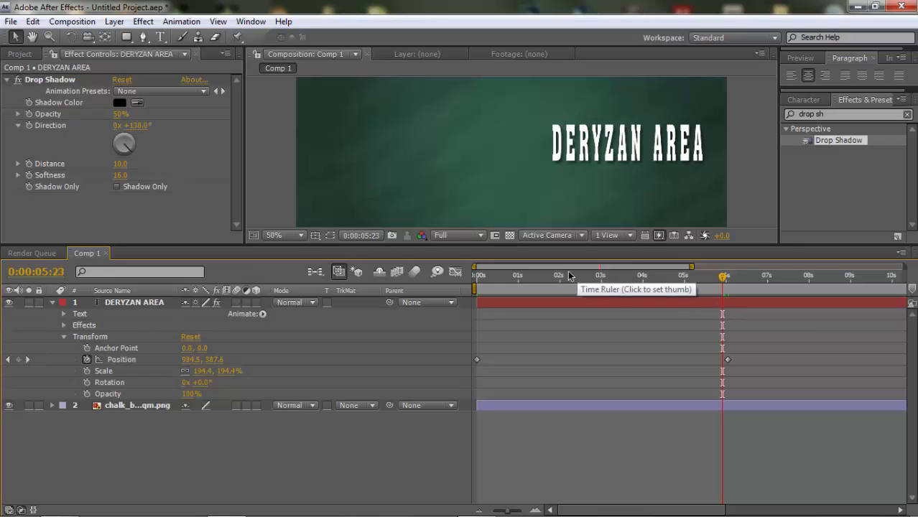
pyautogui.moveTo(568, 279); pyautogui.dragTo(609, 280)
pyautogui.moveTo(532, 318); pyautogui.dragTo(829, 284)
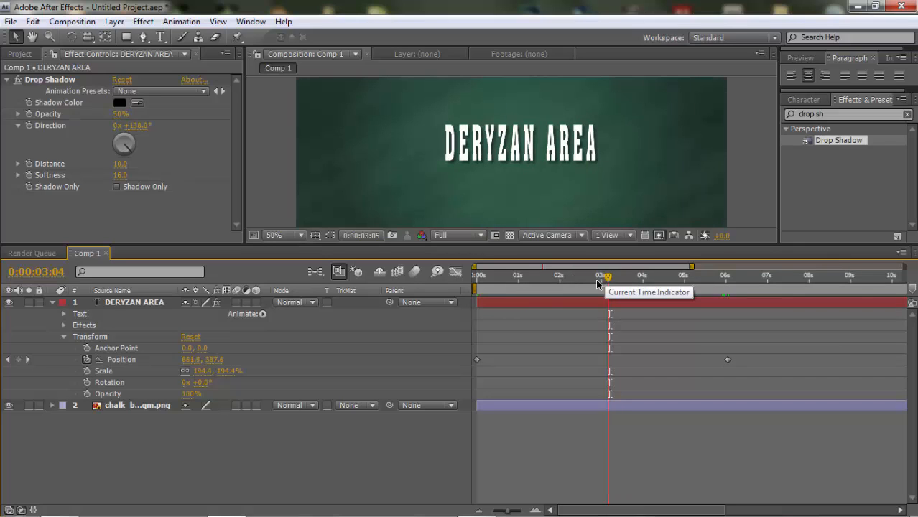
pyautogui.moveTo(610, 281); pyautogui.dragTo(468, 293)
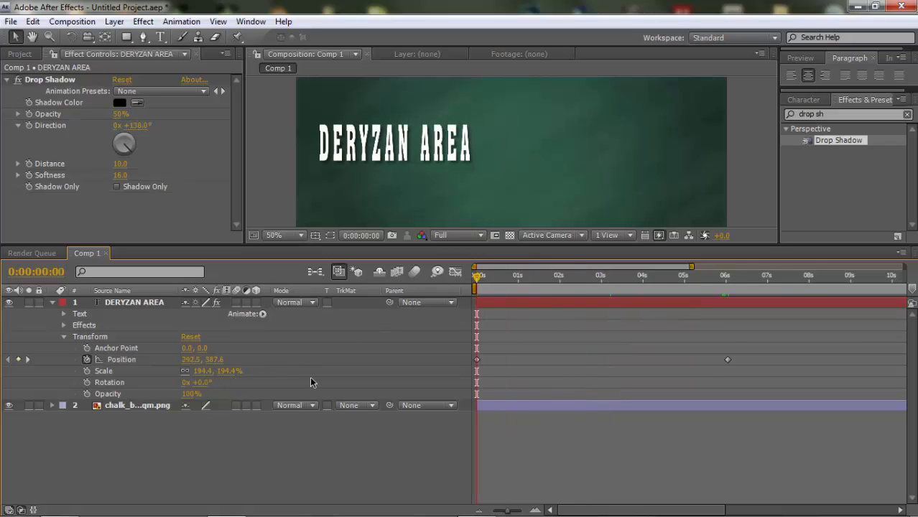
# Animate the title's Scale with keyframes at 0:00:00:00, at 0:00:03:01 with about 233.4%, and at 0:00:06:01 with about 190.4%
pyautogui.click(421, 151)
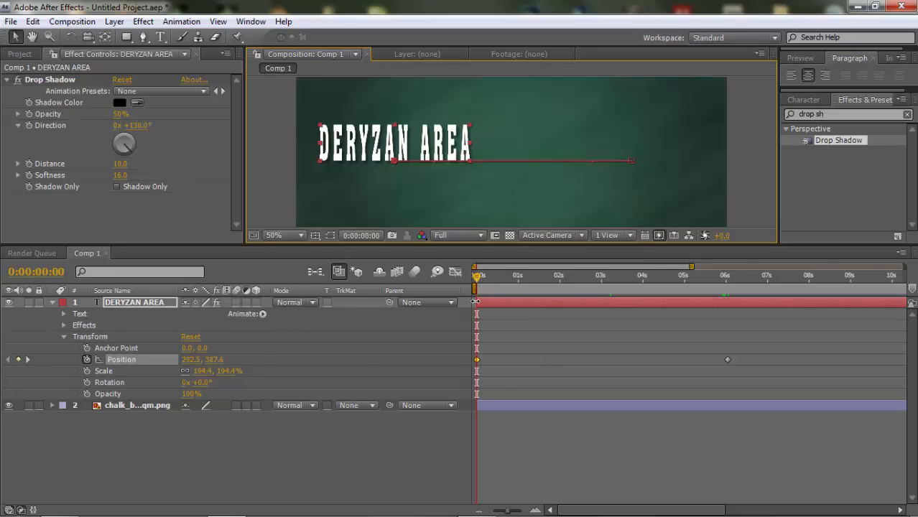
pyautogui.click(477, 349)
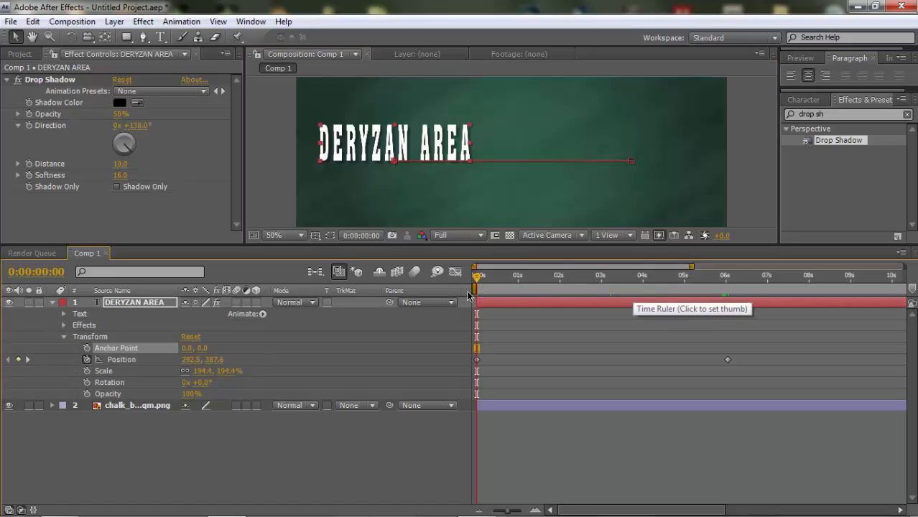
pyautogui.click(86, 371)
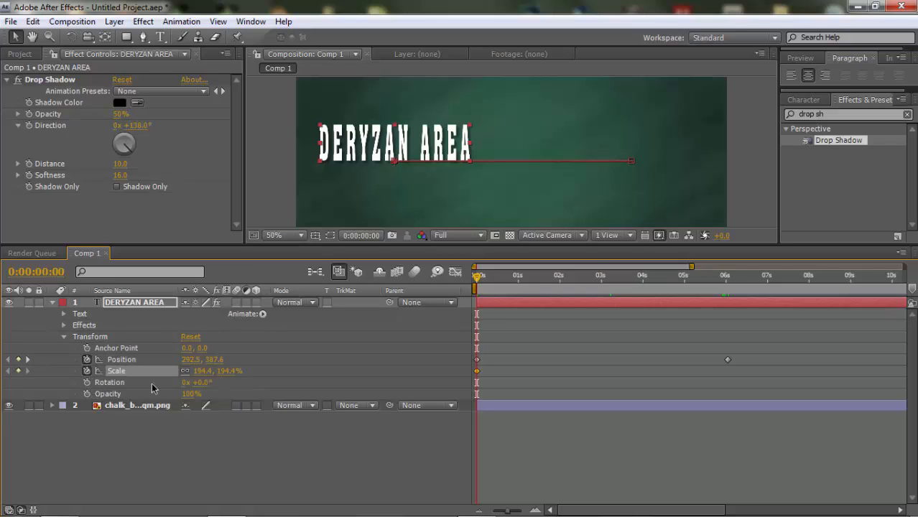
pyautogui.click(603, 284)
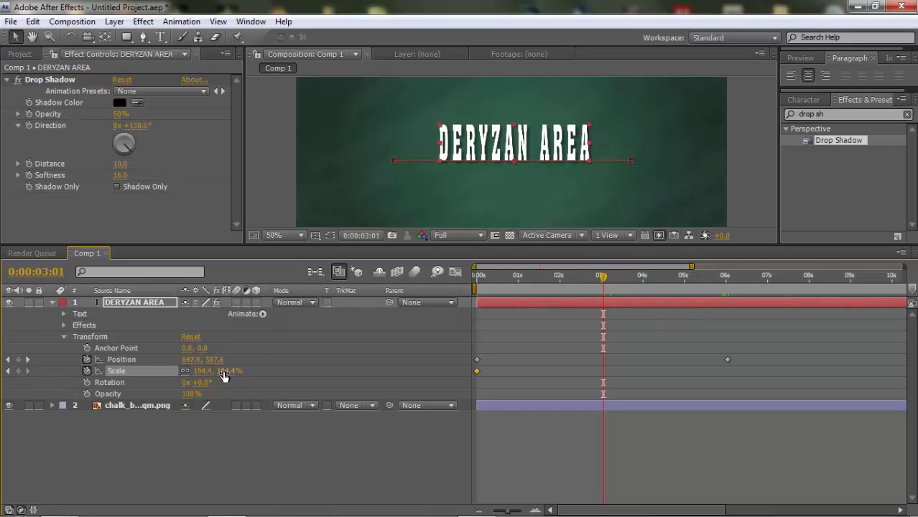
pyautogui.moveTo(224, 375); pyautogui.dragTo(255, 375)
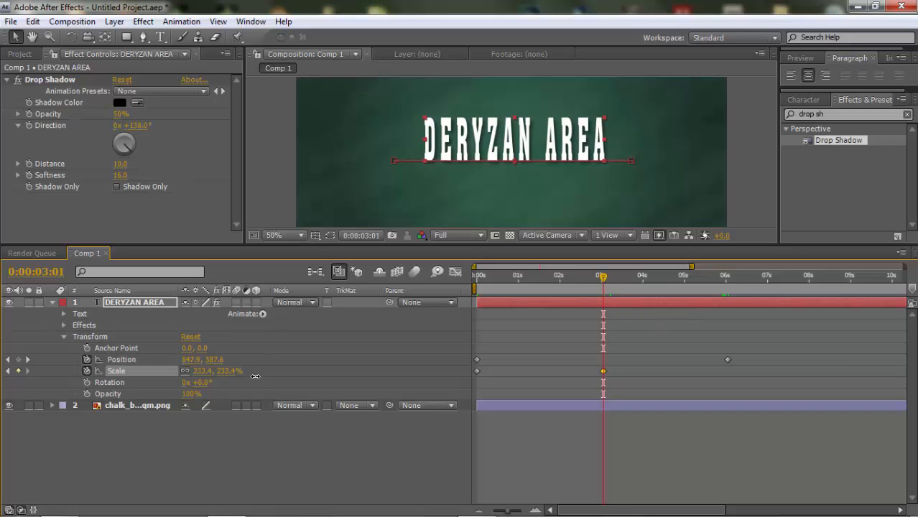
pyautogui.click(725, 286)
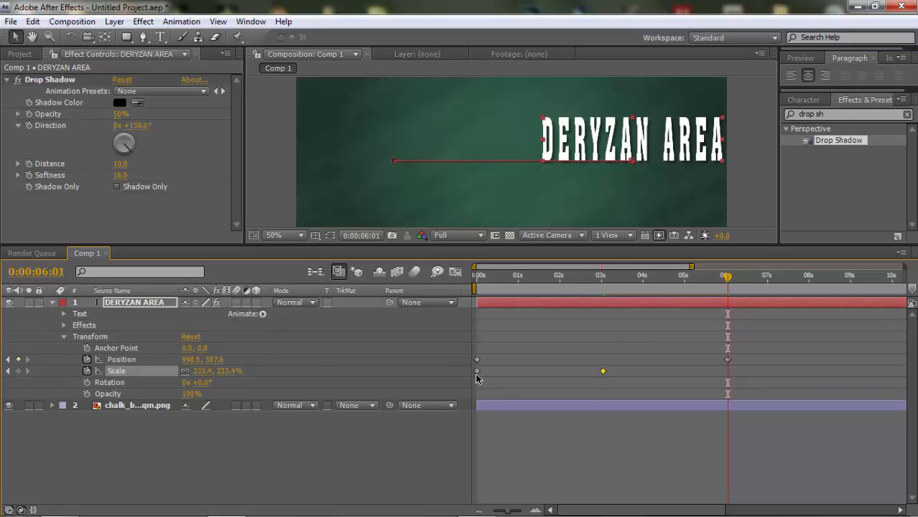
pyautogui.moveTo(221, 370); pyautogui.dragTo(189, 370)
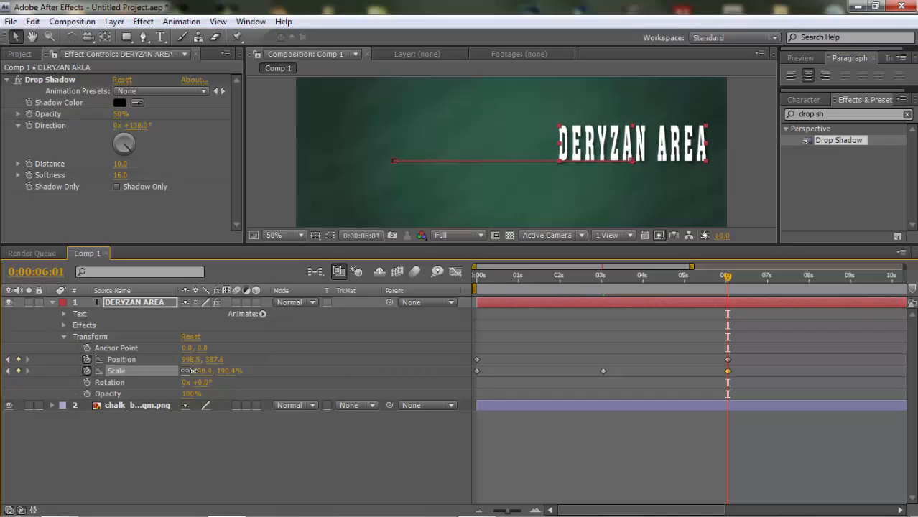
# Review the title's combined Position and Scale animation from 0:00:00:00 with the layer deselected, ending back at 0:00:00:00
pyautogui.click(475, 281)
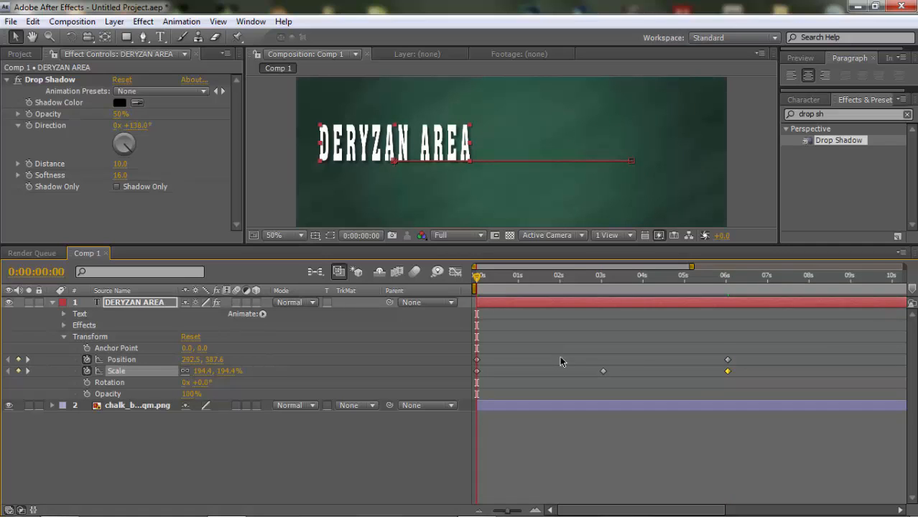
pyautogui.moveTo(554, 351); pyautogui.dragTo(764, 397)
pyautogui.click(528, 347)
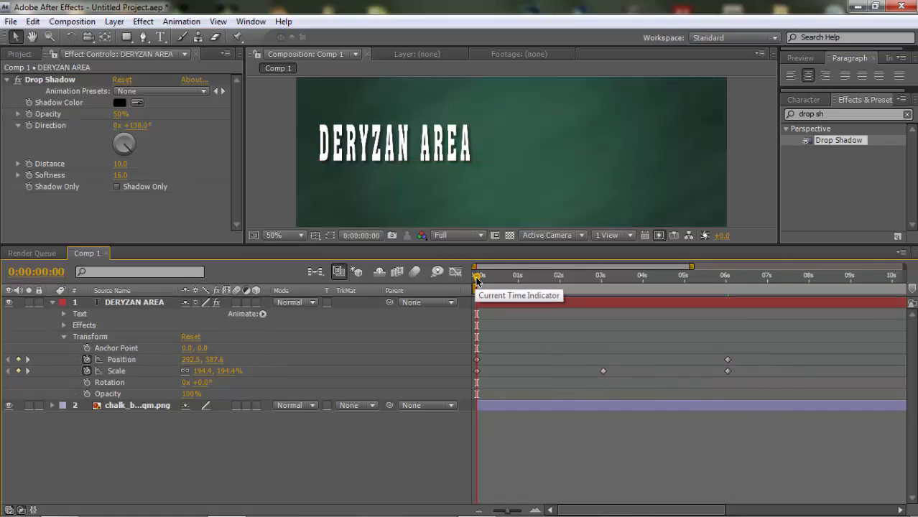
pyautogui.moveTo(480, 279); pyautogui.dragTo(473, 357)
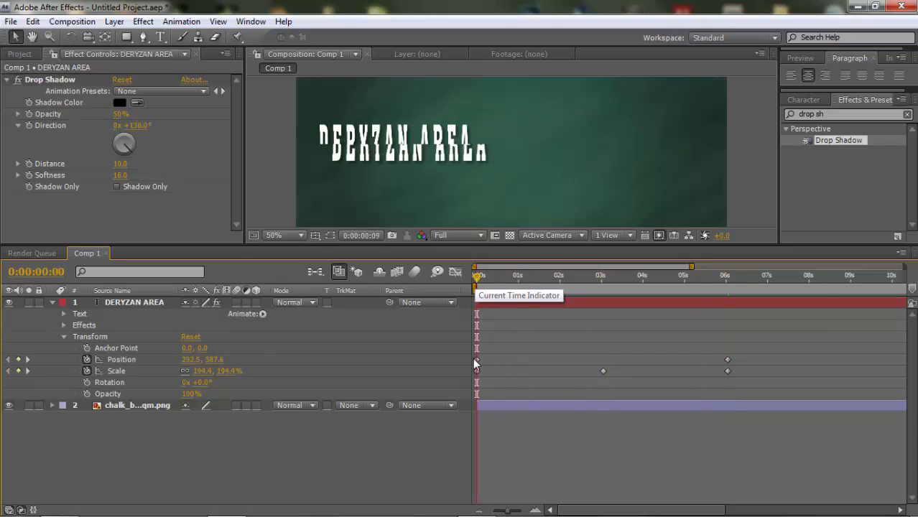
# Animate the title's Rotation with keyframes of about 0x+201.0° at 0:00:00:00 and 1x+3.0° at 0:00:06:01
pyautogui.click(86, 383)
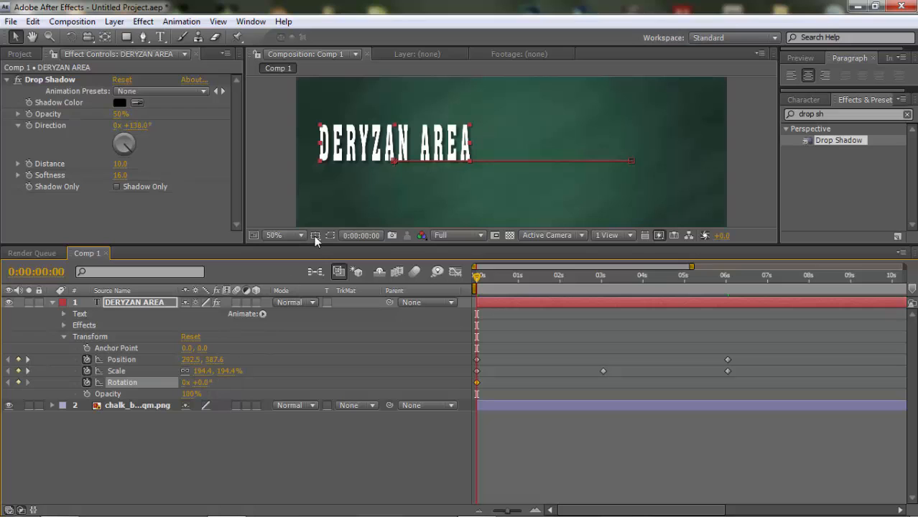
pyautogui.moveTo(203, 382); pyautogui.dragTo(358, 402)
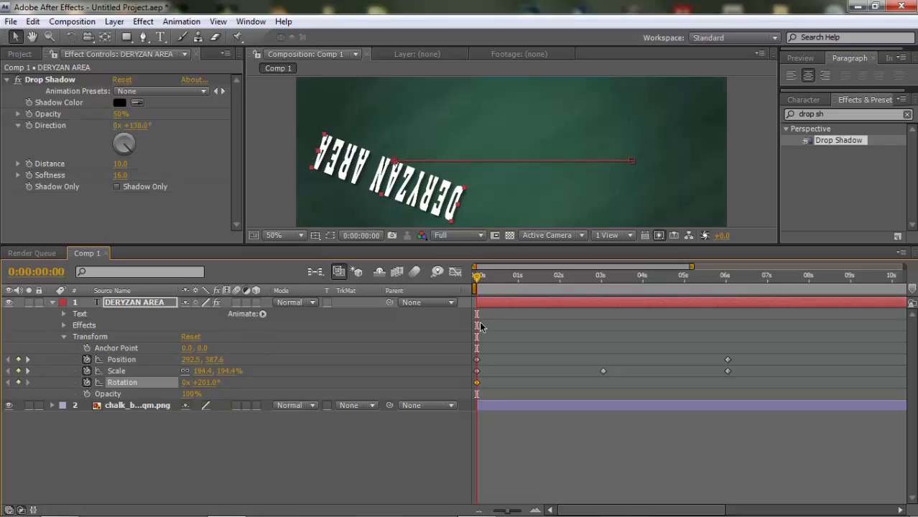
pyautogui.moveTo(477, 278); pyautogui.dragTo(726, 301)
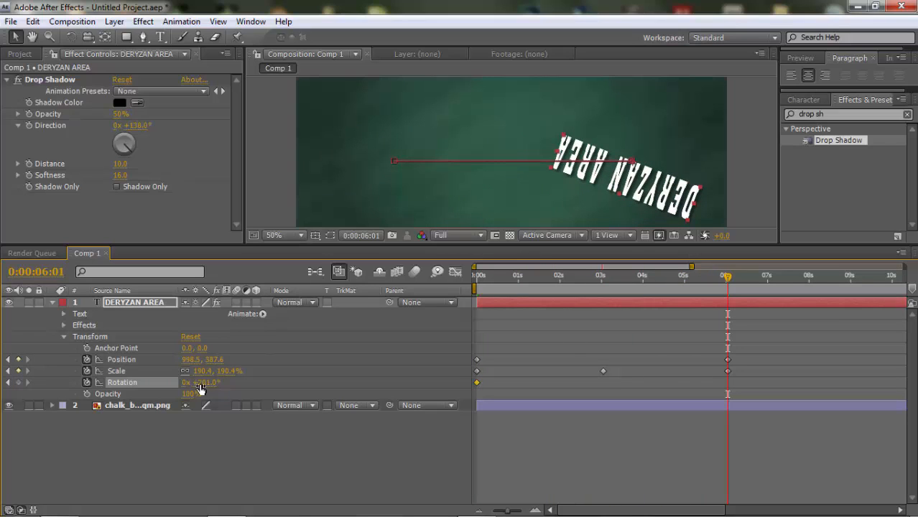
pyautogui.moveTo(247, 385); pyautogui.dragTo(311, 385)
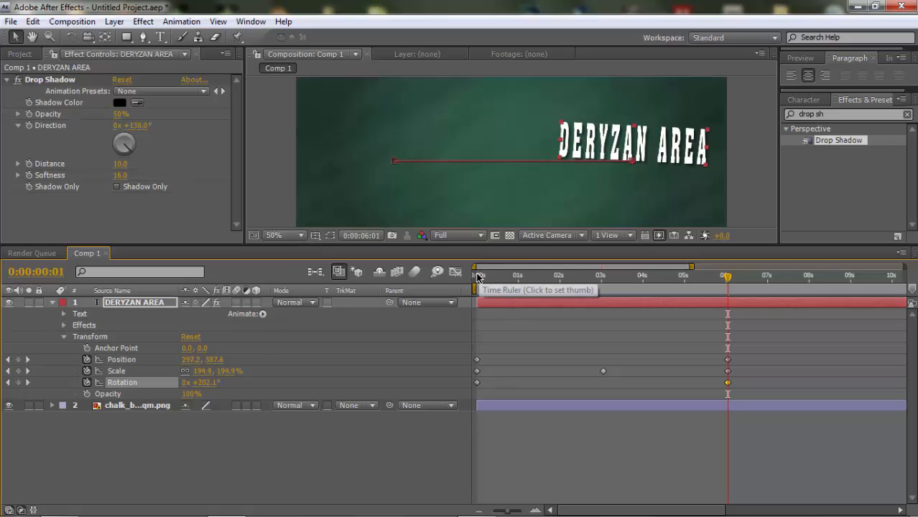
# Review the title's rotation from 0:00:00:00 to 0:00:06:04 and deselect the layer
pyautogui.press('Home')
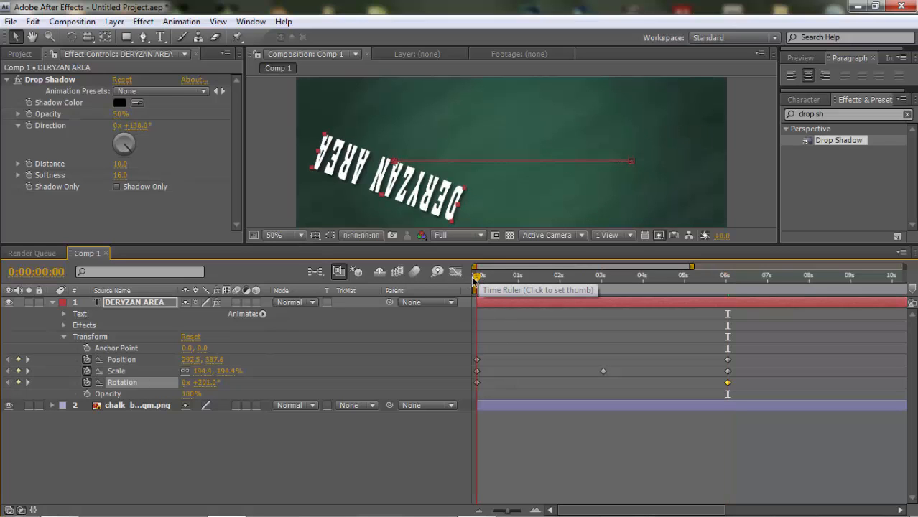
pyautogui.moveTo(474, 282); pyautogui.dragTo(736, 317)
pyautogui.click(755, 204)
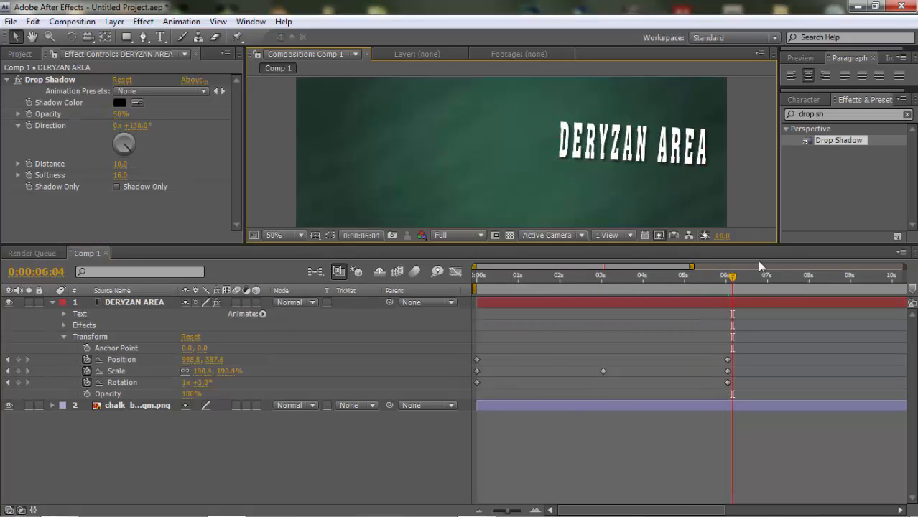
# Animate the title's Opacity with keyframes of 100% at 0:00:05:12 and 0% at 0:00:06:21, then preview the fade with the layer deselected
pyautogui.moveTo(736, 279); pyautogui.dragTo(732, 303)
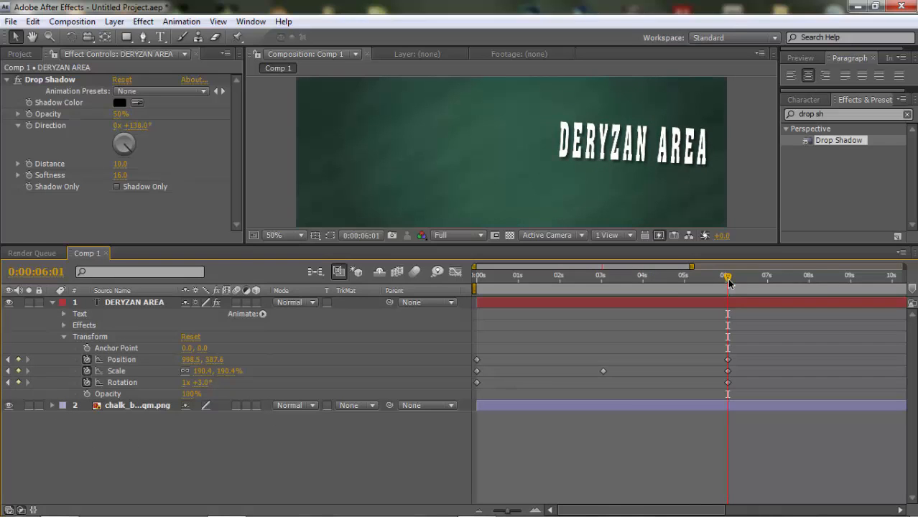
pyautogui.moveTo(729, 282); pyautogui.dragTo(703, 284)
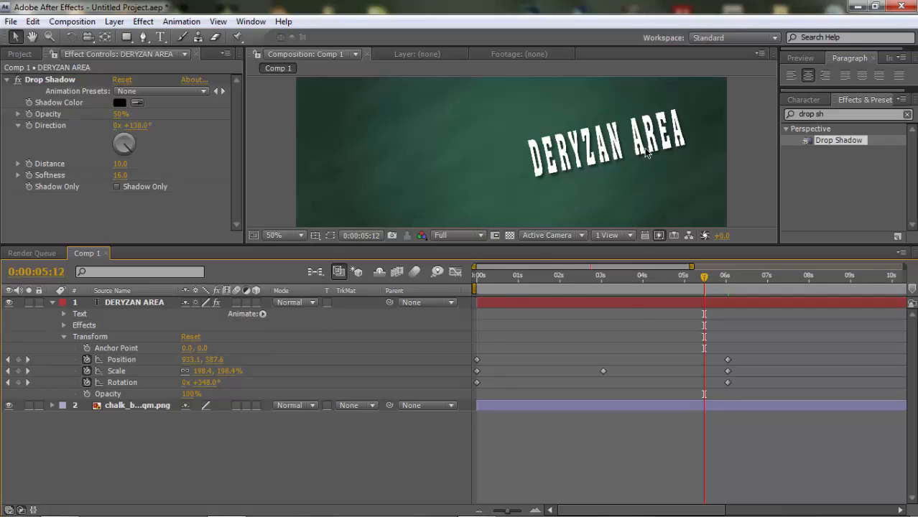
pyautogui.click(87, 394)
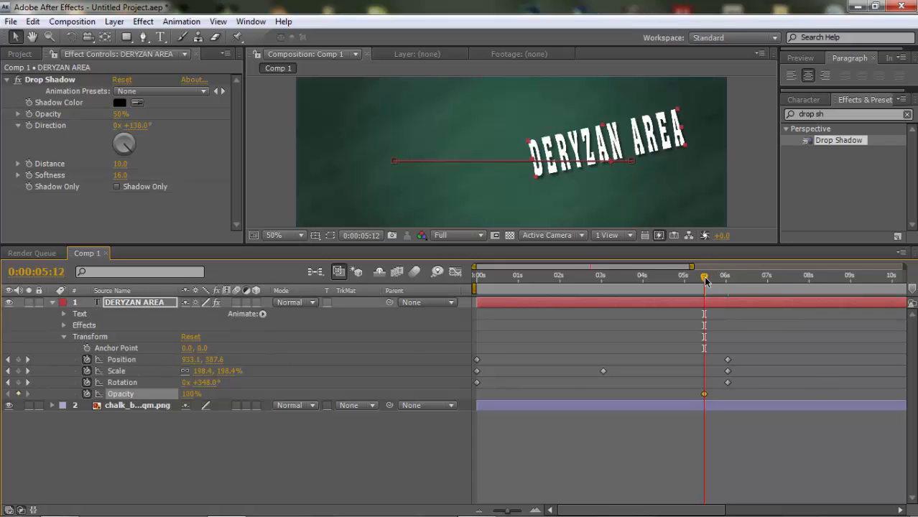
pyautogui.moveTo(704, 280); pyautogui.dragTo(760, 291)
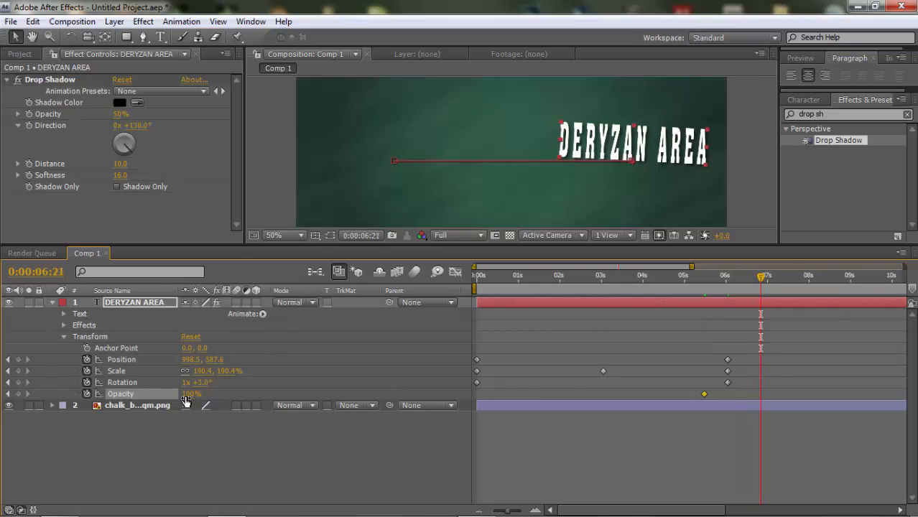
pyautogui.moveTo(185, 396); pyautogui.dragTo(105, 406)
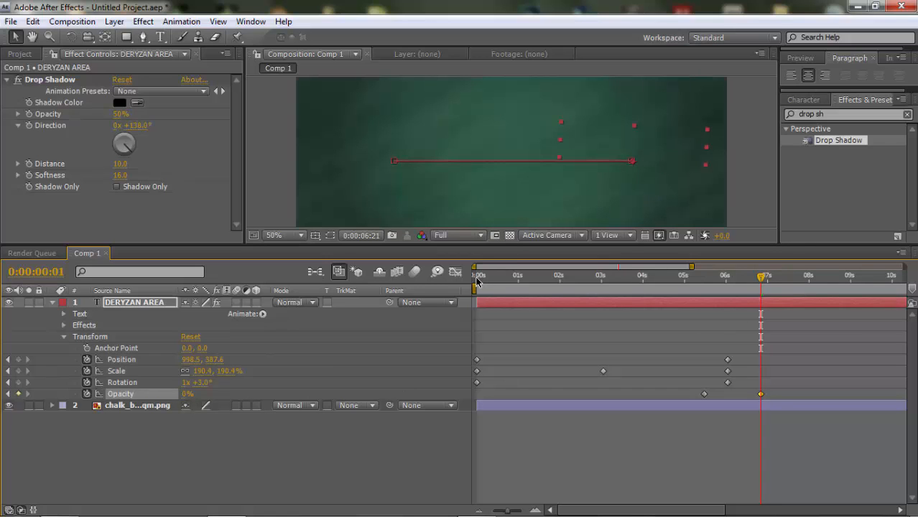
pyautogui.moveTo(476, 281); pyautogui.dragTo(802, 327)
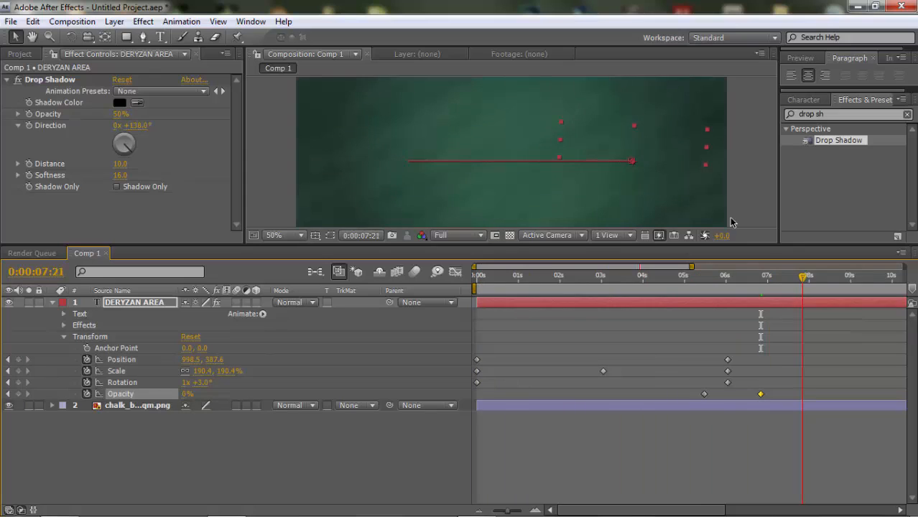
pyautogui.click(732, 221)
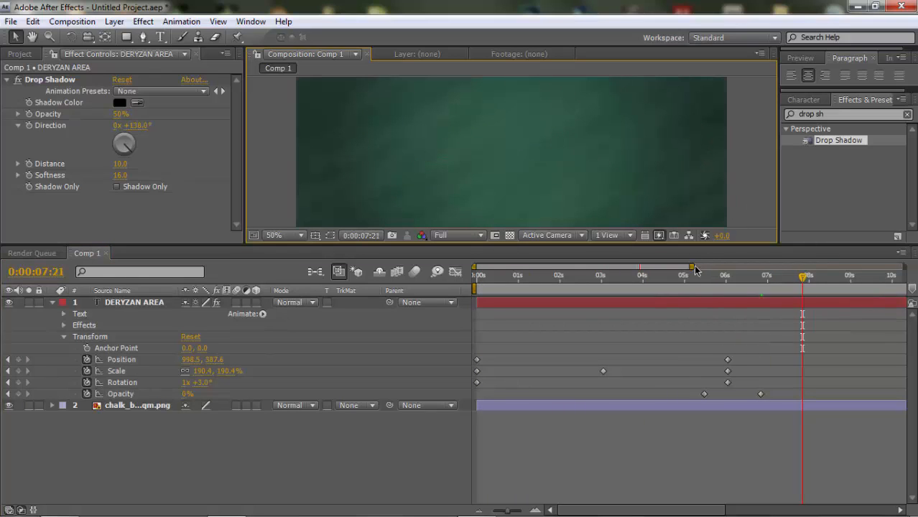
# Zoom the time ruler out to the whole composition and enlarge the composition viewer, with its magnification set to Fit
pyautogui.moveTo(693, 267); pyautogui.dragTo(912, 287)
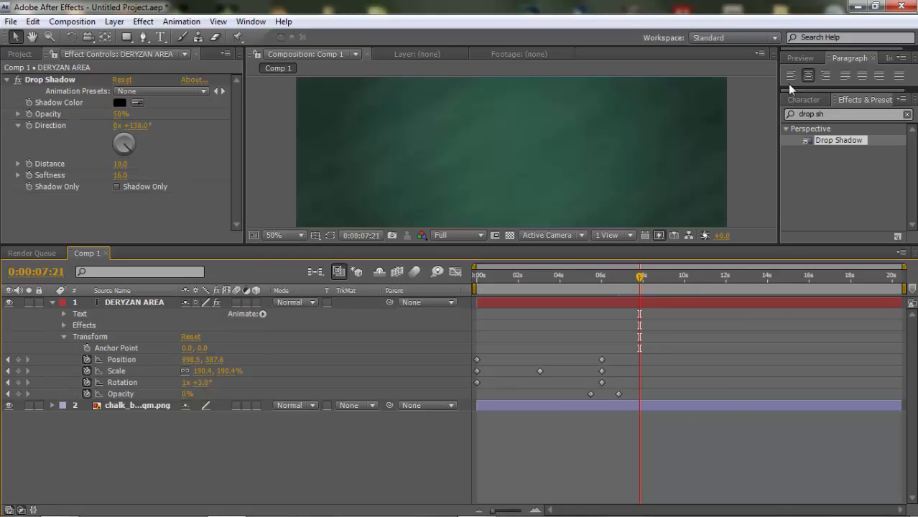
pyautogui.scroll(-2, 692, 164)
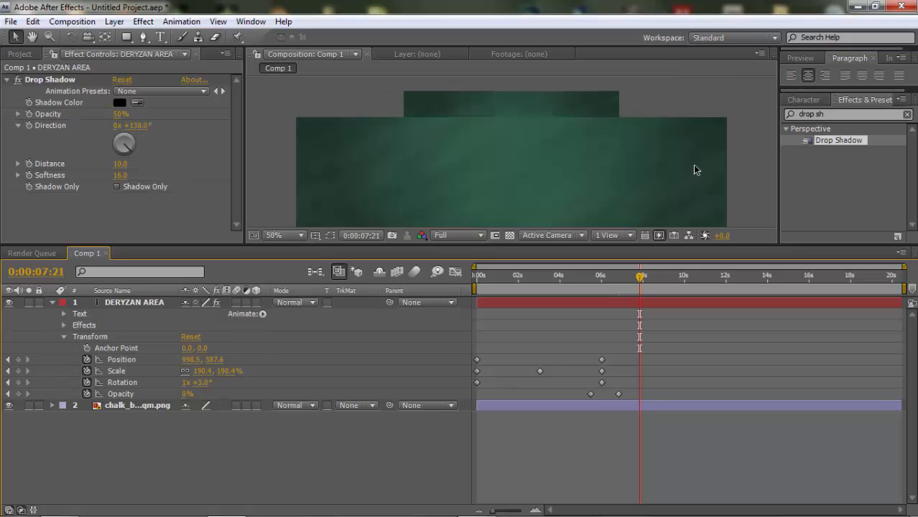
pyautogui.moveTo(651, 242); pyautogui.dragTo(568, 317)
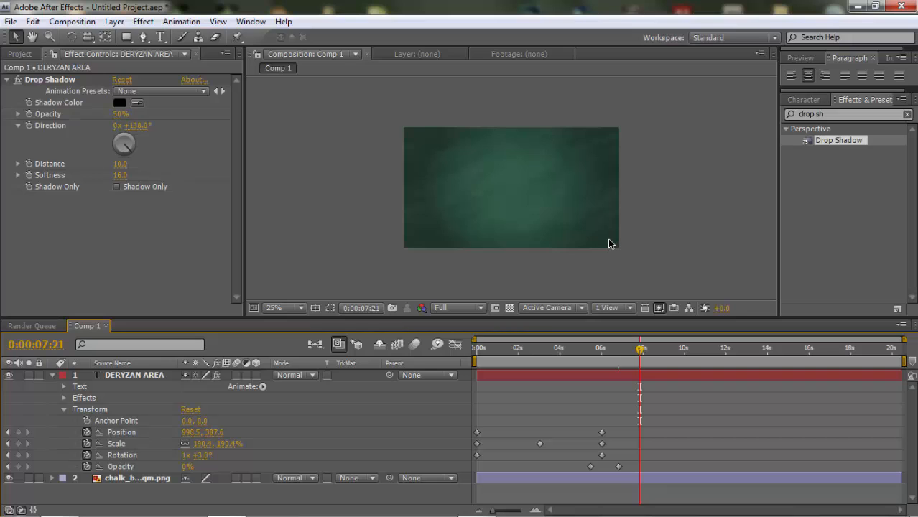
pyautogui.scroll(2, 607, 237)
pyautogui.scroll(-2, 606, 236)
pyautogui.click(294, 309)
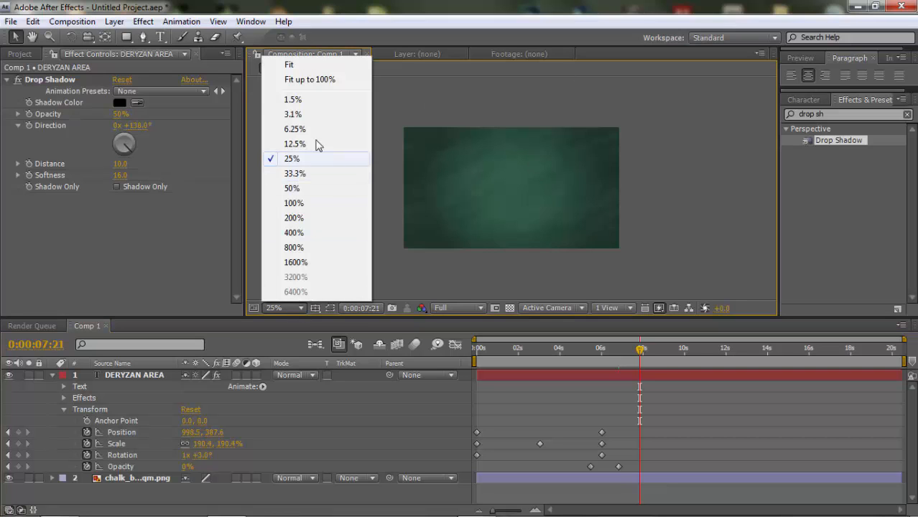
pyautogui.click(320, 66)
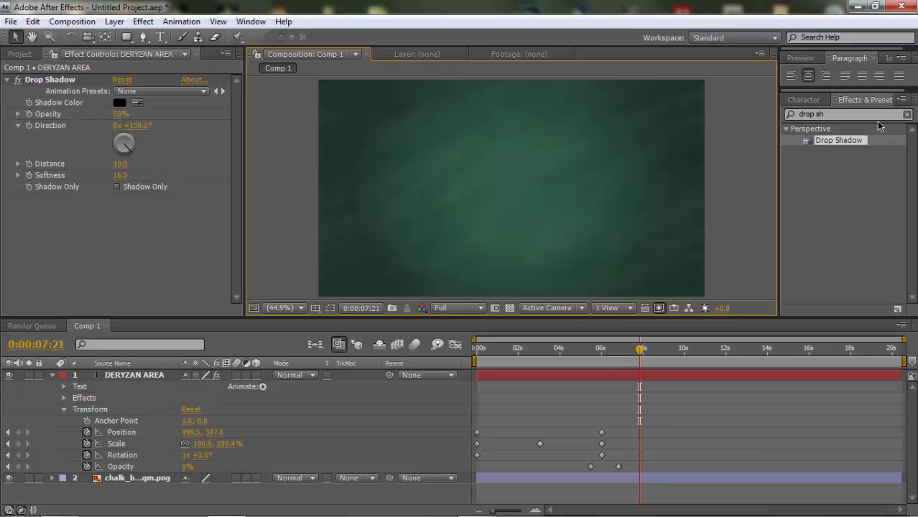
# Set the current time to 0:00:06:03, then run a RAM preview of the title animation and stop it
pyautogui.click(802, 58)
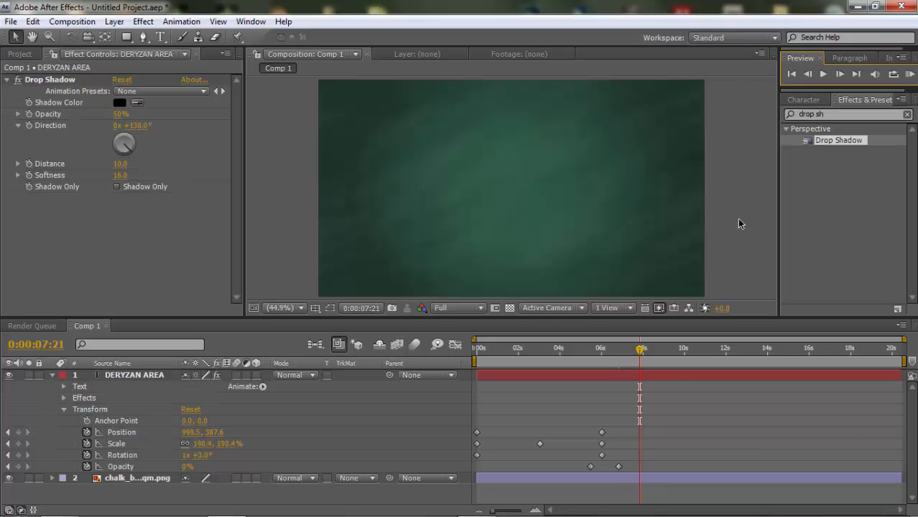
pyautogui.moveTo(640, 349); pyautogui.dragTo(603, 359)
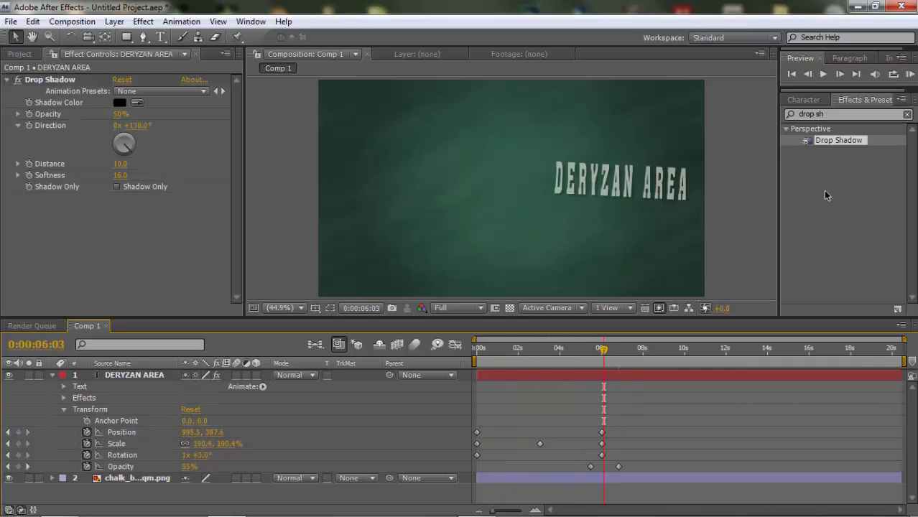
pyautogui.click(908, 76)
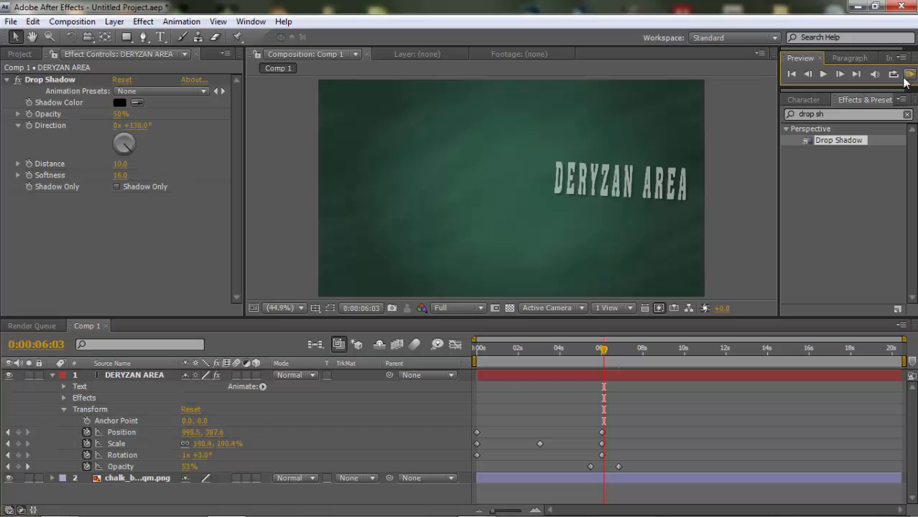
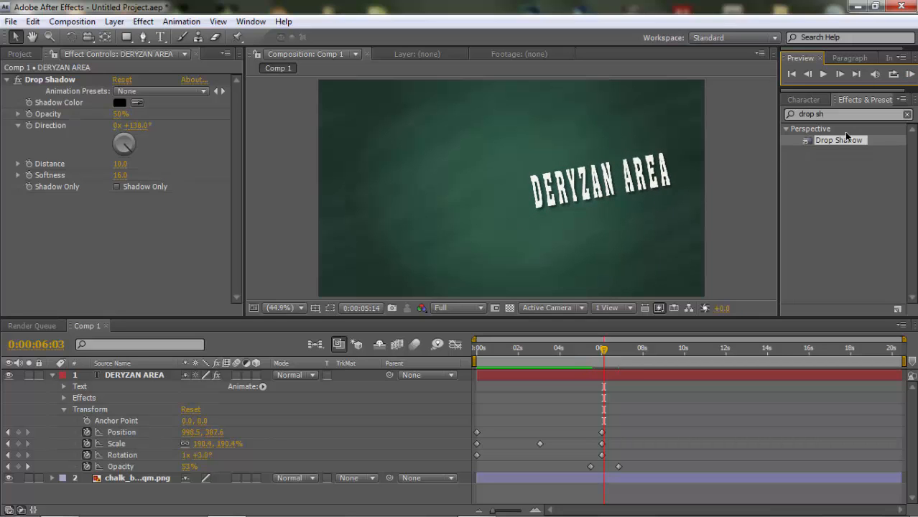
pyautogui.click(910, 77)
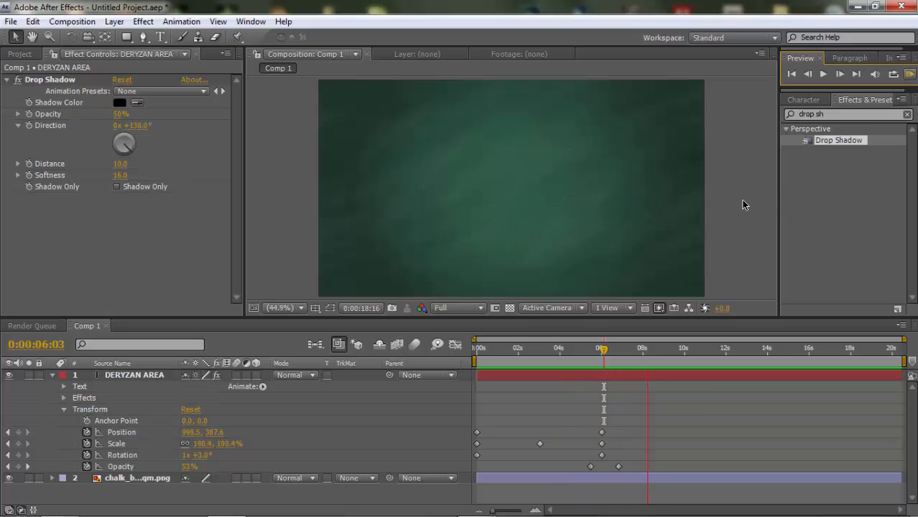
pyautogui.press('space')
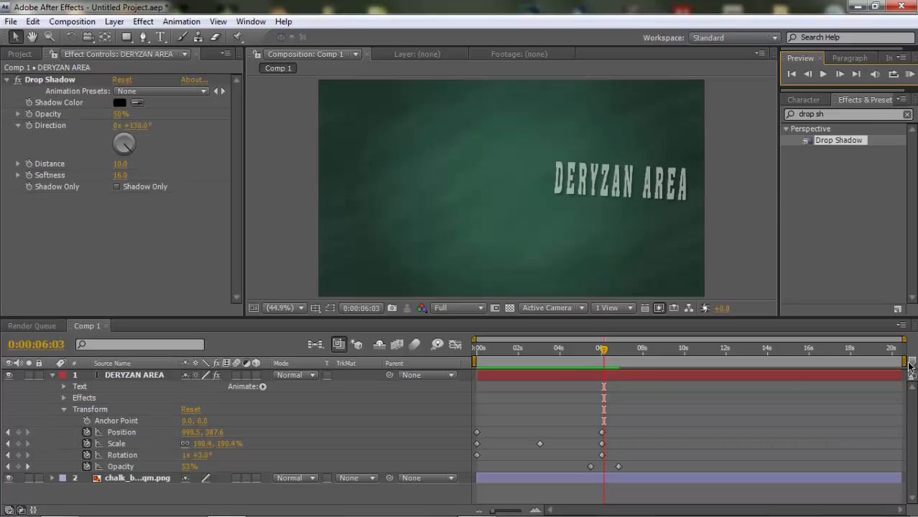
# Examine the title's fade-out by moving the current time around the Opacity keyframes, ending at 0:00:06:23
pyautogui.moveTo(606, 351); pyautogui.dragTo(608, 393)
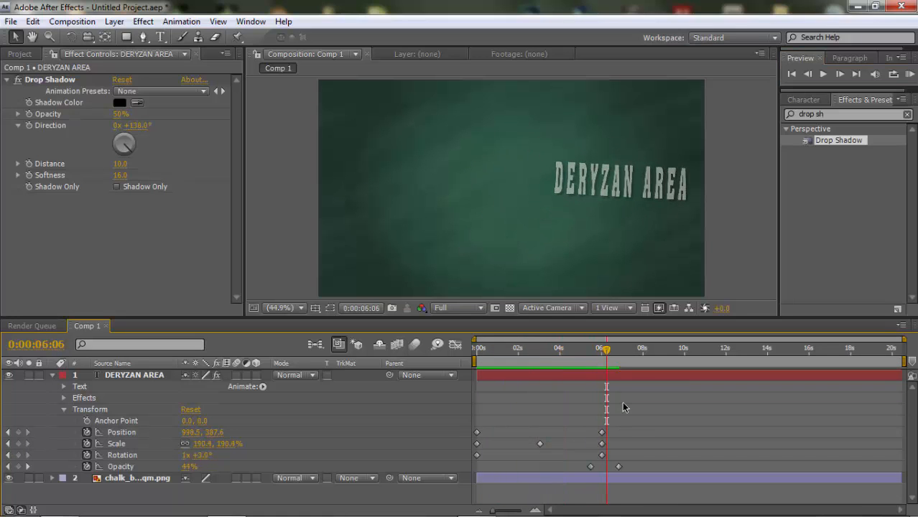
pyautogui.moveTo(602, 350); pyautogui.dragTo(583, 376)
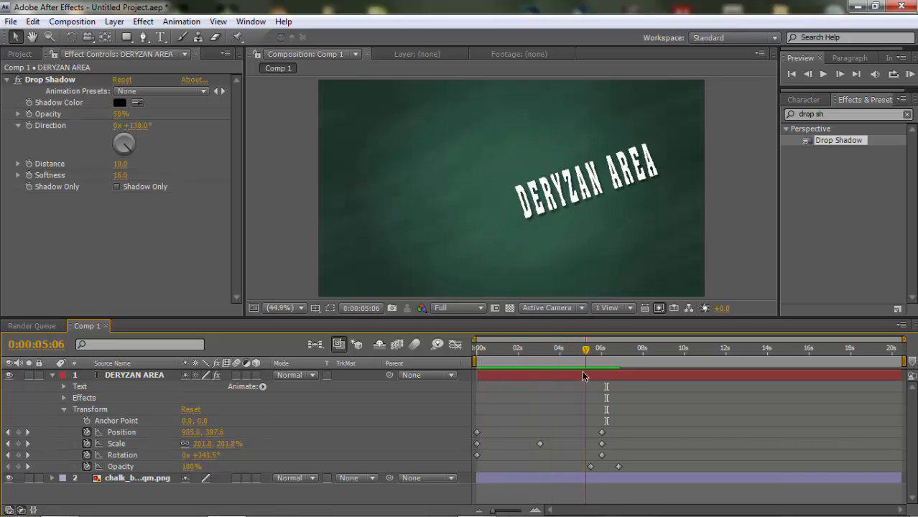
pyautogui.click(288, 171)
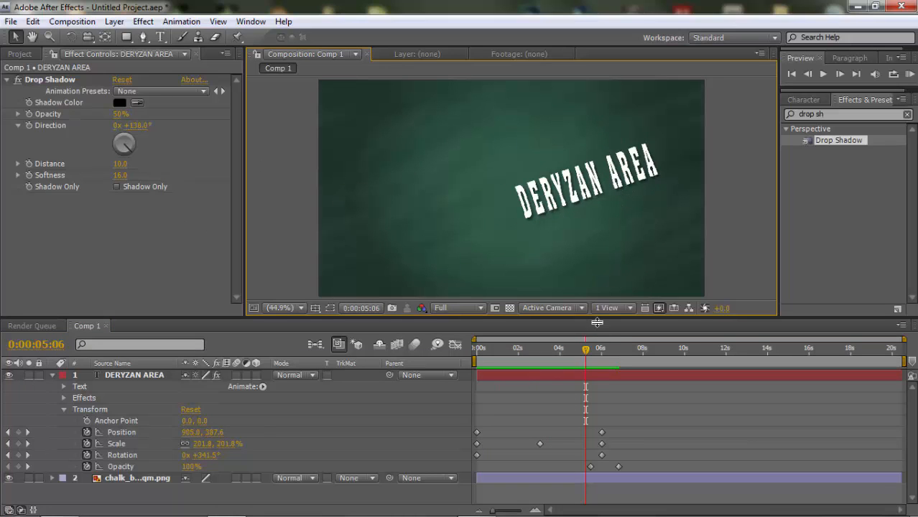
pyautogui.moveTo(583, 351); pyautogui.dragTo(620, 376)
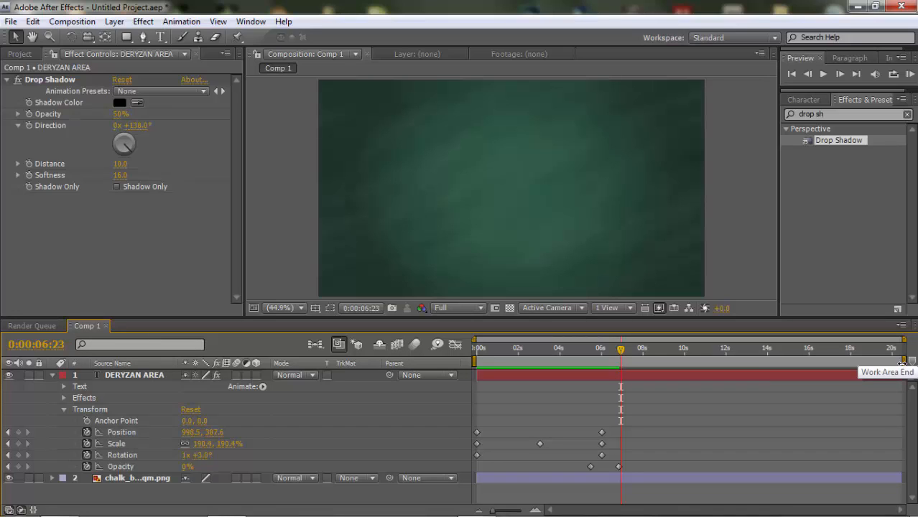
# Shorten the work area to end shortly after the title's last Opacity keyframe, with the current time at 0:00:06:20
pyautogui.moveTo(902, 362); pyautogui.dragTo(622, 362)
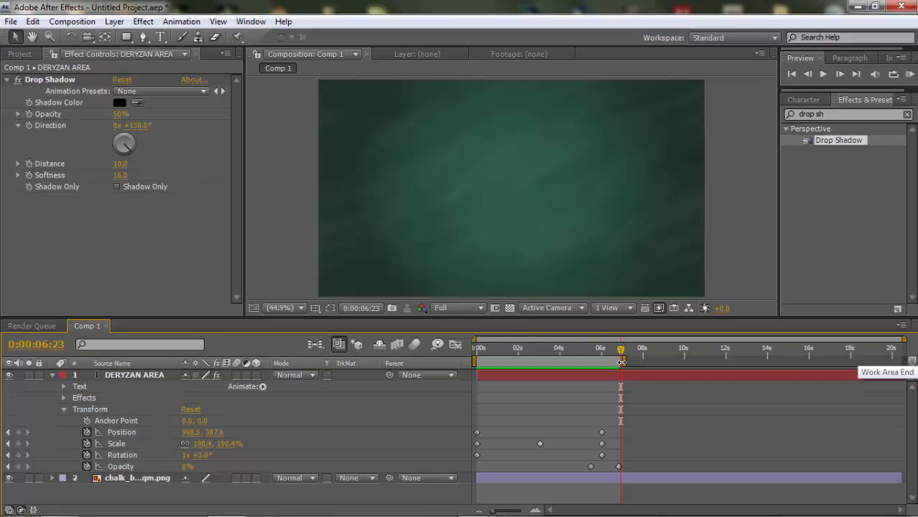
pyautogui.moveTo(620, 350); pyautogui.dragTo(913, 385)
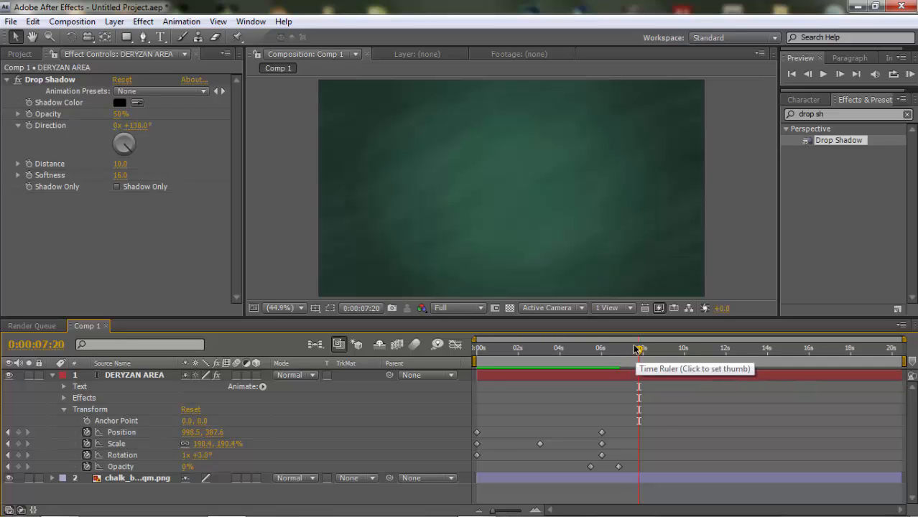
pyautogui.moveTo(638, 350); pyautogui.dragTo(614, 357)
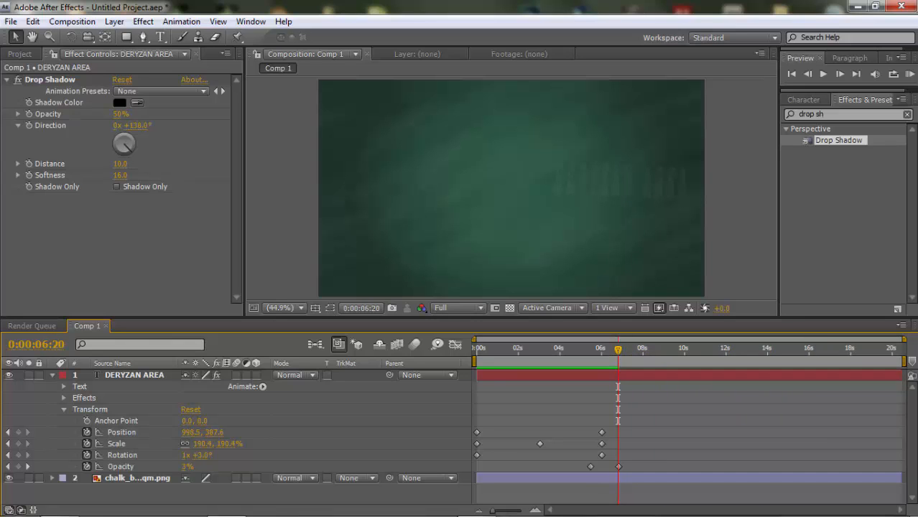
pyautogui.moveTo(903, 361); pyautogui.dragTo(630, 361)
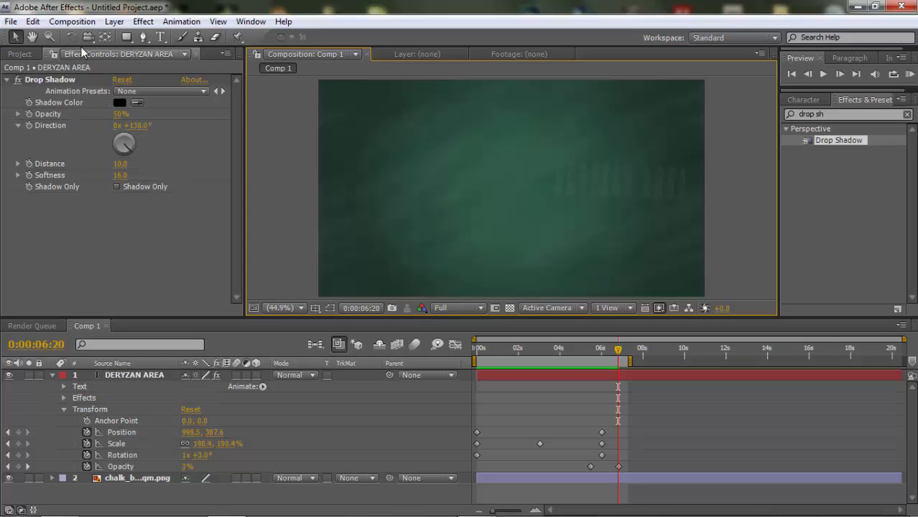
# Add Comp 1 to the render queue and set its output module format to Windows Media, with audio output disabled
pyautogui.click(73, 23)
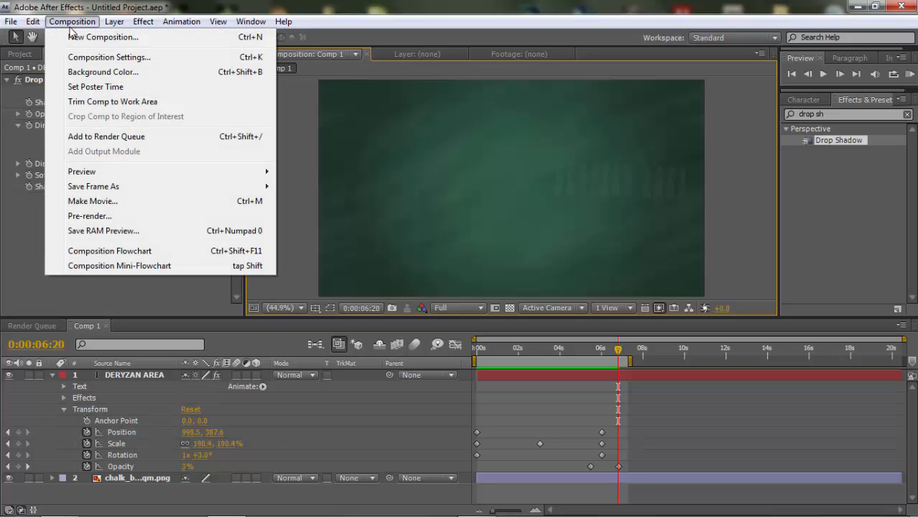
pyautogui.click(114, 138)
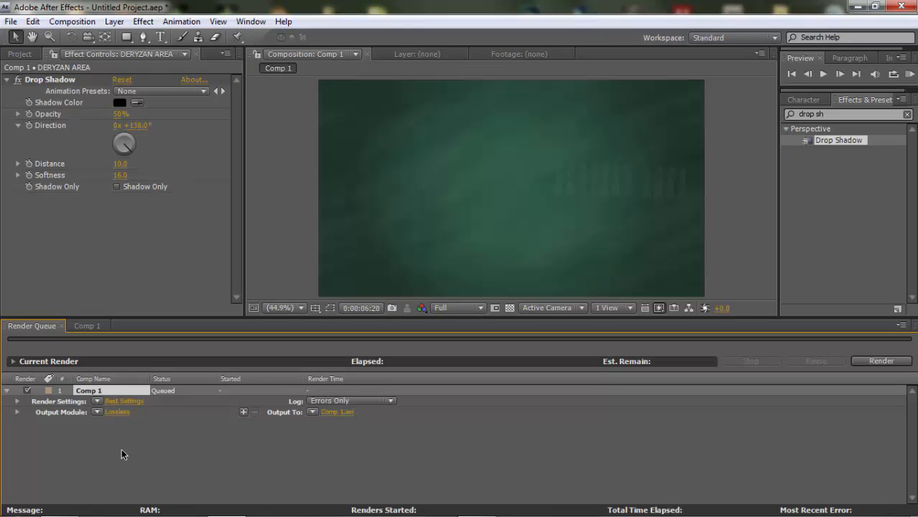
pyautogui.click(116, 411)
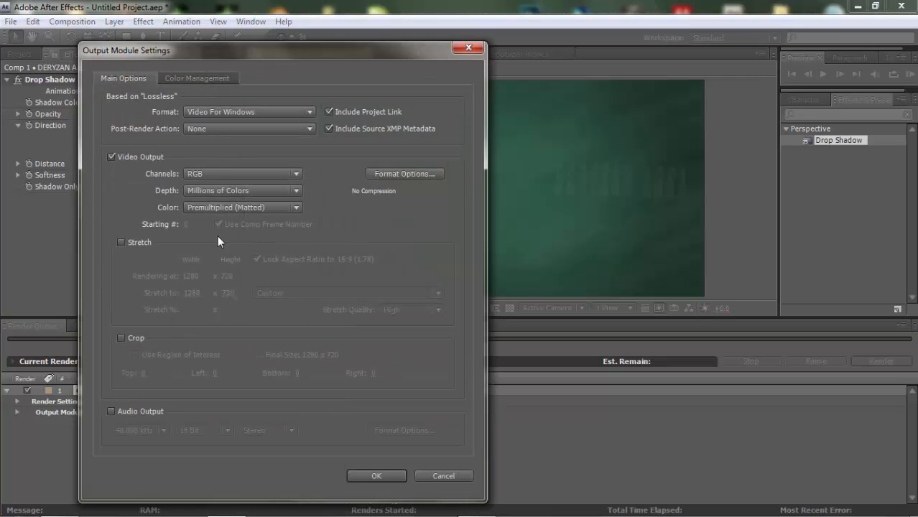
pyautogui.click(221, 112)
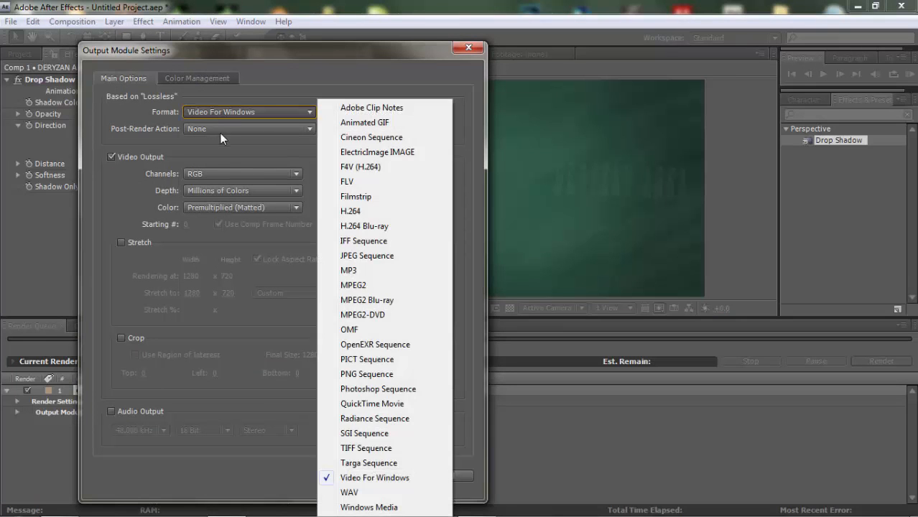
pyautogui.click(367, 507)
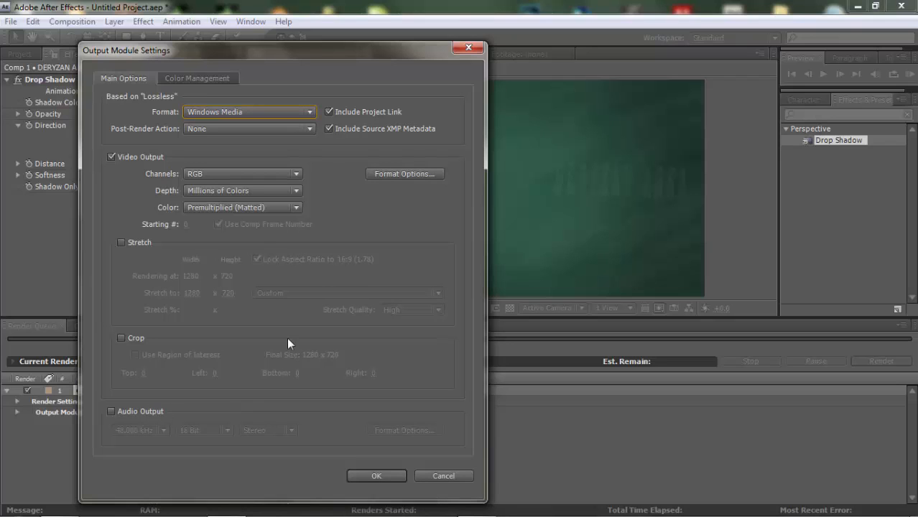
pyautogui.click(118, 411)
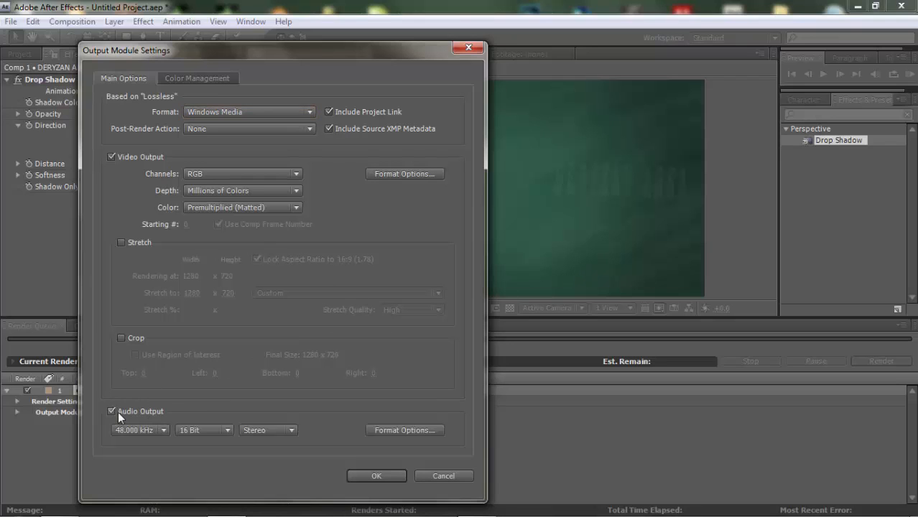
pyautogui.click(118, 411)
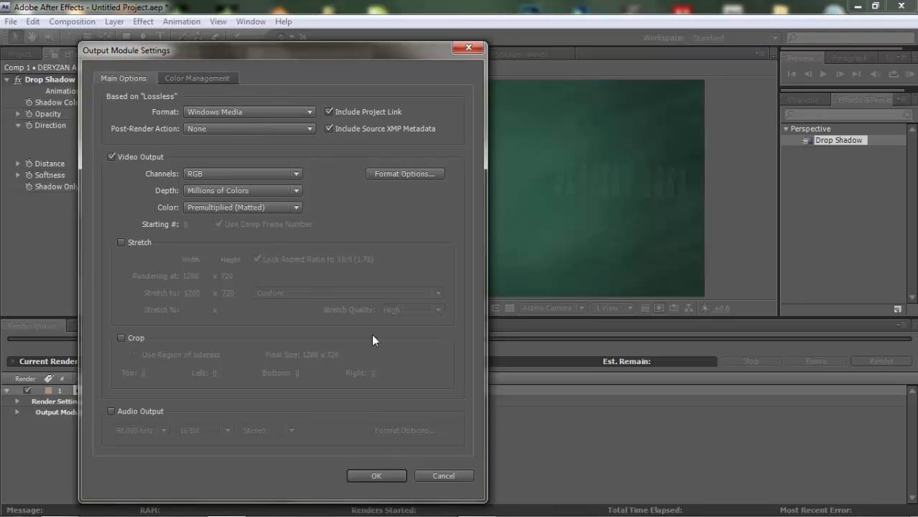
pyautogui.click(365, 474)
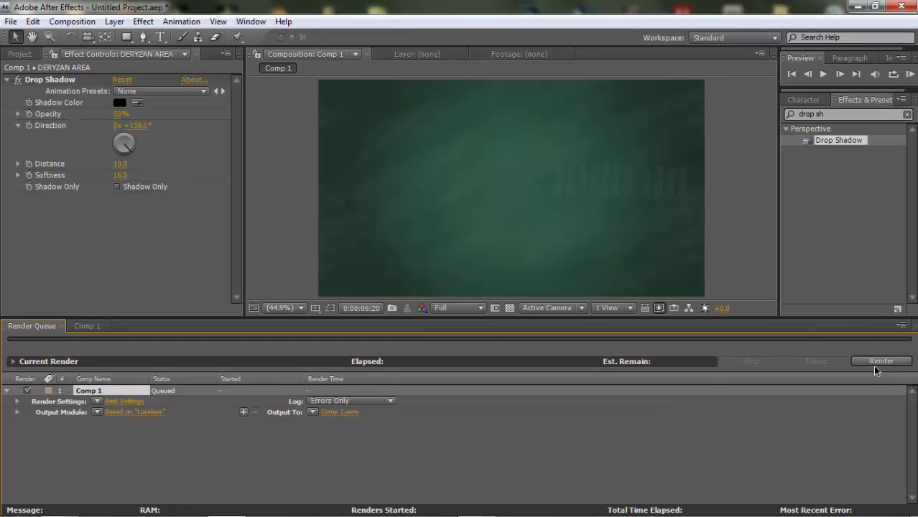
# Set the queued render's output file to deryzan as Windows Media (*.wmv) on Local Disk (C:)
pyautogui.click(338, 413)
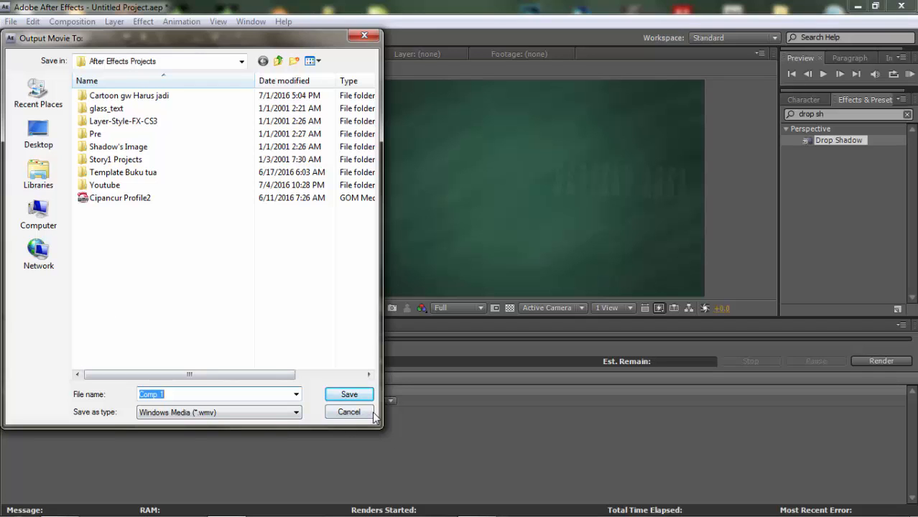
pyautogui.press('Return')
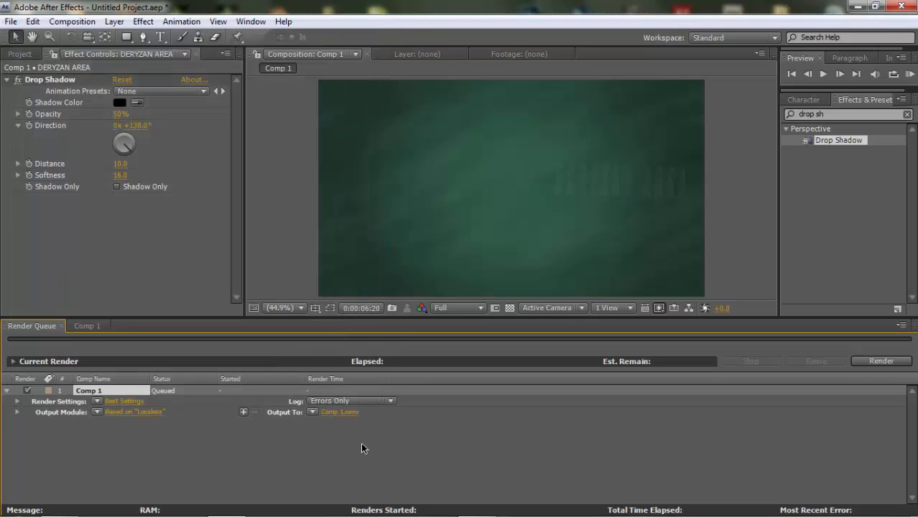
pyautogui.click(336, 413)
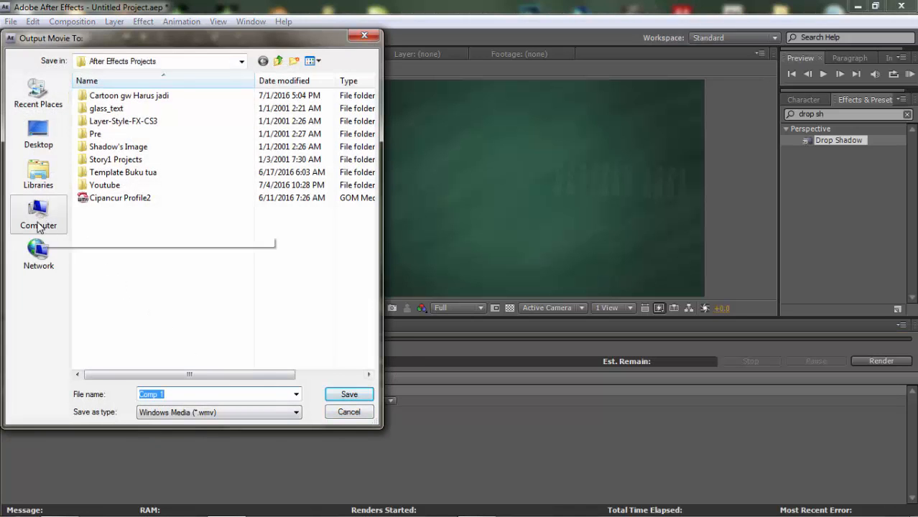
pyautogui.click(43, 226)
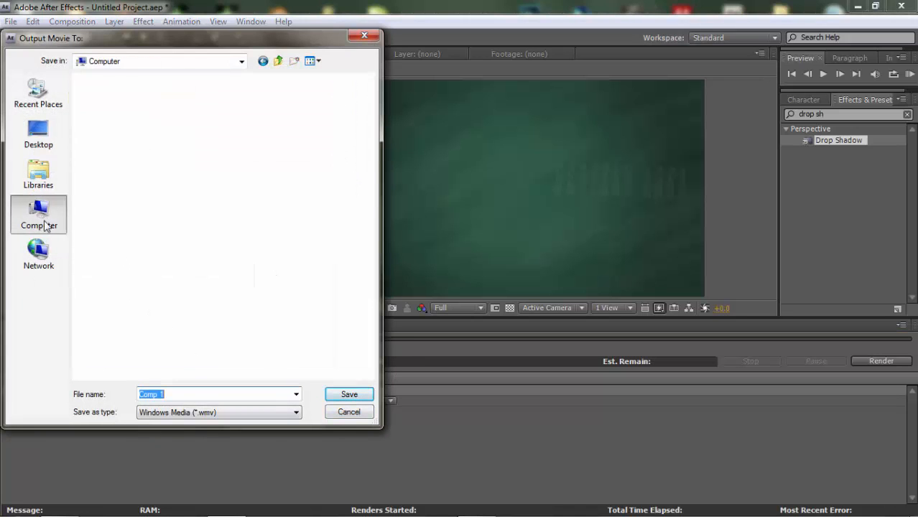
pyautogui.doubleClick(153, 117)
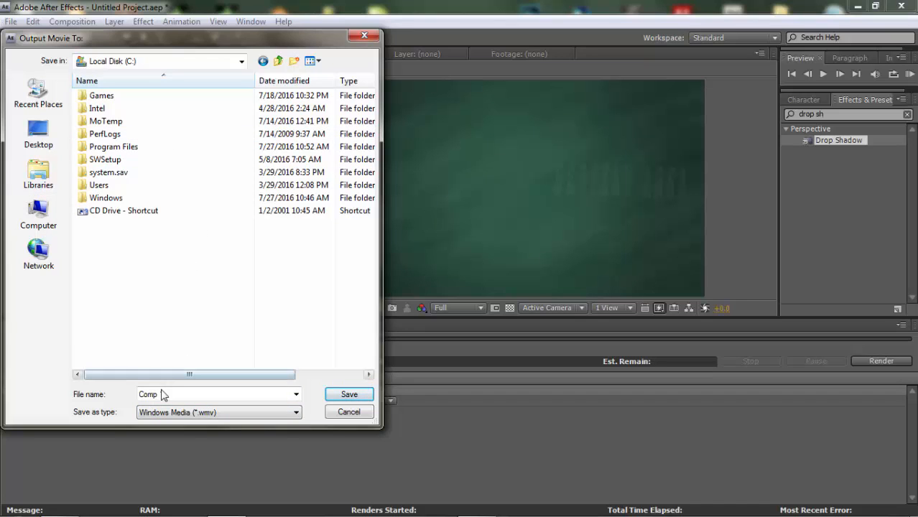
pyautogui.click(175, 394)
pyautogui.doubleClick(175, 394)
pyautogui.write('deryzan')
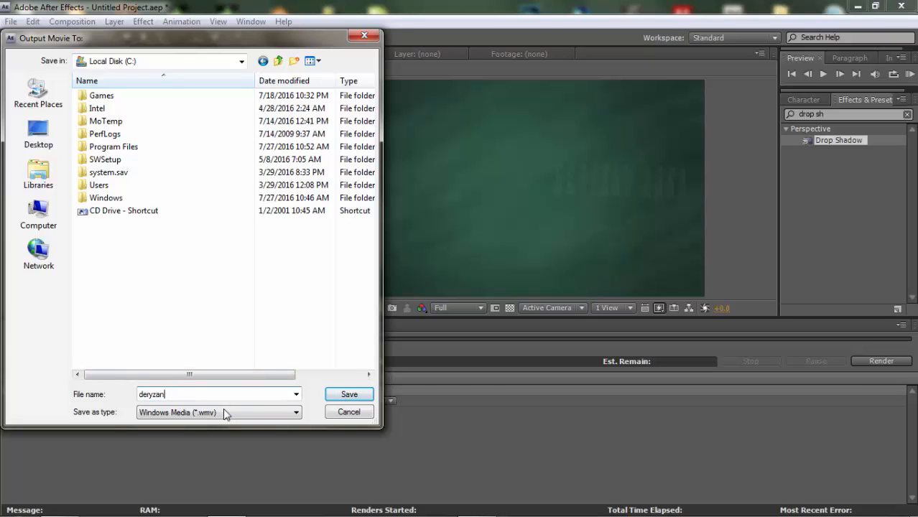
pyautogui.click(349, 394)
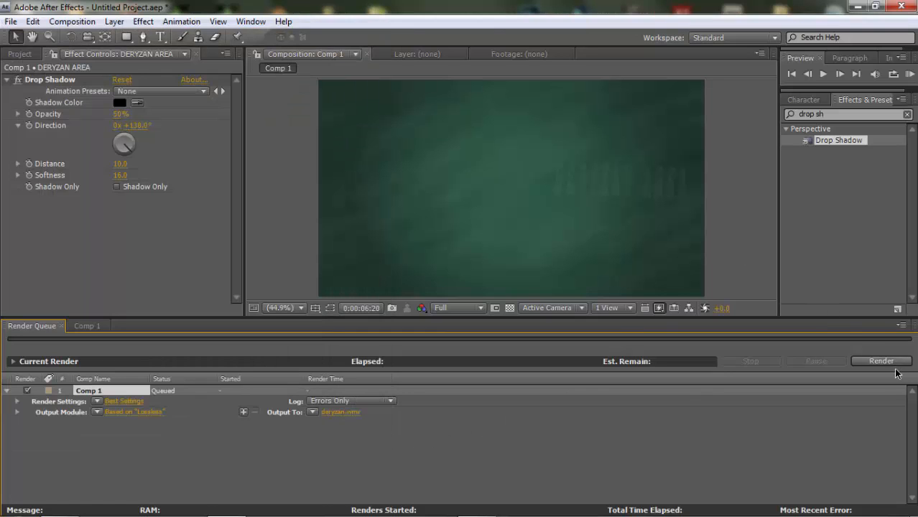
# Check the composition's timeline, return to the render queue and start rendering Comp 1
pyautogui.click(464, 420)
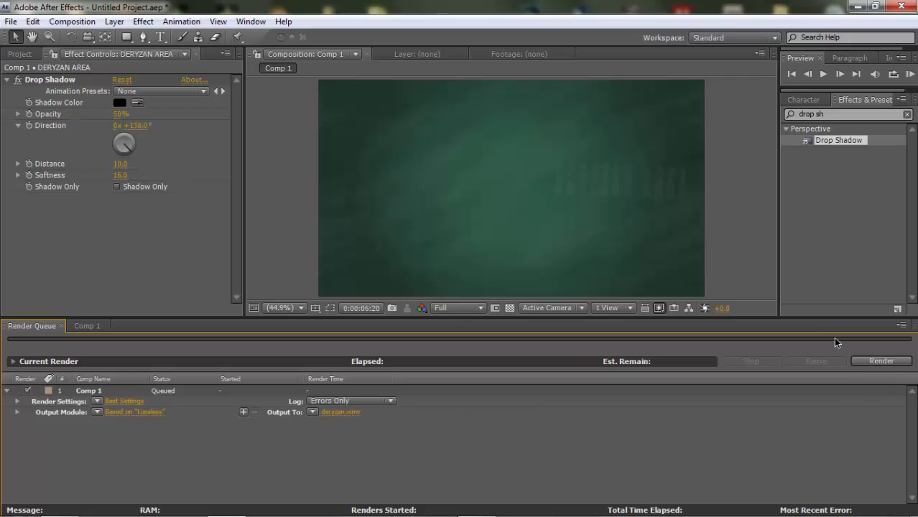
pyautogui.click(742, 104)
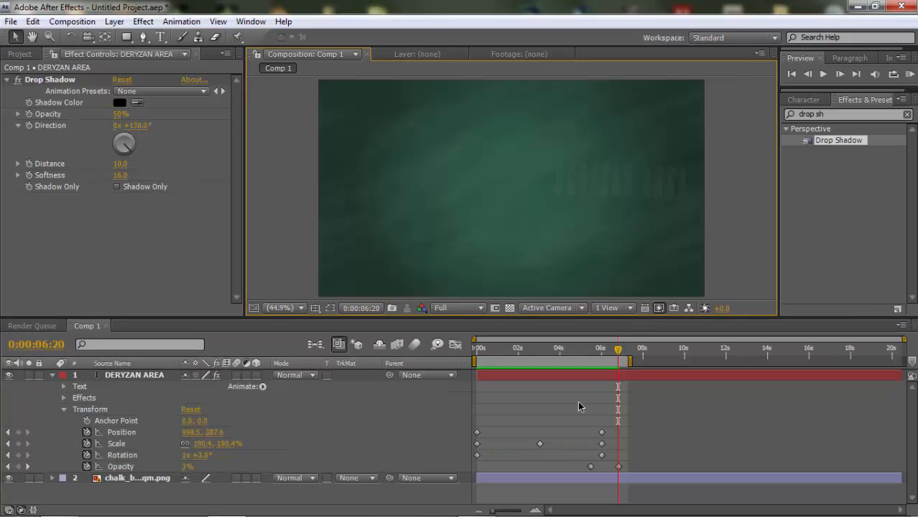
pyautogui.click(32, 325)
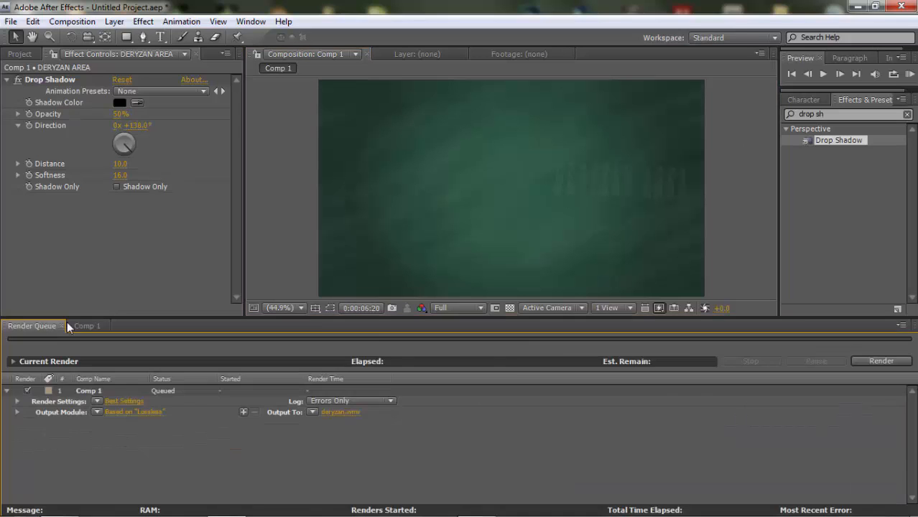
pyautogui.click(882, 361)
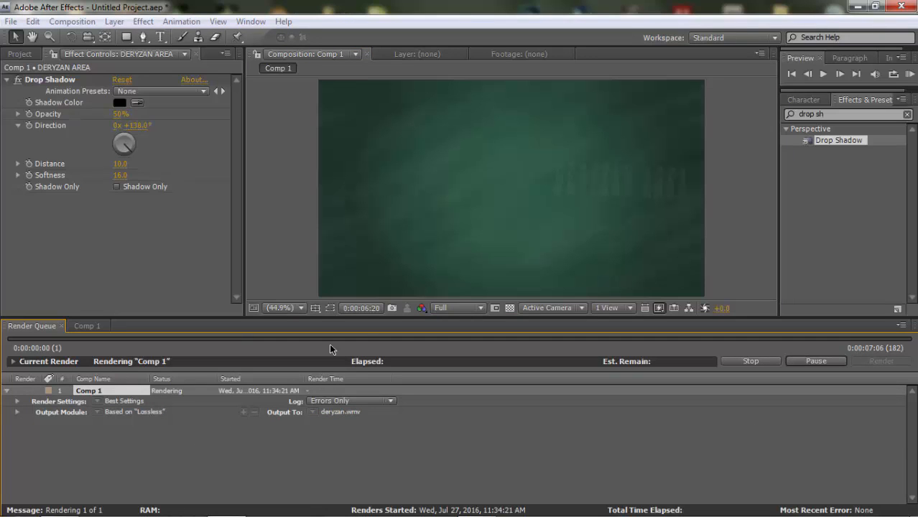